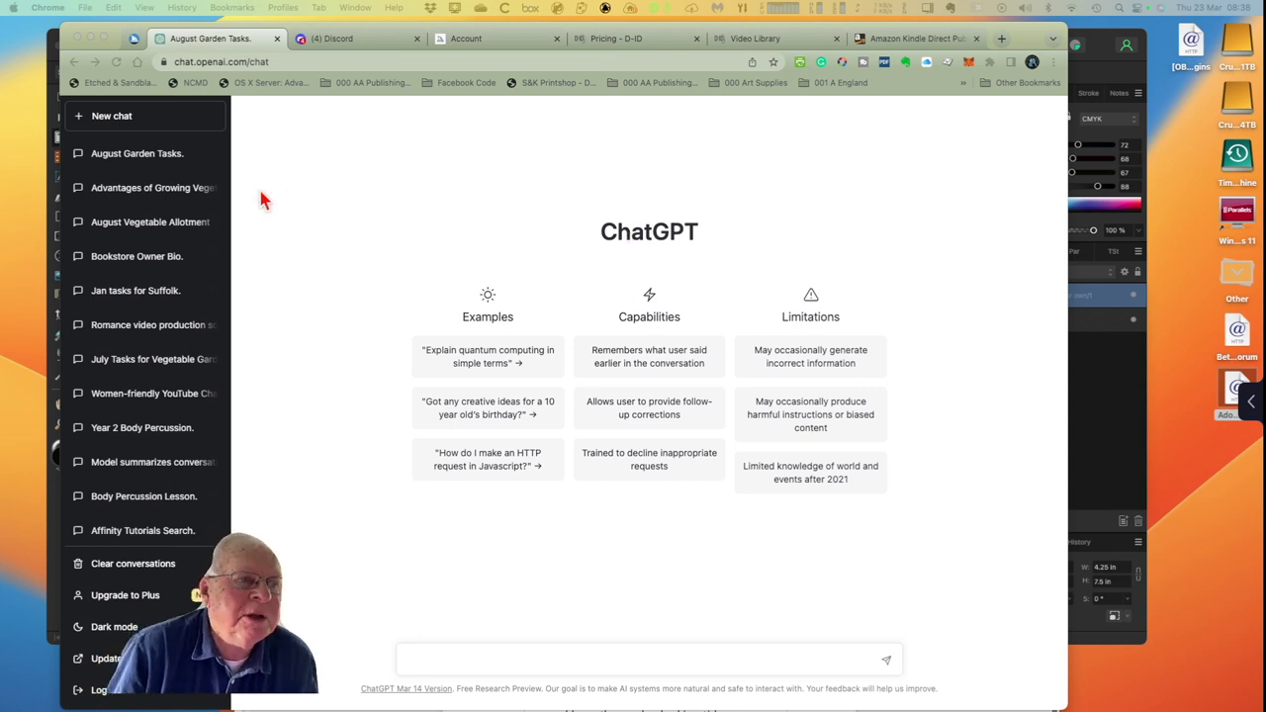
Step: Enter the question 'Why growing your own vegetables makes good economic sense' in a new ChatGPT chat
{"action": "left_click", "coordinate": [283, 61]}
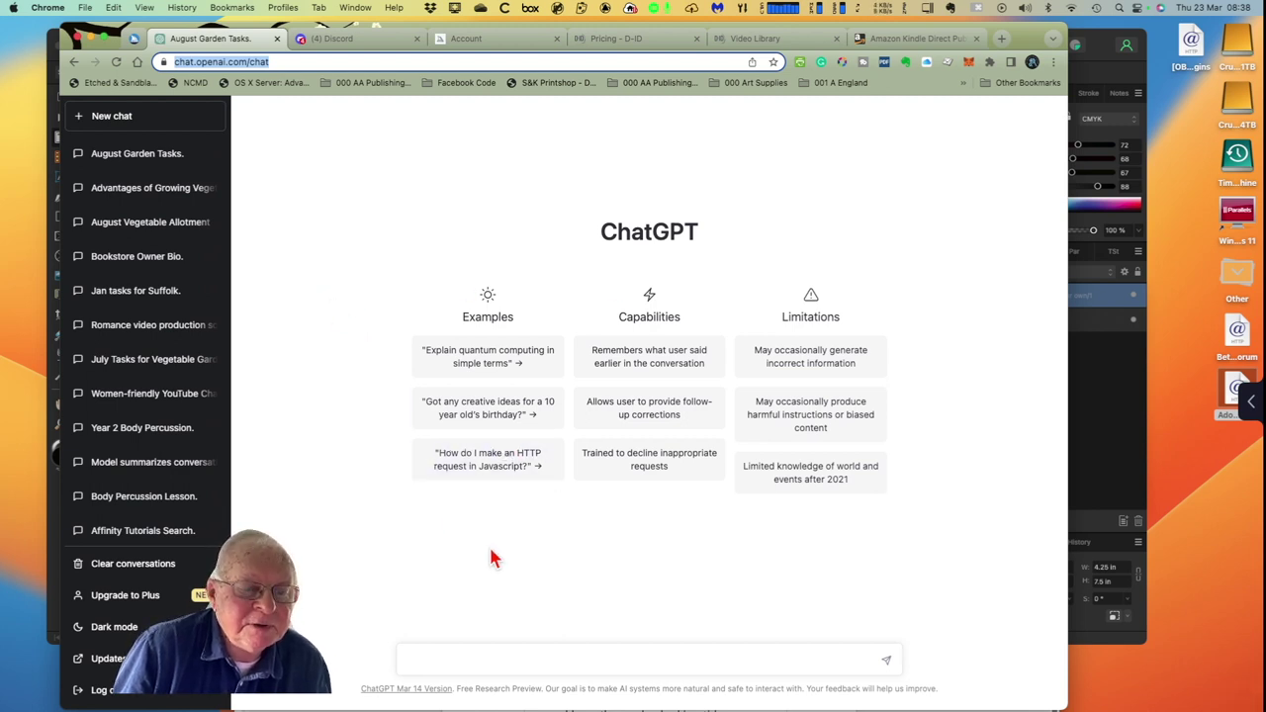
{"action": "left_click", "coordinate": [498, 656]}
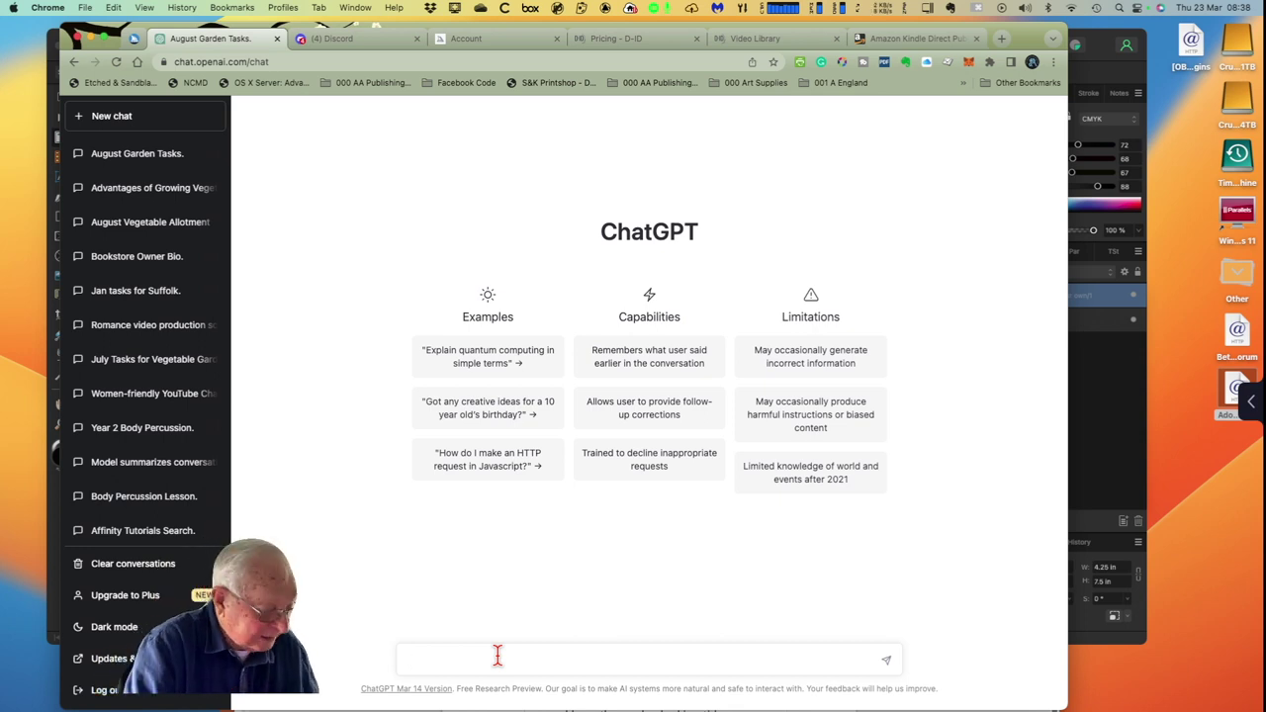
{"action": "type", "text": "Wh"}
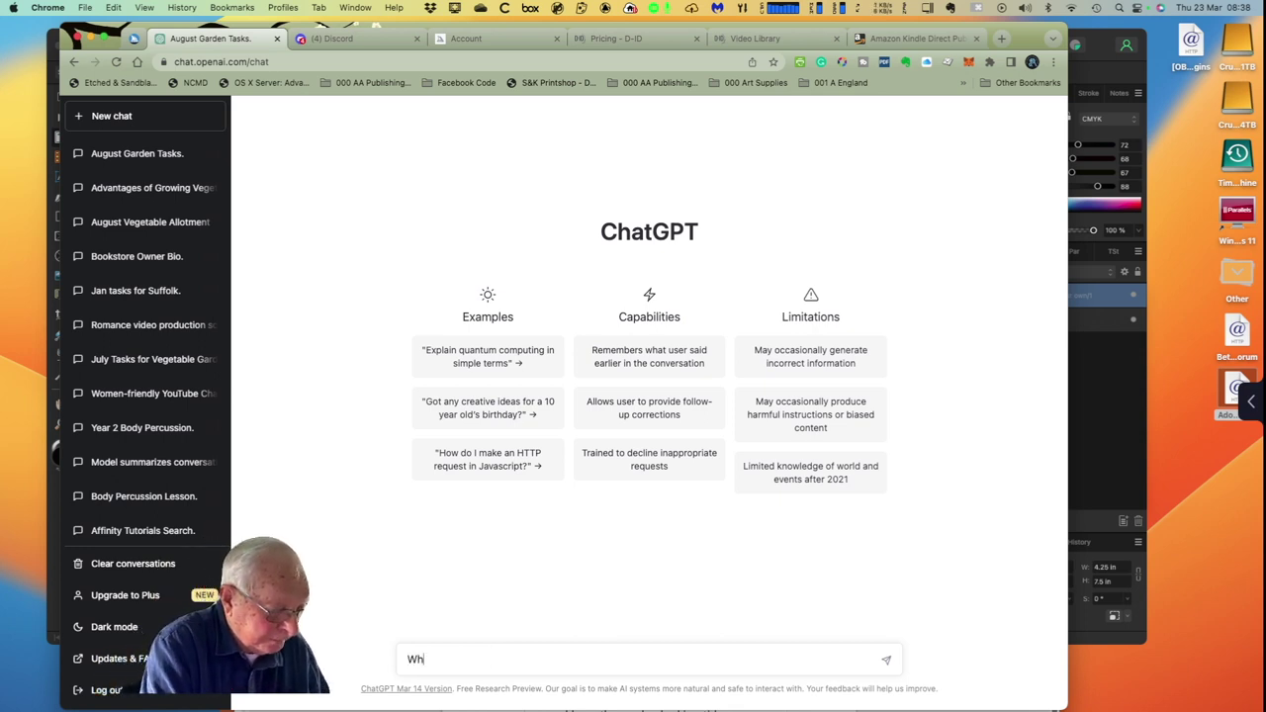
{"action": "type", "text": "y growin"}
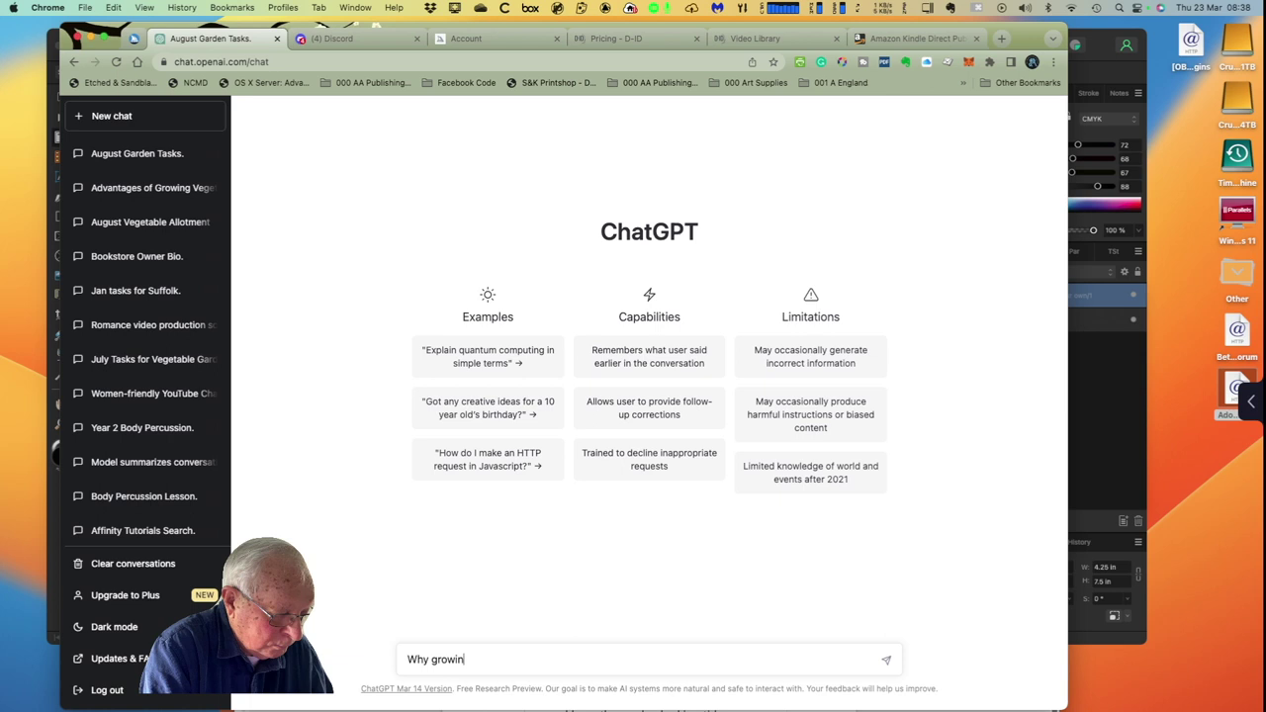
{"action": "type", "text": "g your own "}
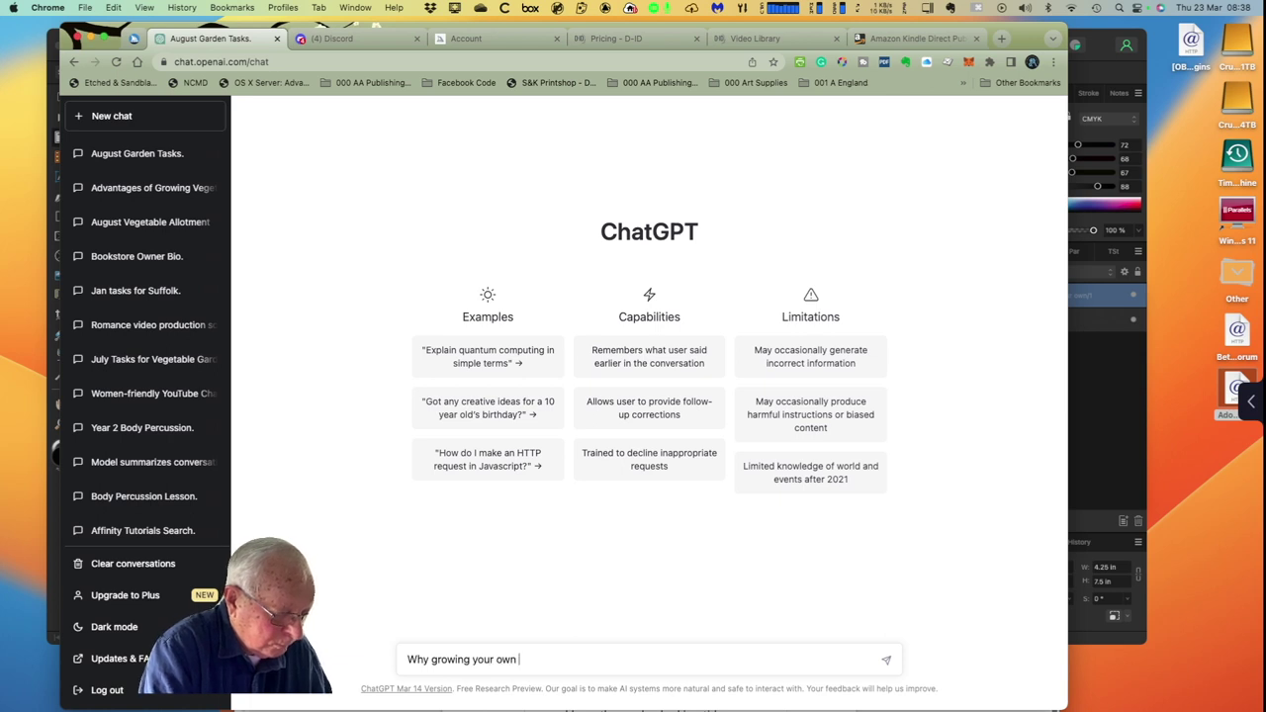
{"action": "type", "text": "vegetable"}
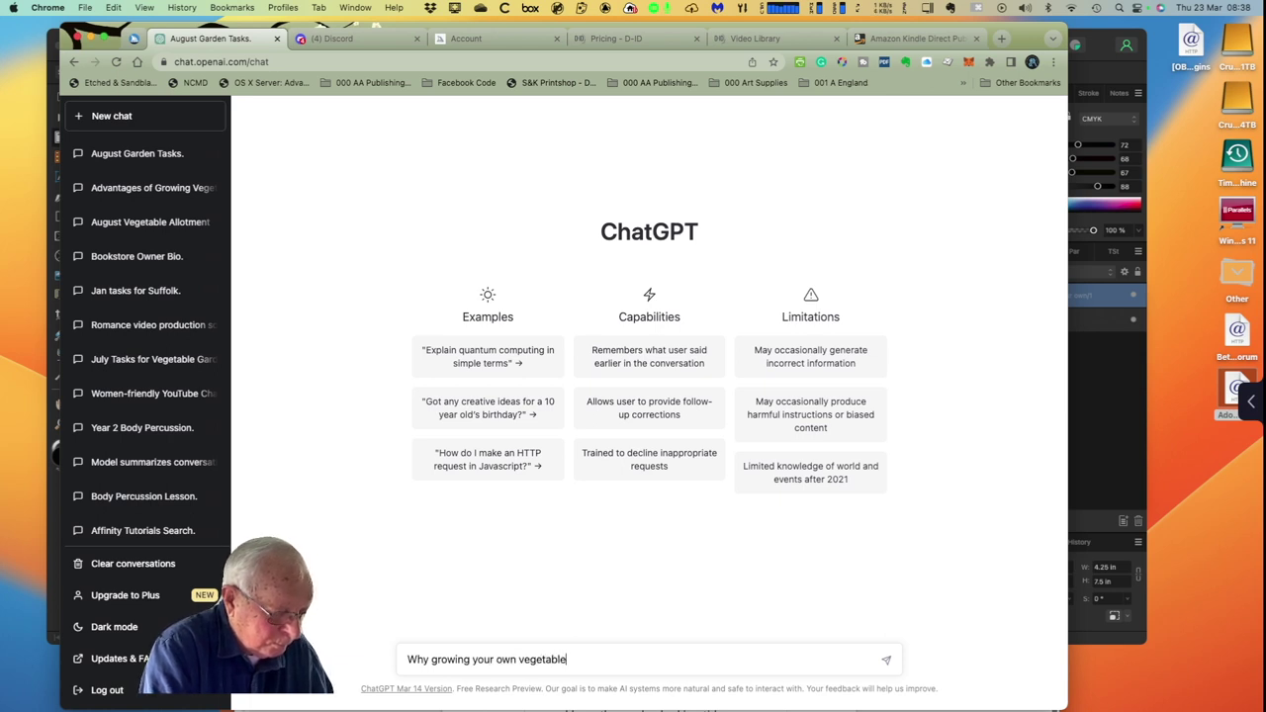
{"action": "type", "text": "s makes goo"}
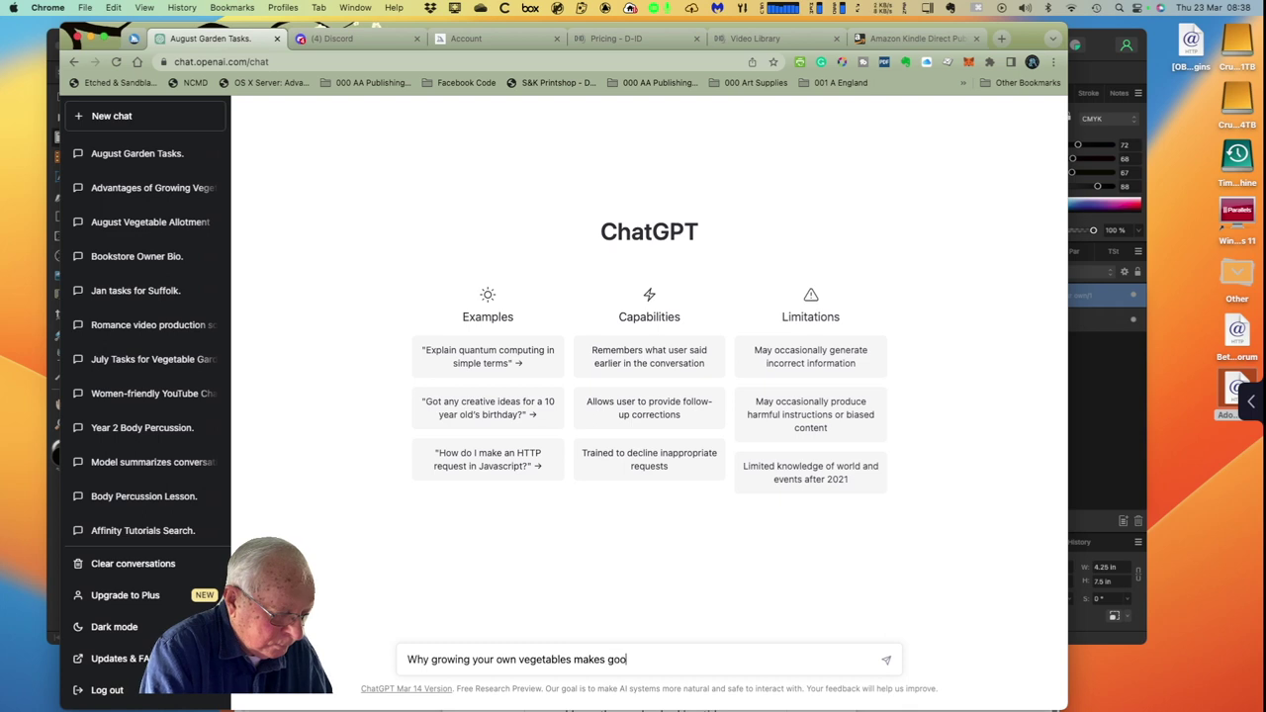
{"action": "type", "text": "d econo"}
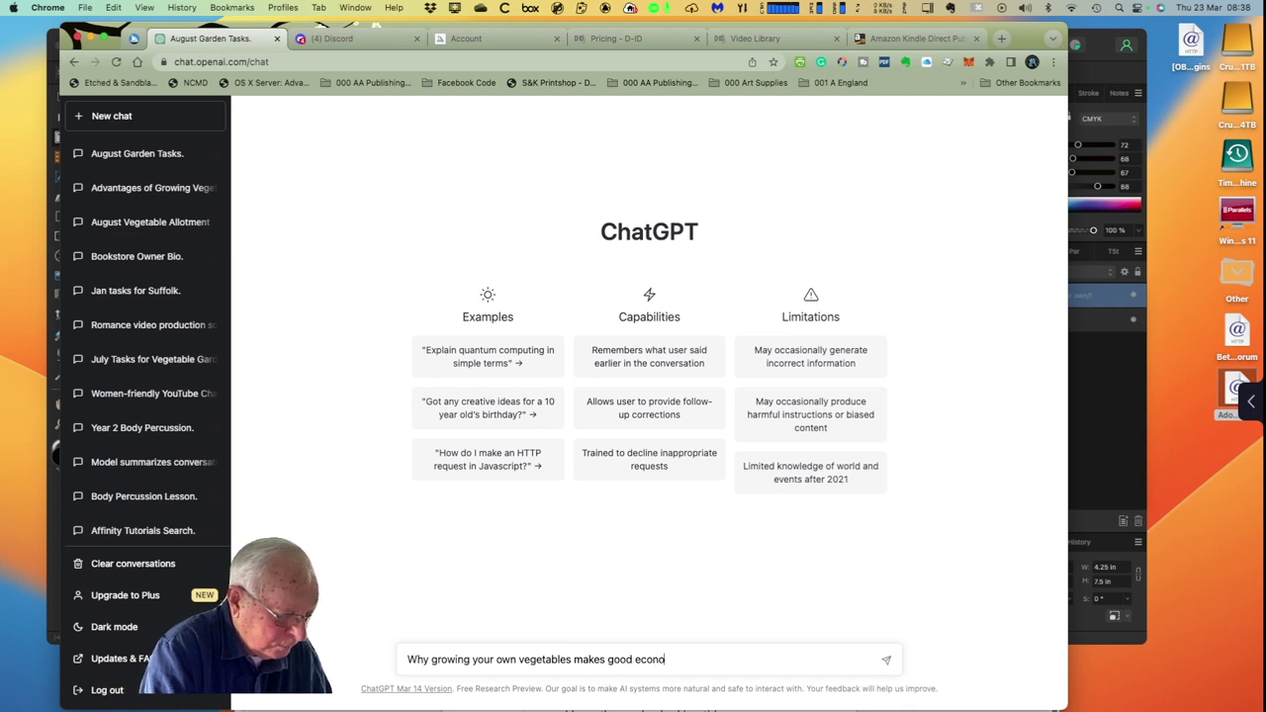
{"action": "type", "text": "mic sense"}
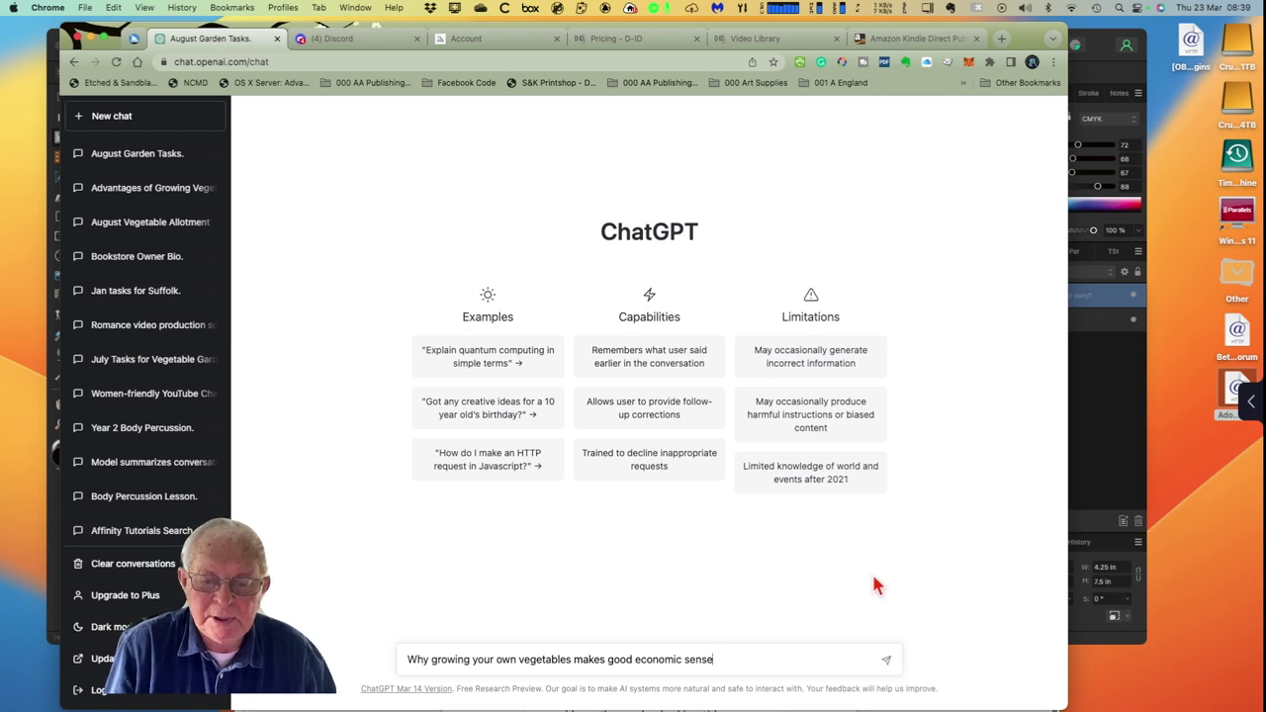
Step: Send the vegetable-economics question and let ChatGPT write its five-point numbered answer
{"action": "left_click", "coordinate": [888, 661]}
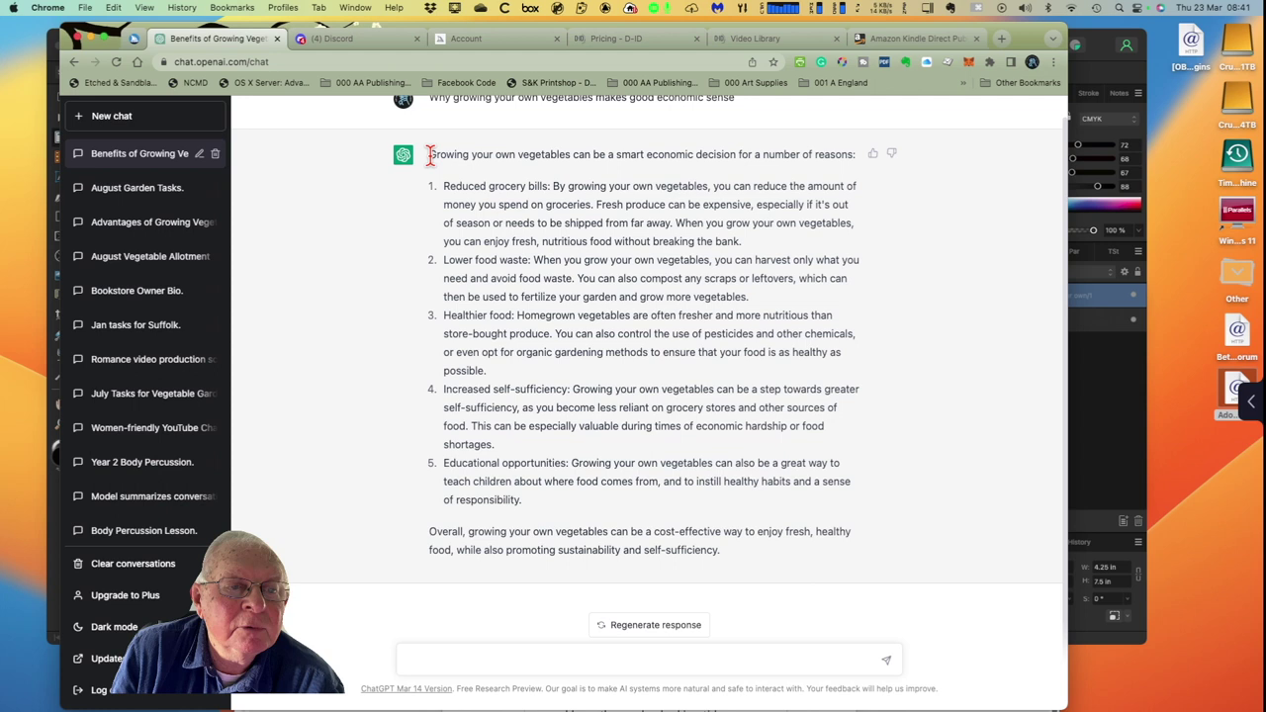
Step: Select ChatGPT's whole answer, from the first reason through the closing summary
{"action": "mouse_move", "coordinate": [430, 154]}
{"action": "left_mouse_down"}
{"action": "mouse_move", "coordinate": [602, 283]}
{"action": "mouse_move", "coordinate": [758, 446]}
{"action": "mouse_move", "coordinate": [770, 566]}
{"action": "left_mouse_up"}
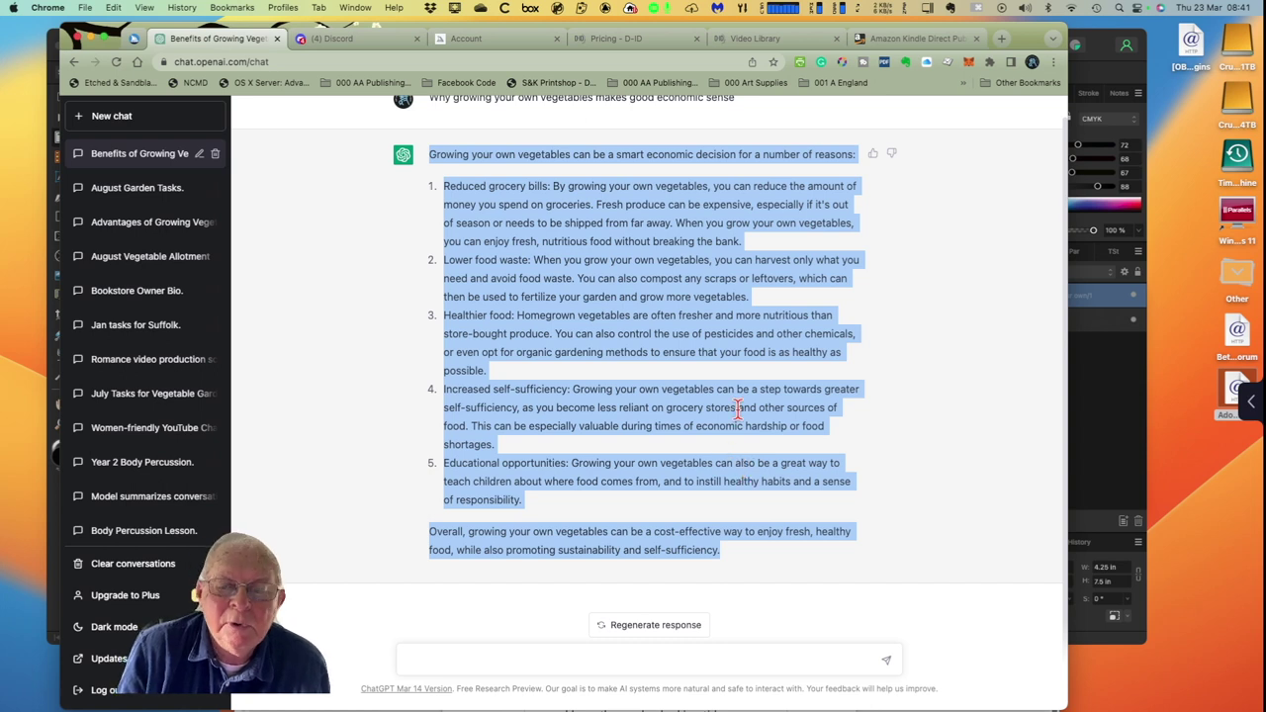
{"action": "mouse_move", "coordinate": [803, 704]}
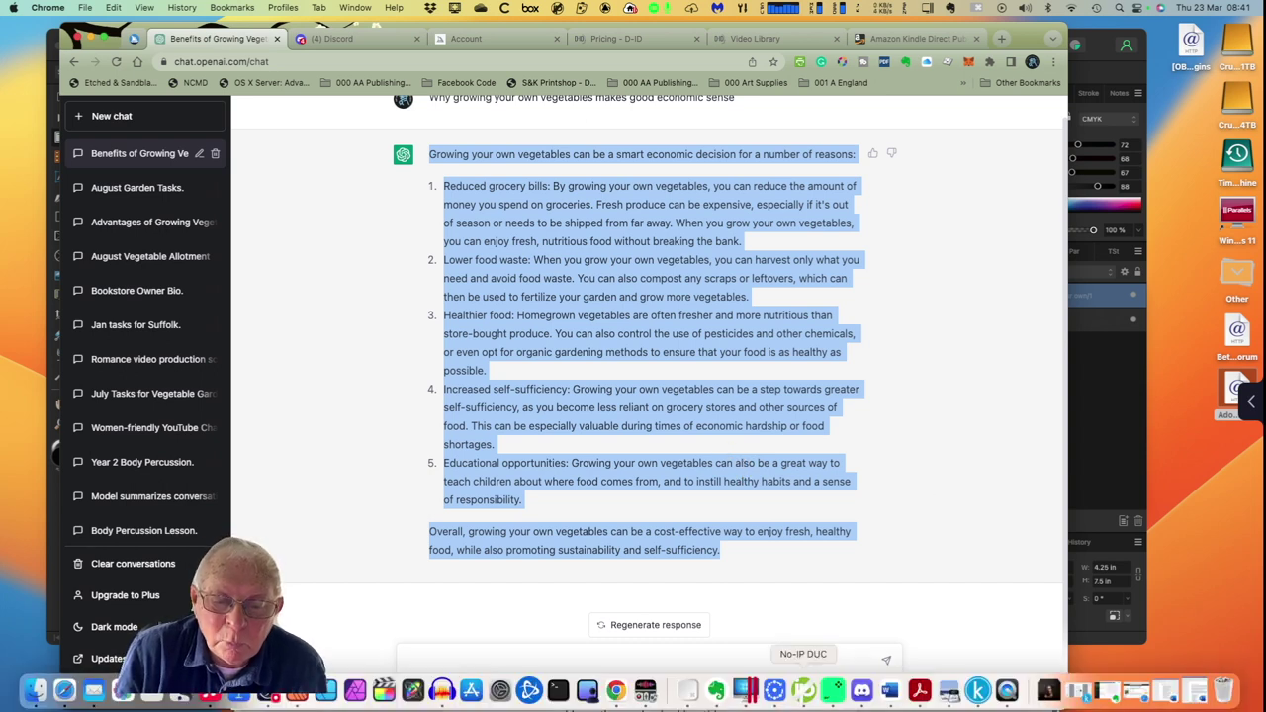
Step: Bring Word forward and create a new blank document, Document5, beside Vegetable Garden Test
{"action": "left_click", "coordinate": [891, 692]}
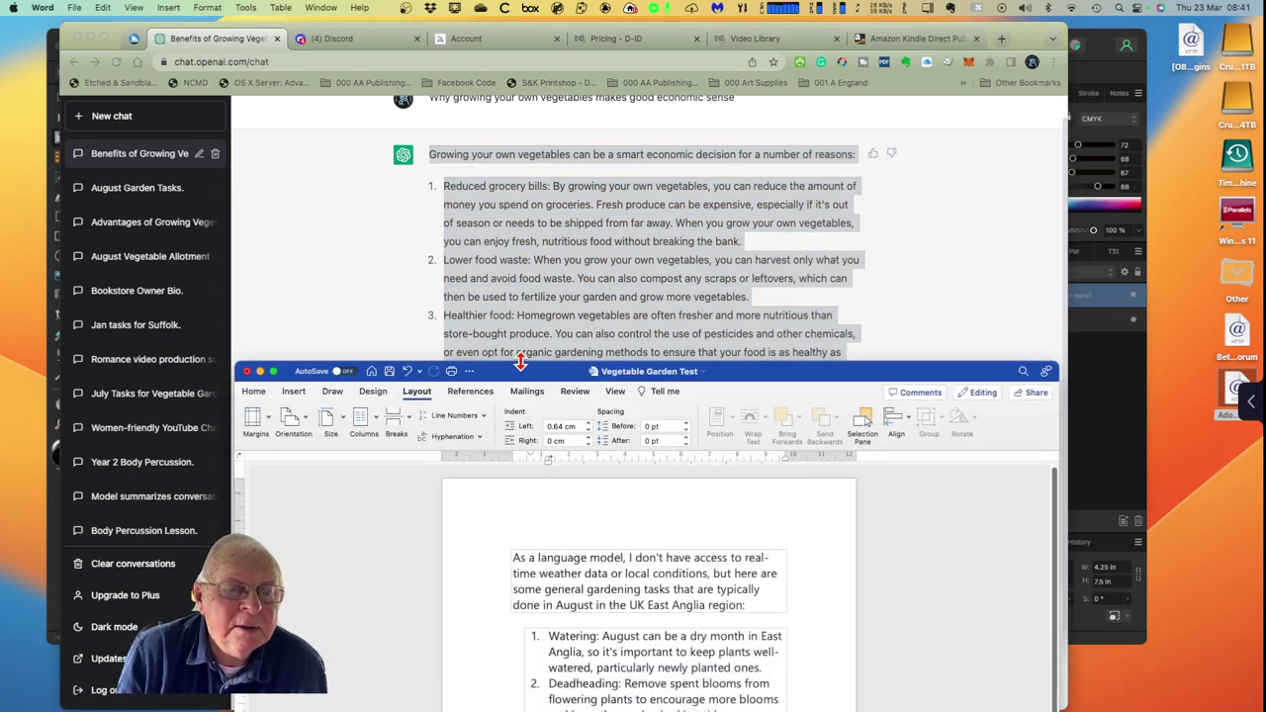
{"action": "left_click_drag", "start_coordinate": [516, 370], "coordinate": [459, 31]}
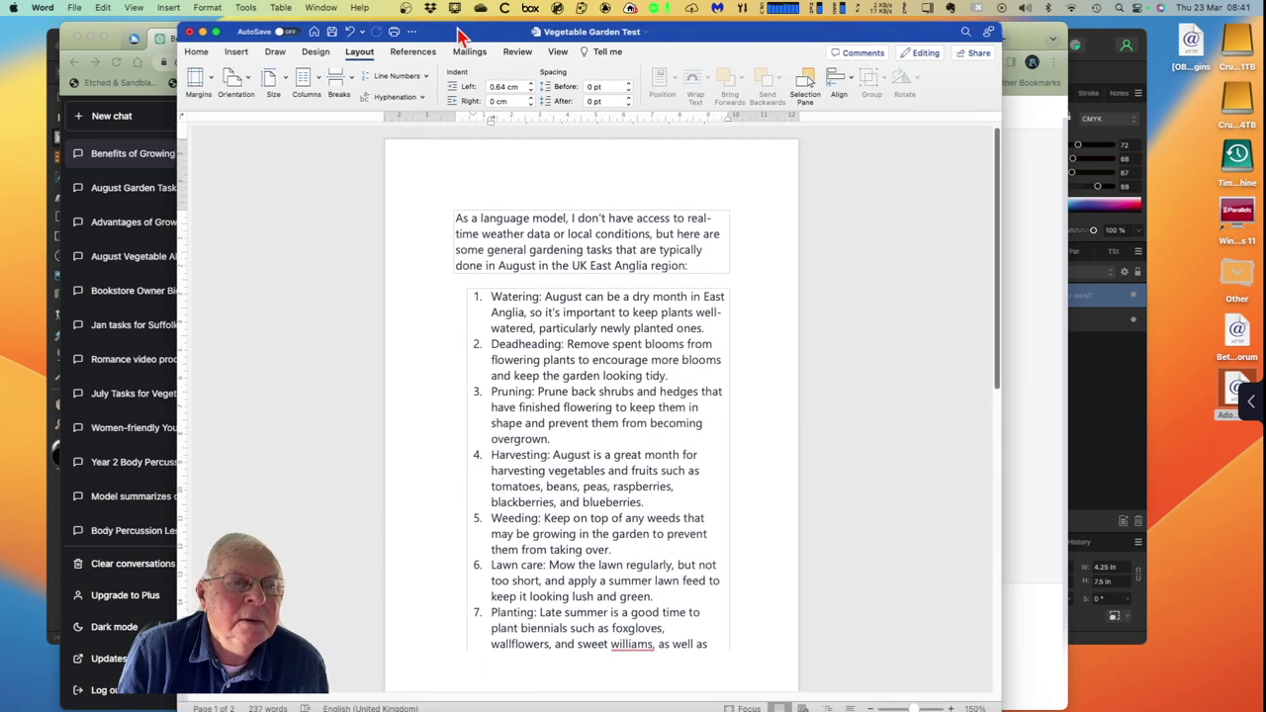
{"action": "scroll", "coordinate": [540, 291], "scroll_direction": "down", "scroll_amount": 10}
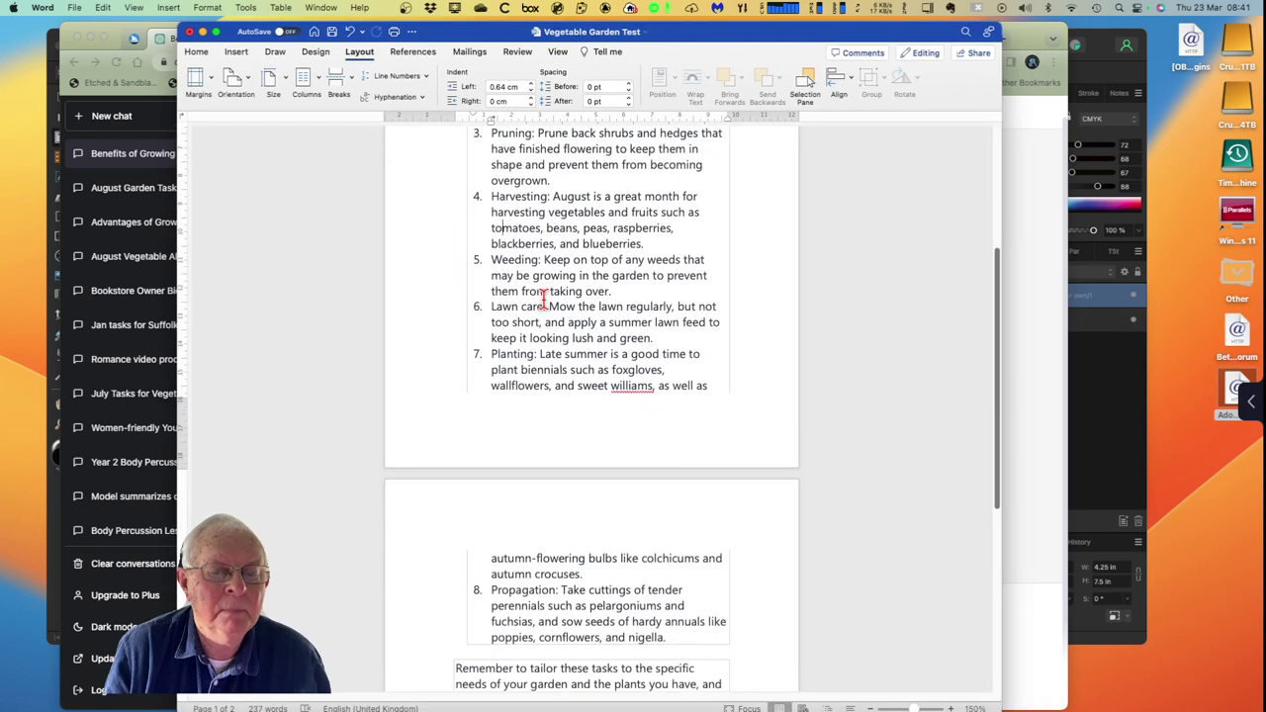
{"action": "scroll", "coordinate": [539, 297], "scroll_direction": "up", "scroll_amount": 10}
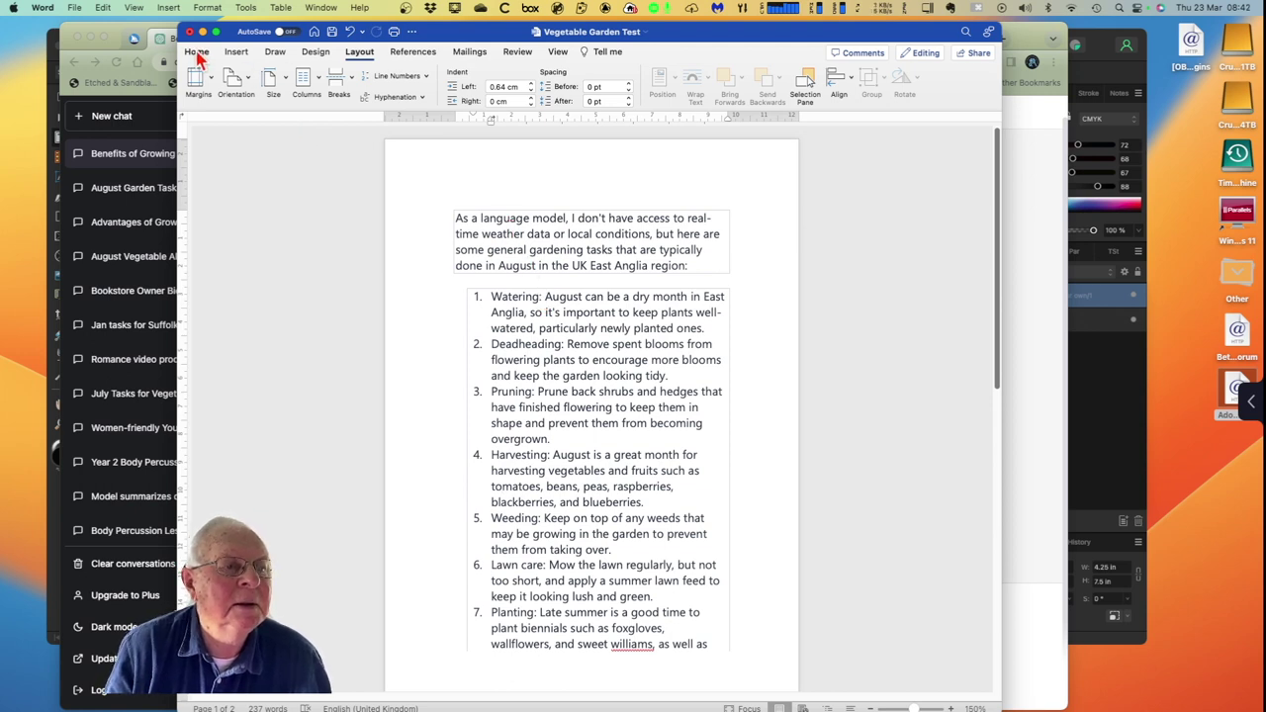
{"action": "left_click", "coordinate": [197, 55]}
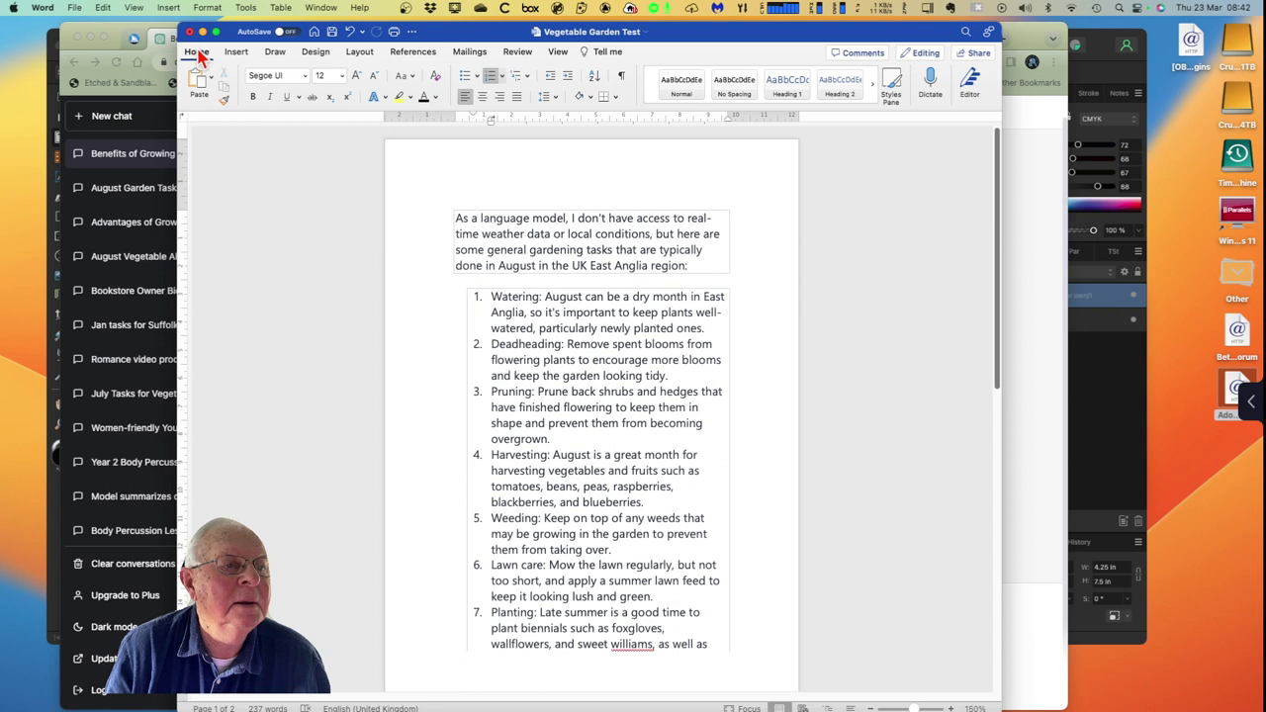
{"action": "left_click", "coordinate": [74, 8]}
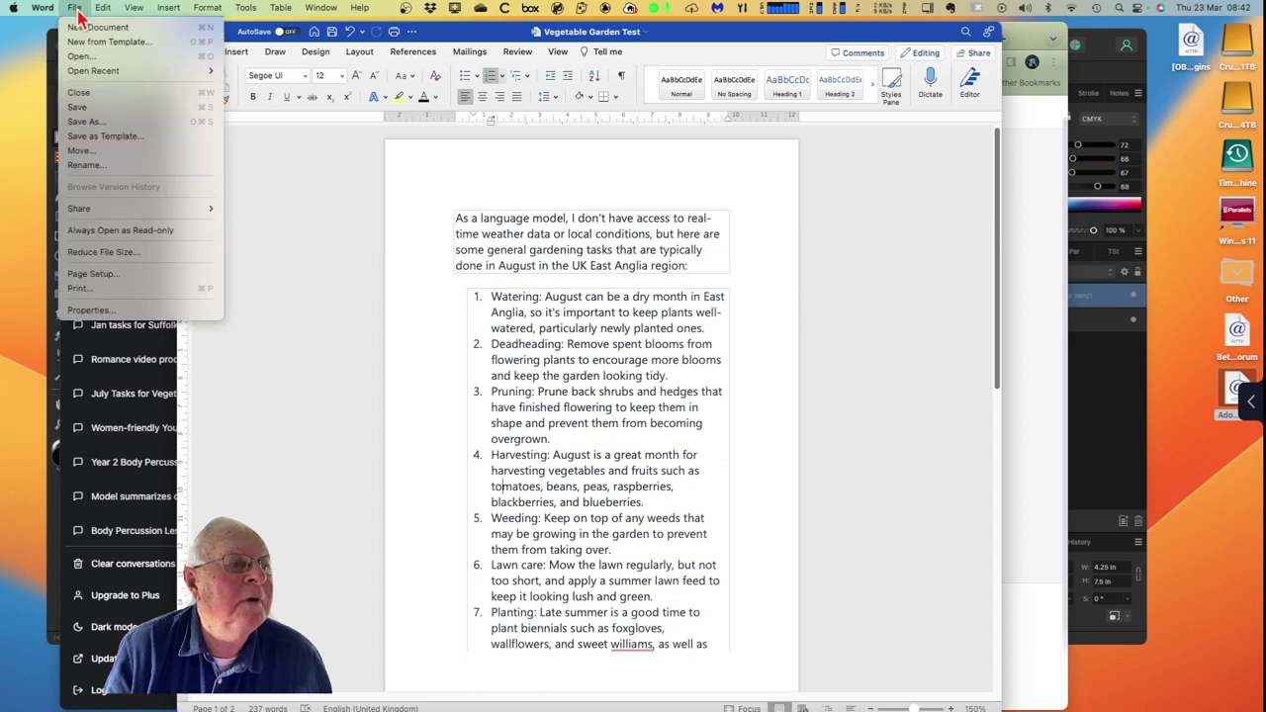
{"action": "left_click", "coordinate": [97, 28]}
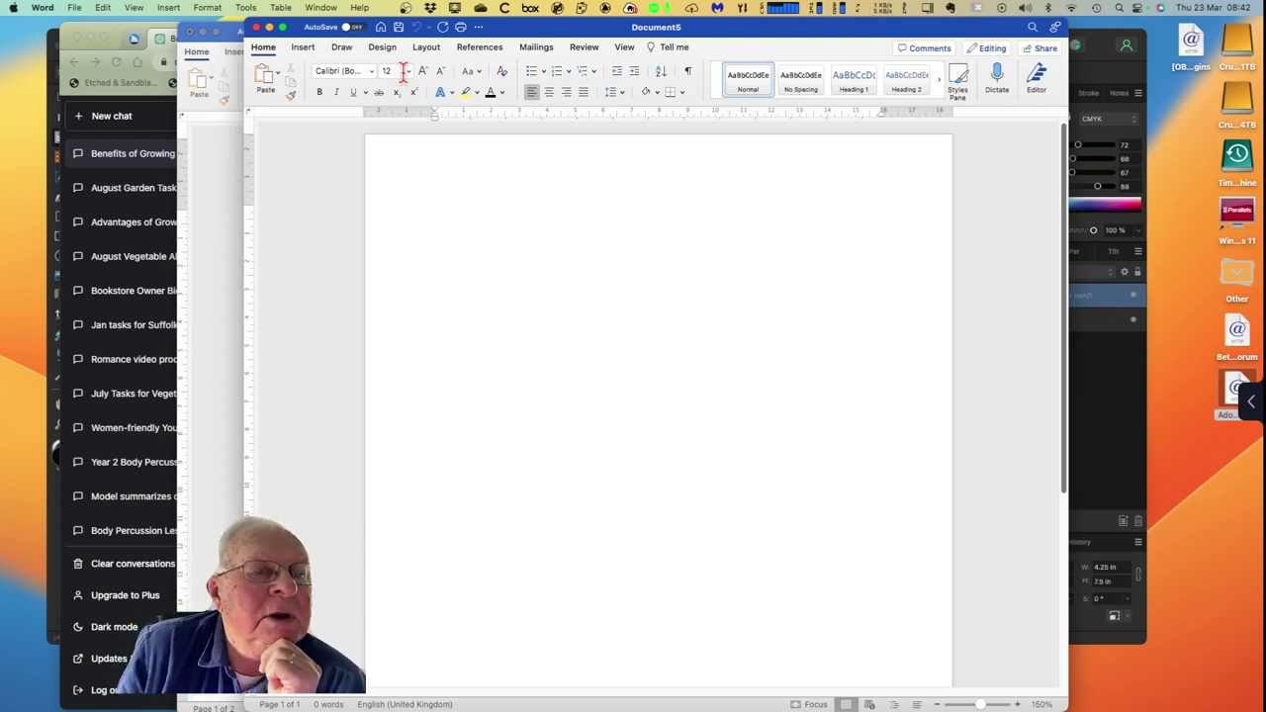
{"action": "left_click", "coordinate": [383, 50]}
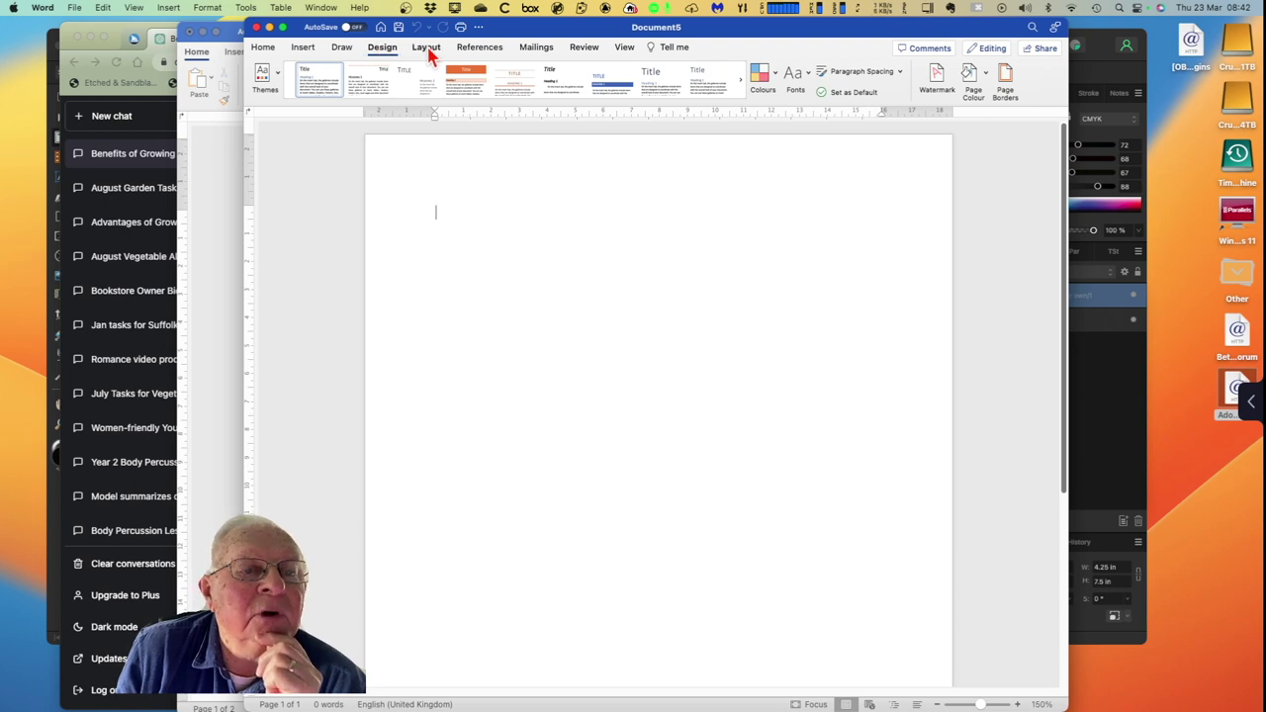
Step: Set Document5's paper size to A5, leaving the margins unchanged
{"action": "left_click", "coordinate": [427, 50]}
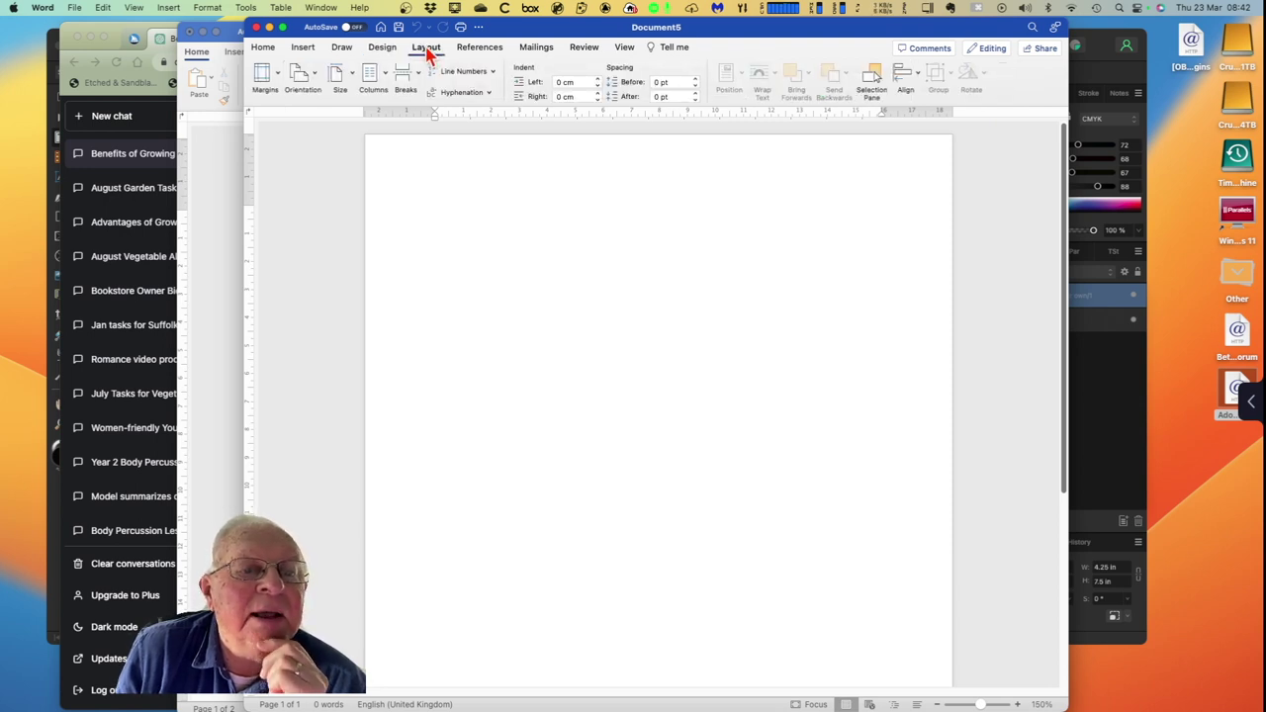
{"action": "left_click", "coordinate": [356, 82]}
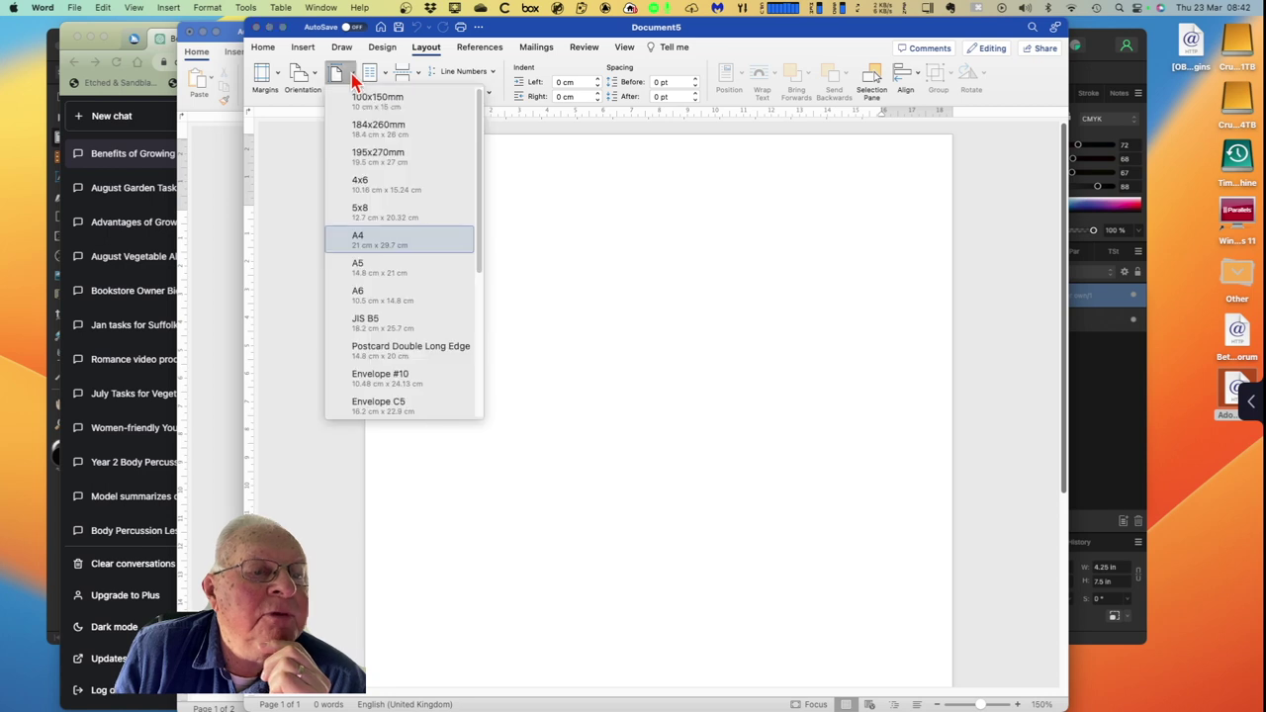
{"action": "left_click", "coordinate": [382, 274]}
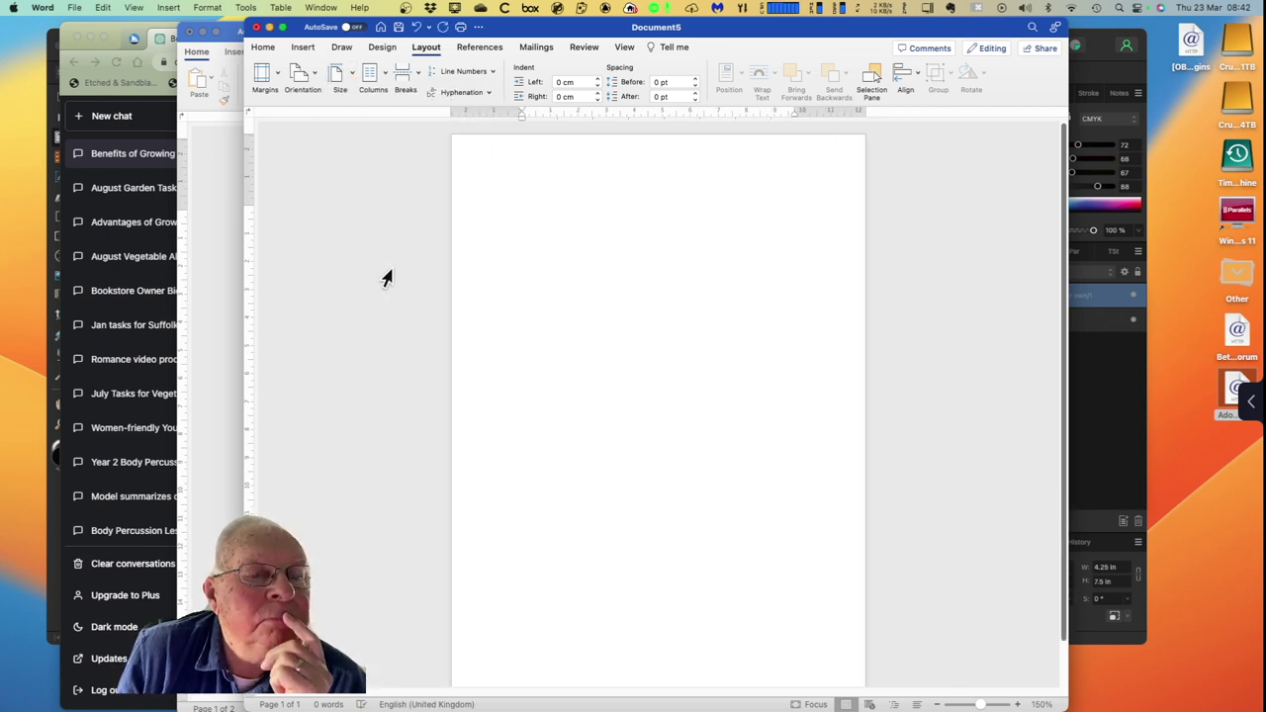
{"action": "left_click", "coordinate": [277, 75]}
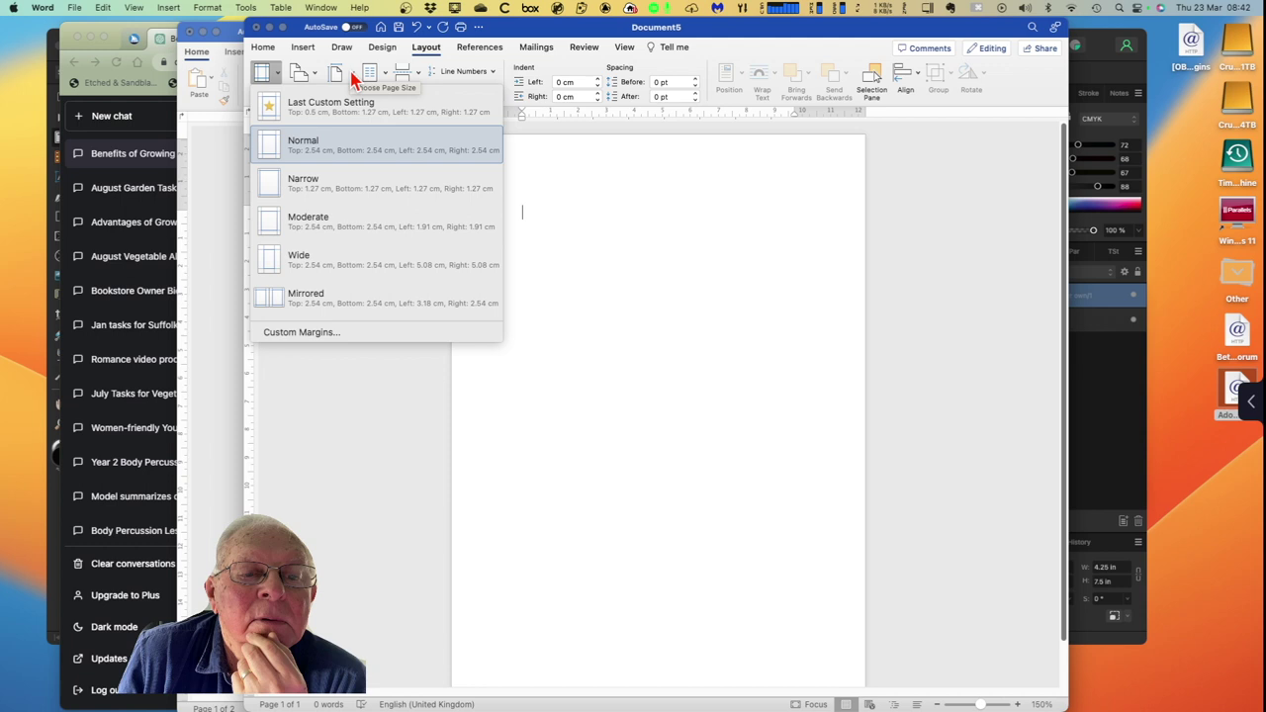
{"action": "key", "text": "Escape"}
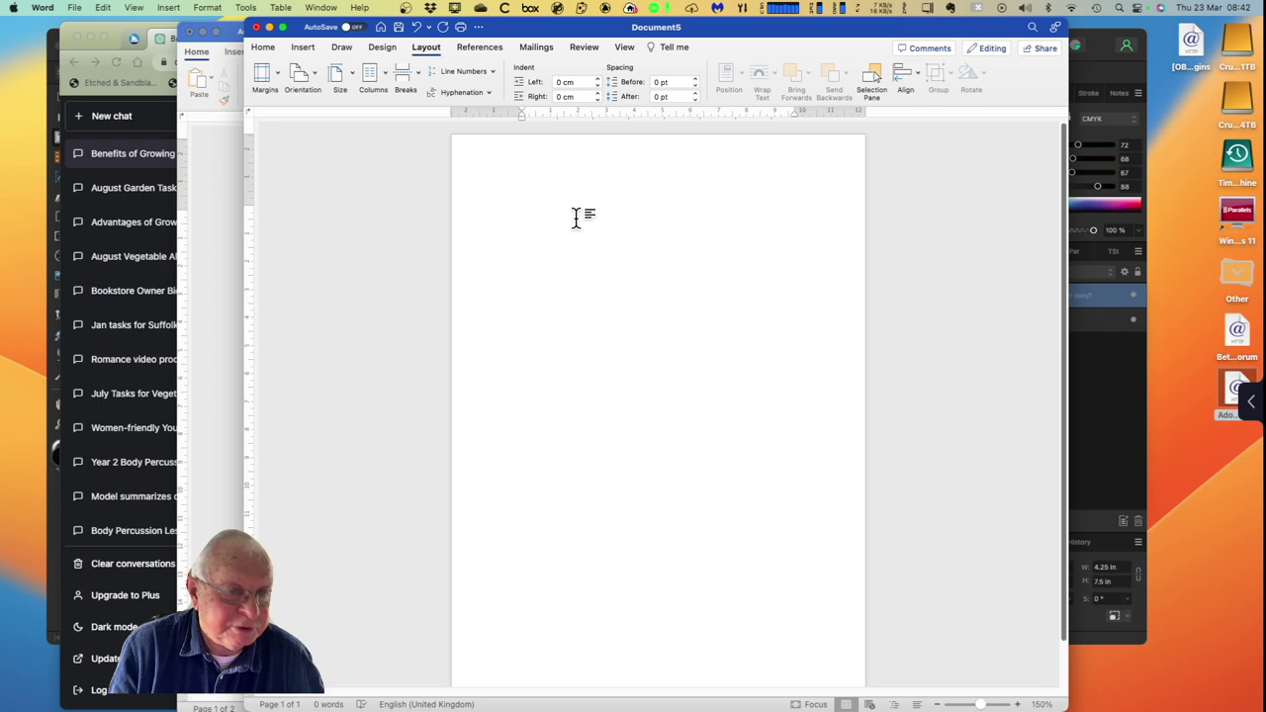
{"action": "key", "text": "super+v"}
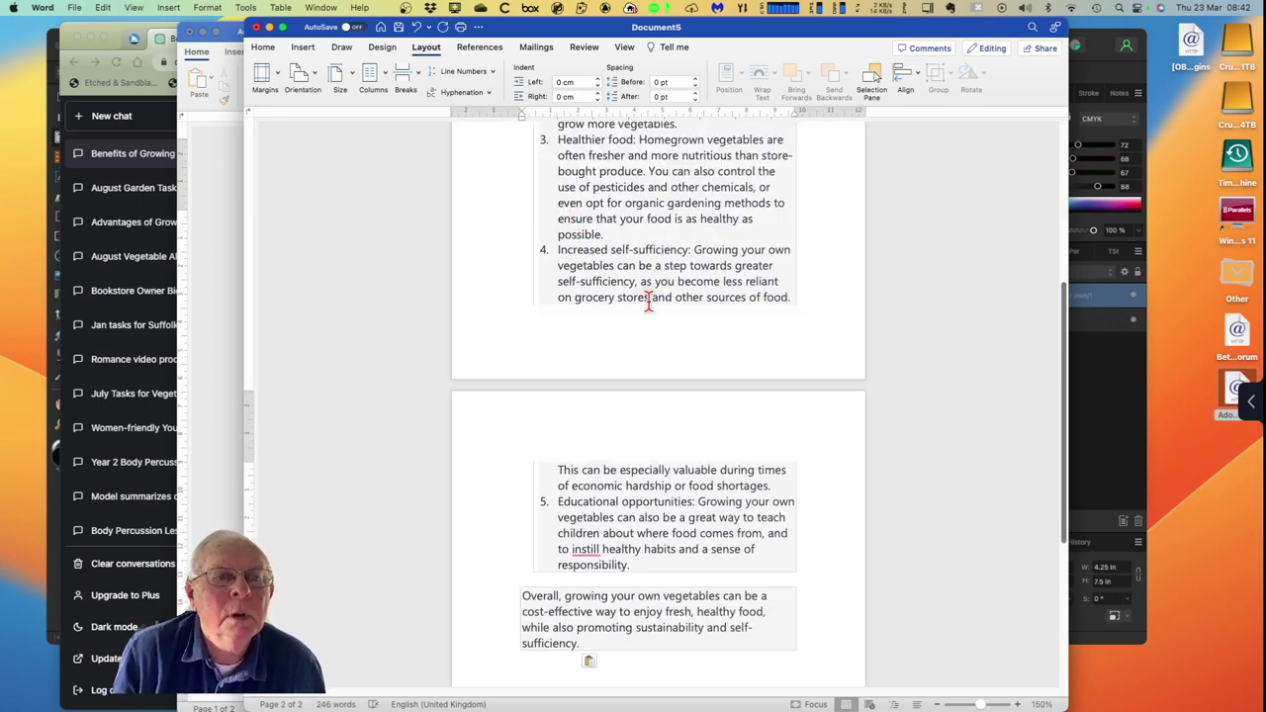
{"action": "scroll", "coordinate": [648, 302], "scroll_direction": "up", "scroll_amount": 5}
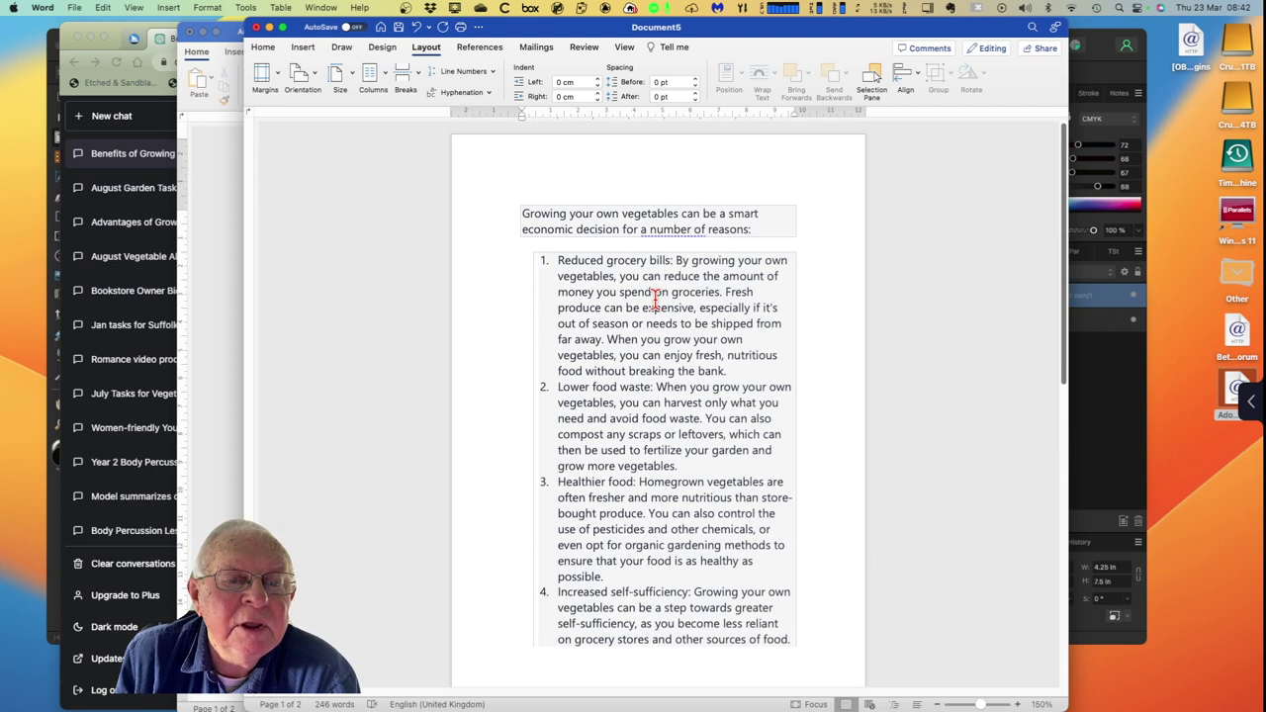
{"action": "left_click", "coordinate": [598, 311]}
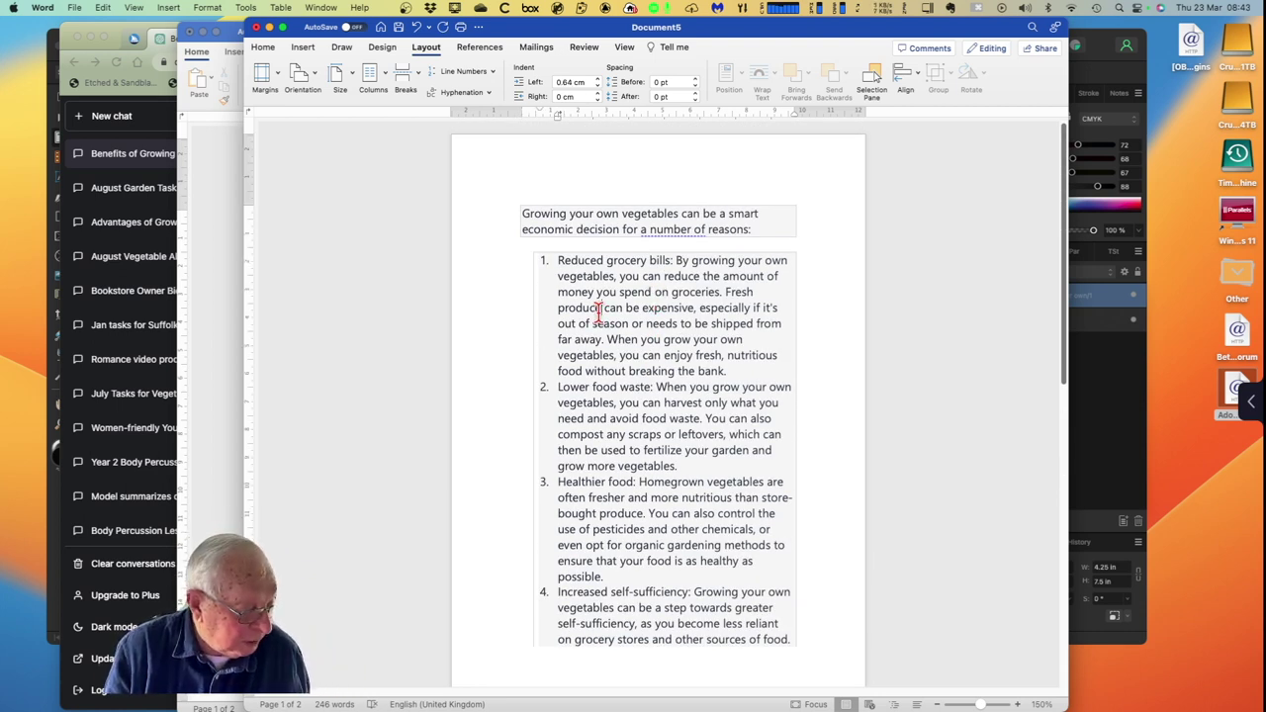
{"action": "key", "text": "super+a"}
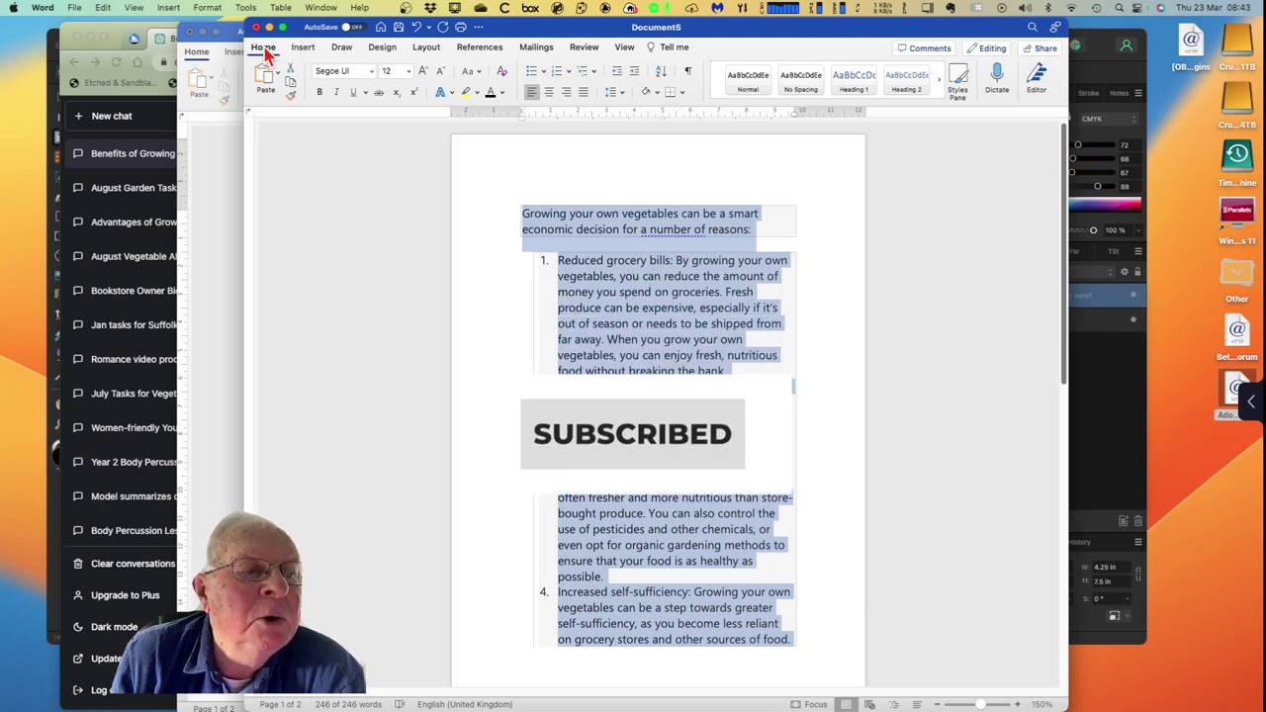
Step: Set the pasted answer's shading to No Colour, then review the text across both pages
{"action": "left_click", "coordinate": [657, 92]}
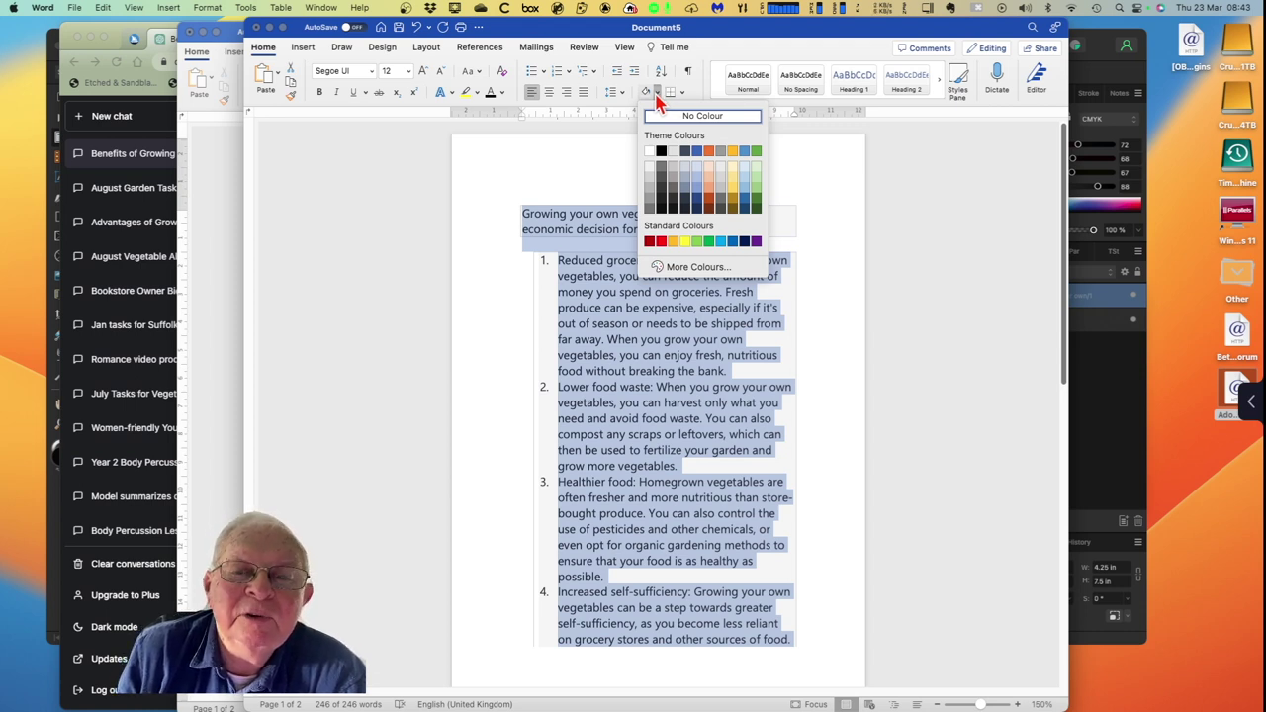
{"action": "left_click", "coordinate": [708, 122]}
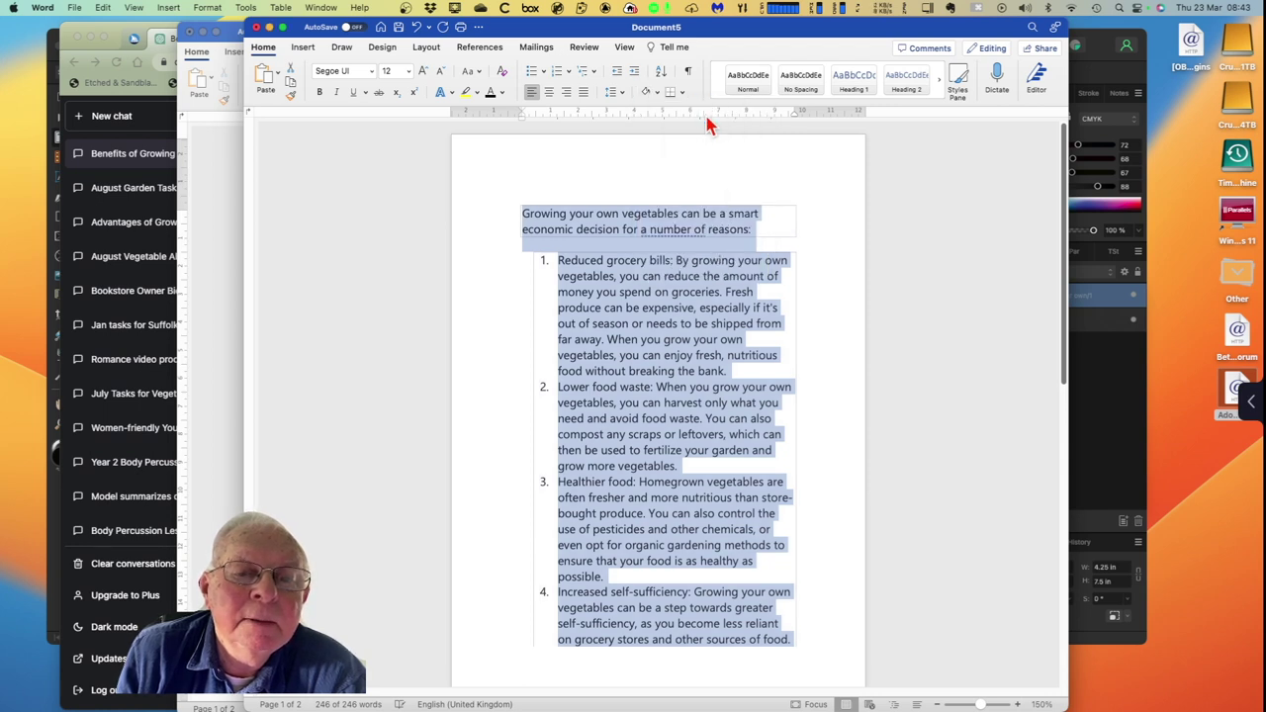
{"action": "left_click", "coordinate": [777, 214]}
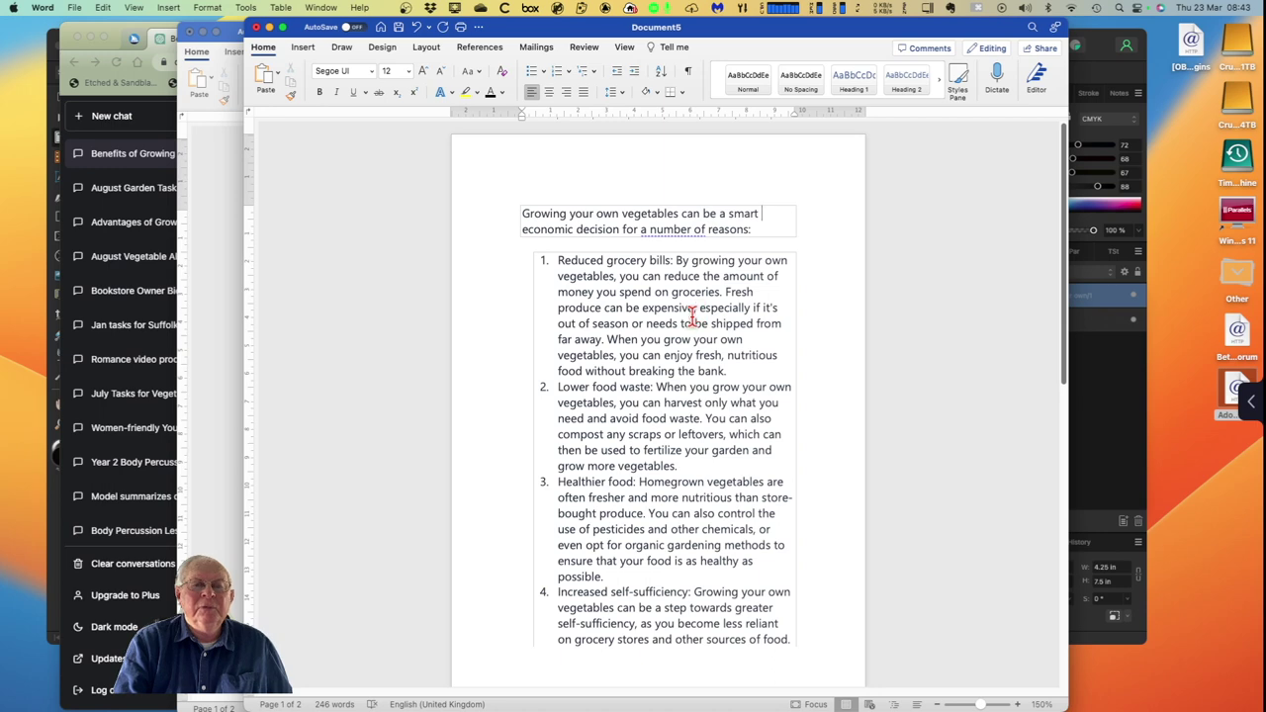
{"action": "scroll", "coordinate": [698, 384], "scroll_direction": "down", "scroll_amount": 10}
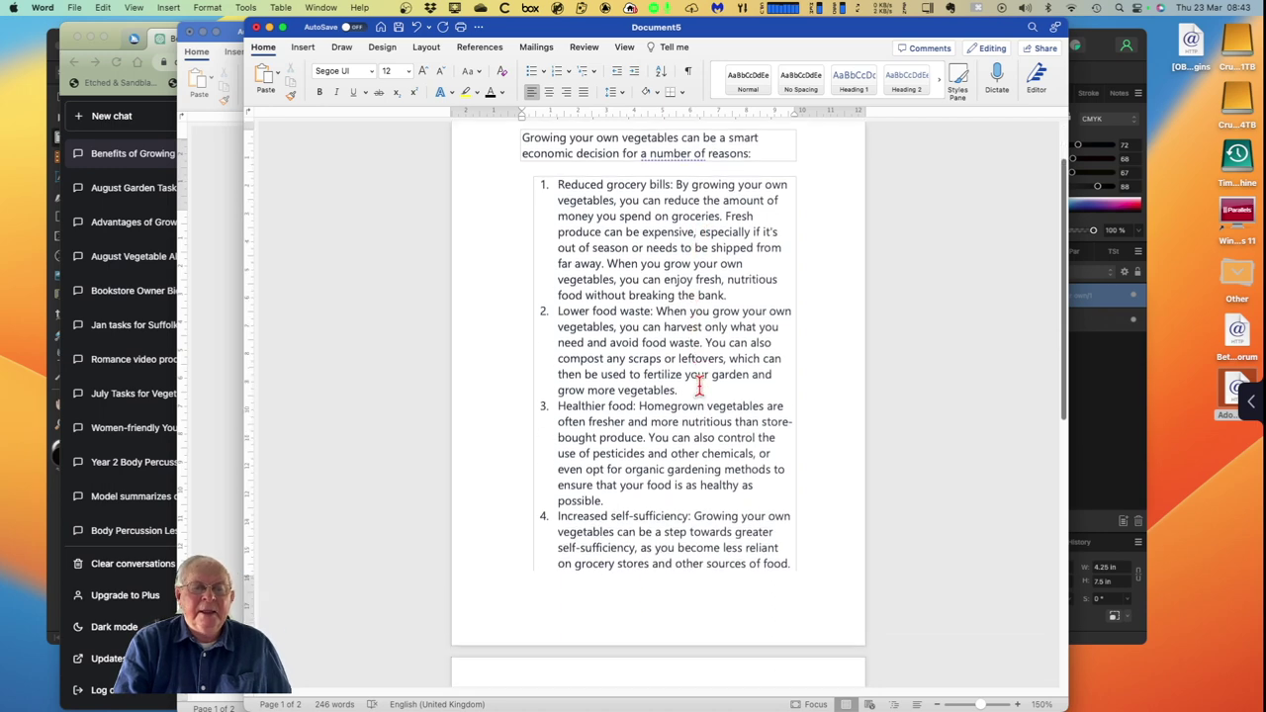
{"action": "scroll", "coordinate": [701, 387], "scroll_direction": "down", "scroll_amount": 3}
{"action": "scroll", "coordinate": [701, 387], "scroll_direction": "up", "scroll_amount": 13}
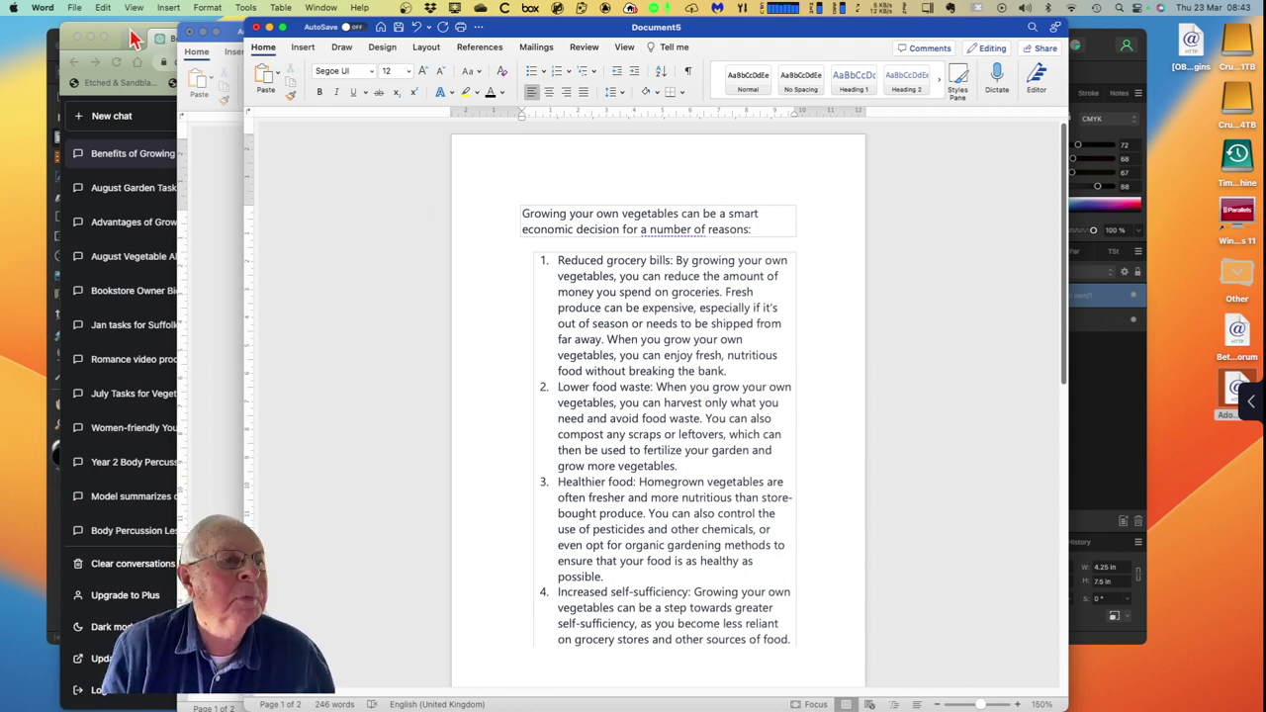
Step: Save Document5 as a .docx in Documents under its suggested name, then bring up Vegetable Garden Test
{"action": "left_click", "coordinate": [76, 8]}
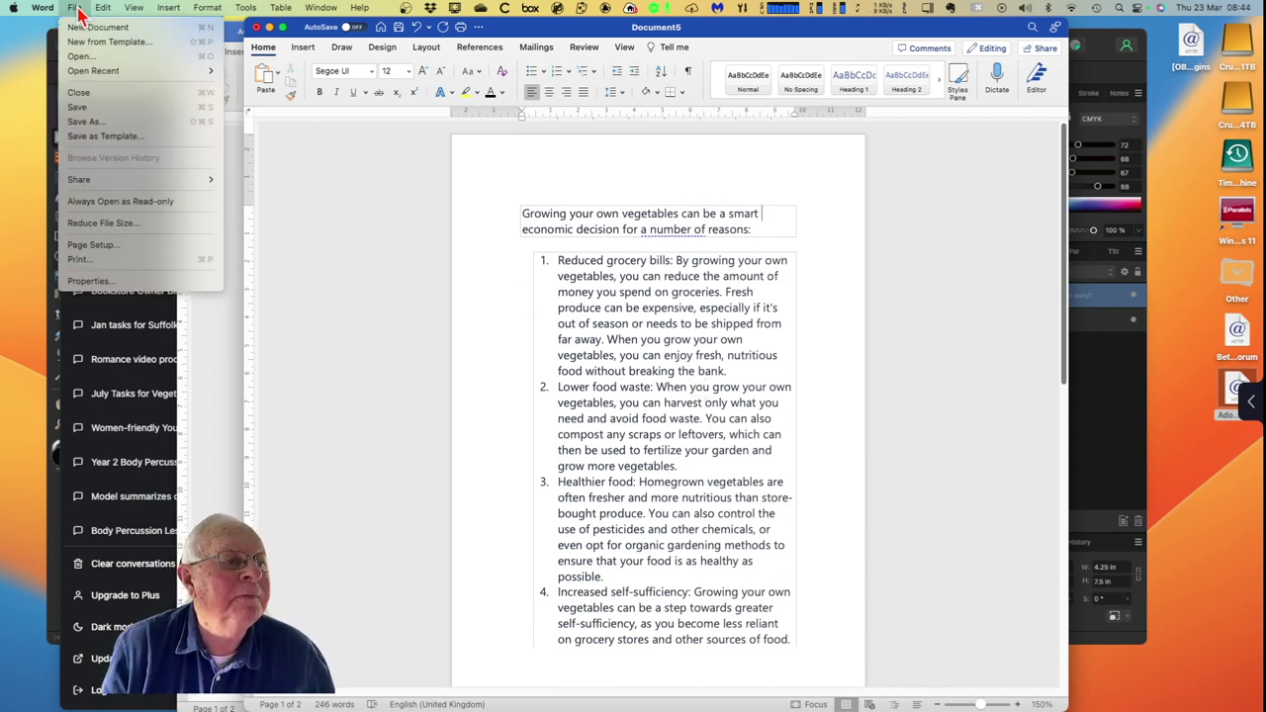
{"action": "left_click", "coordinate": [112, 122]}
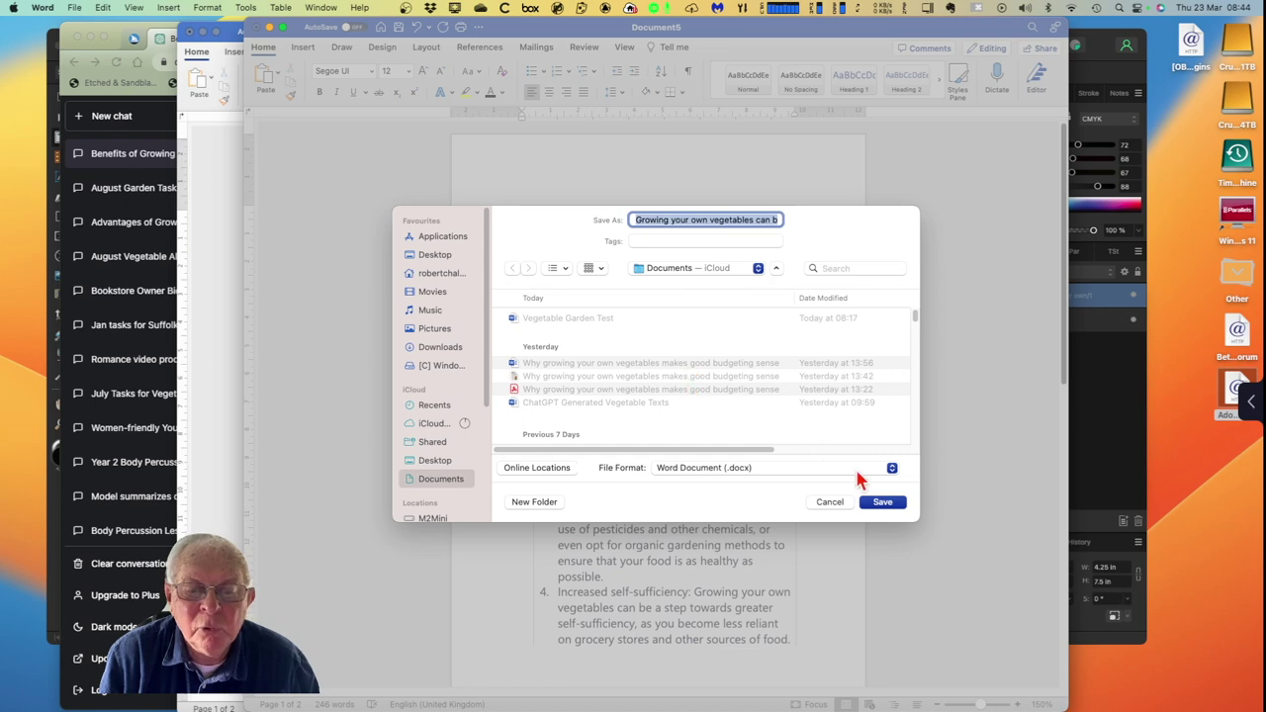
{"action": "left_click", "coordinate": [881, 502]}
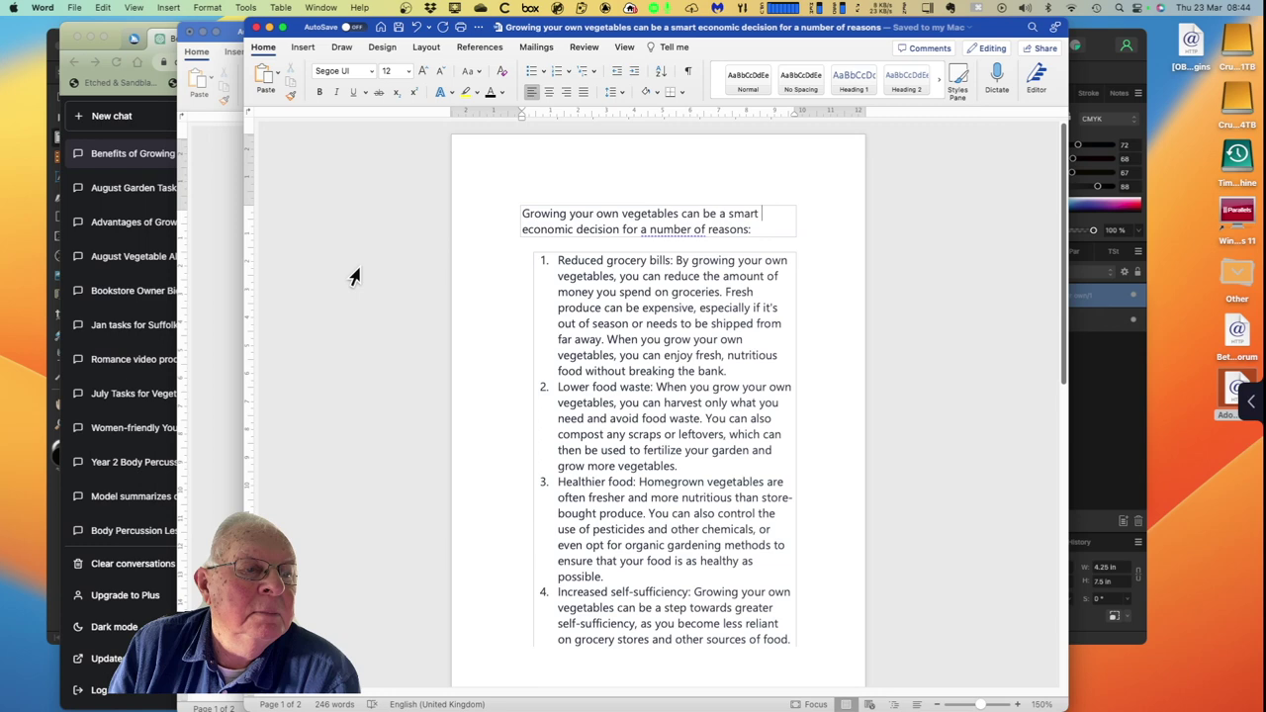
{"action": "left_click", "coordinate": [214, 176]}
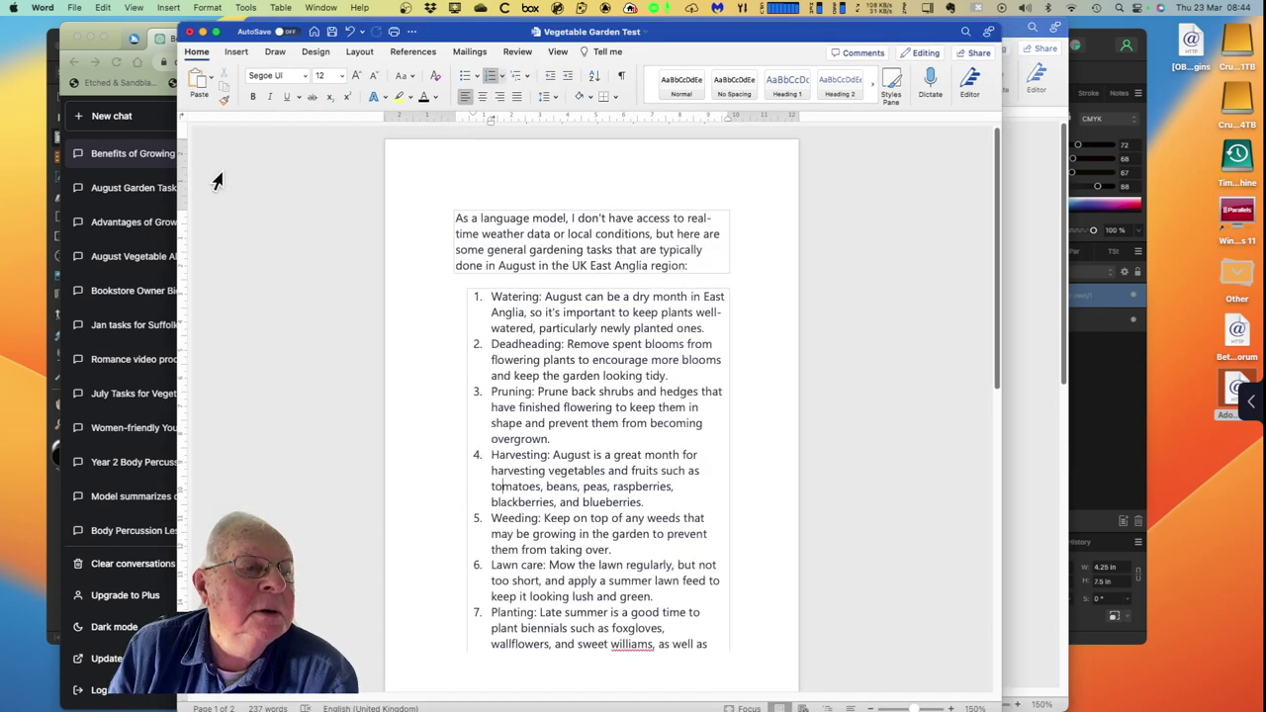
Step: Close Vegetable Garden Test without saving, minimize Word and hide Chrome
{"action": "left_click", "coordinate": [190, 32]}
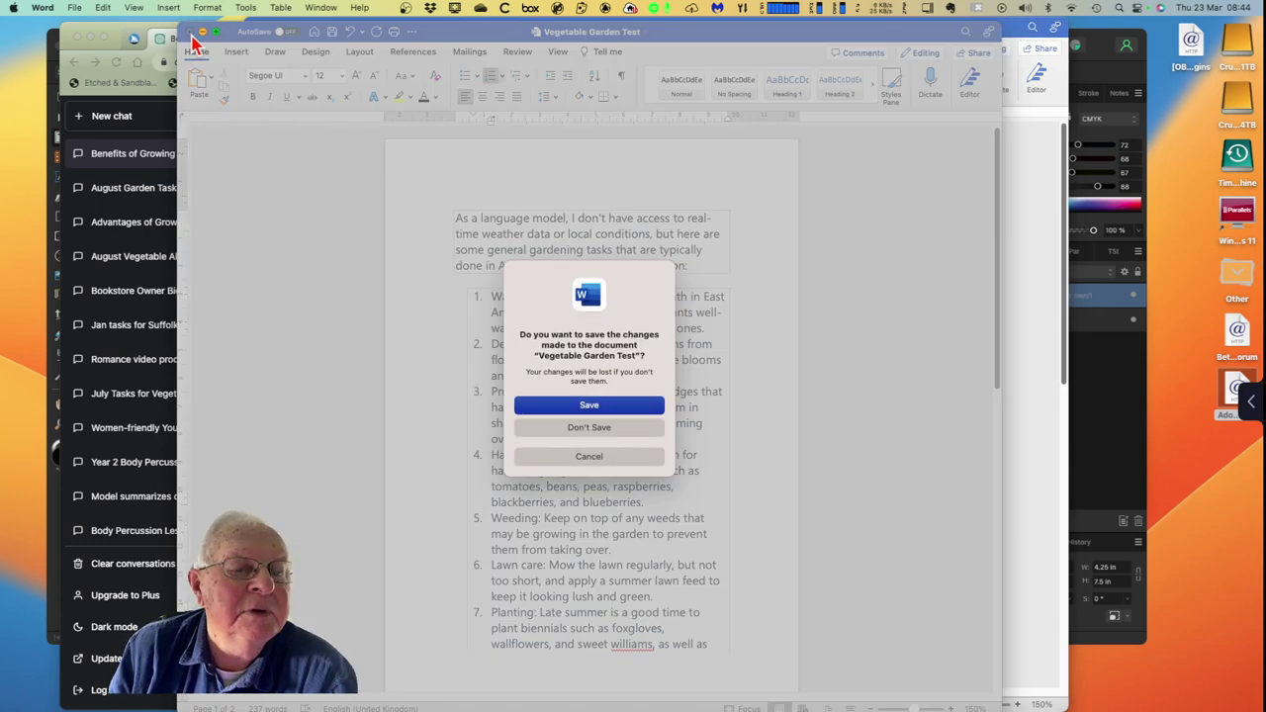
{"action": "left_click", "coordinate": [599, 431]}
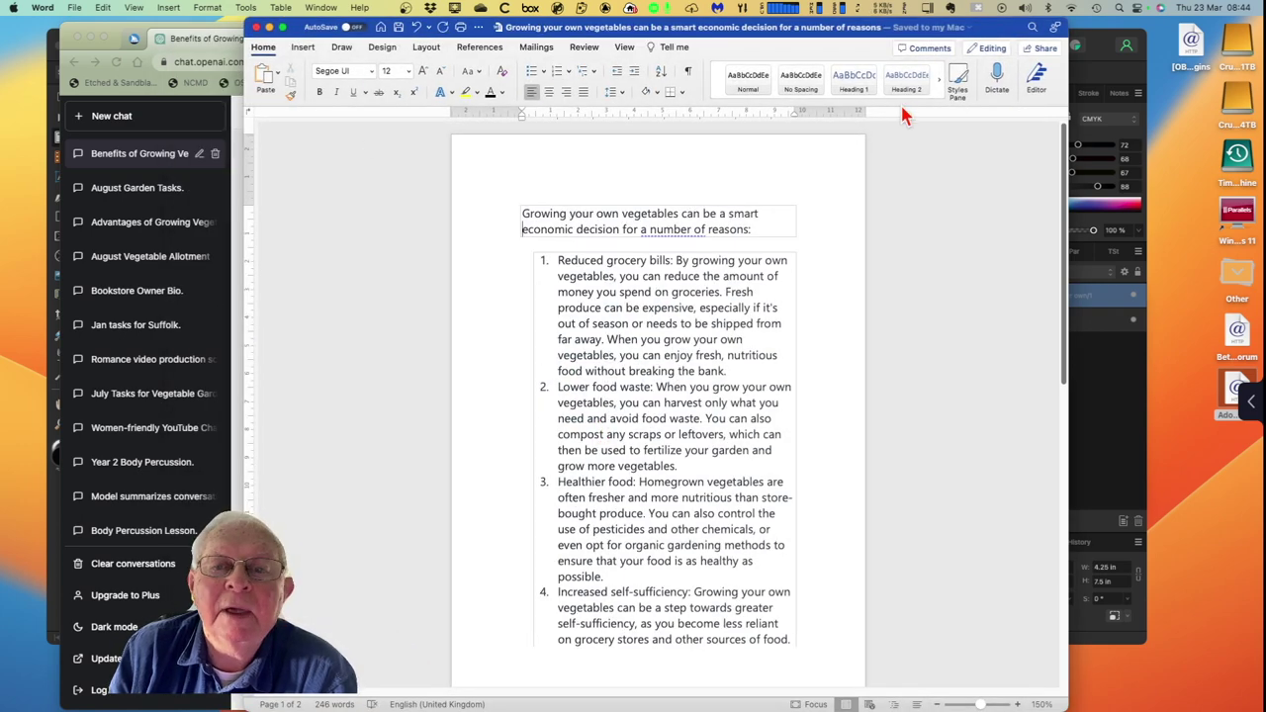
{"action": "left_click", "coordinate": [269, 28]}
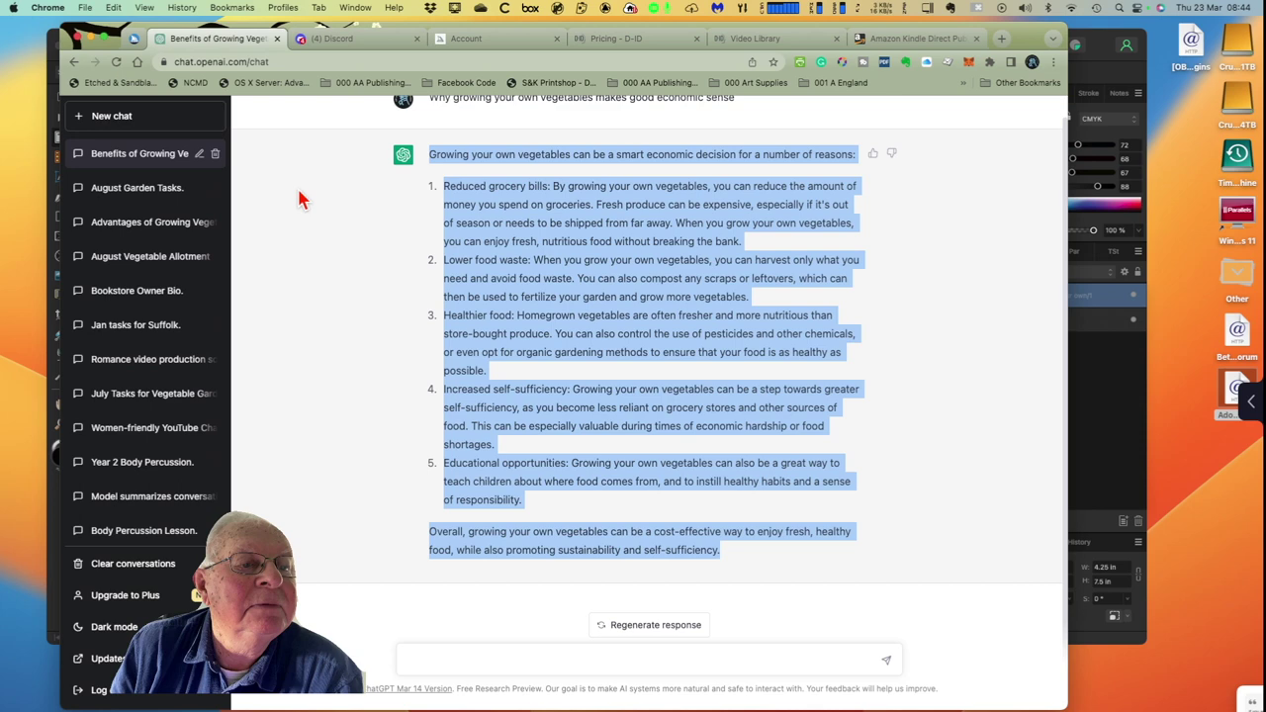
{"action": "left_click", "coordinate": [90, 40]}
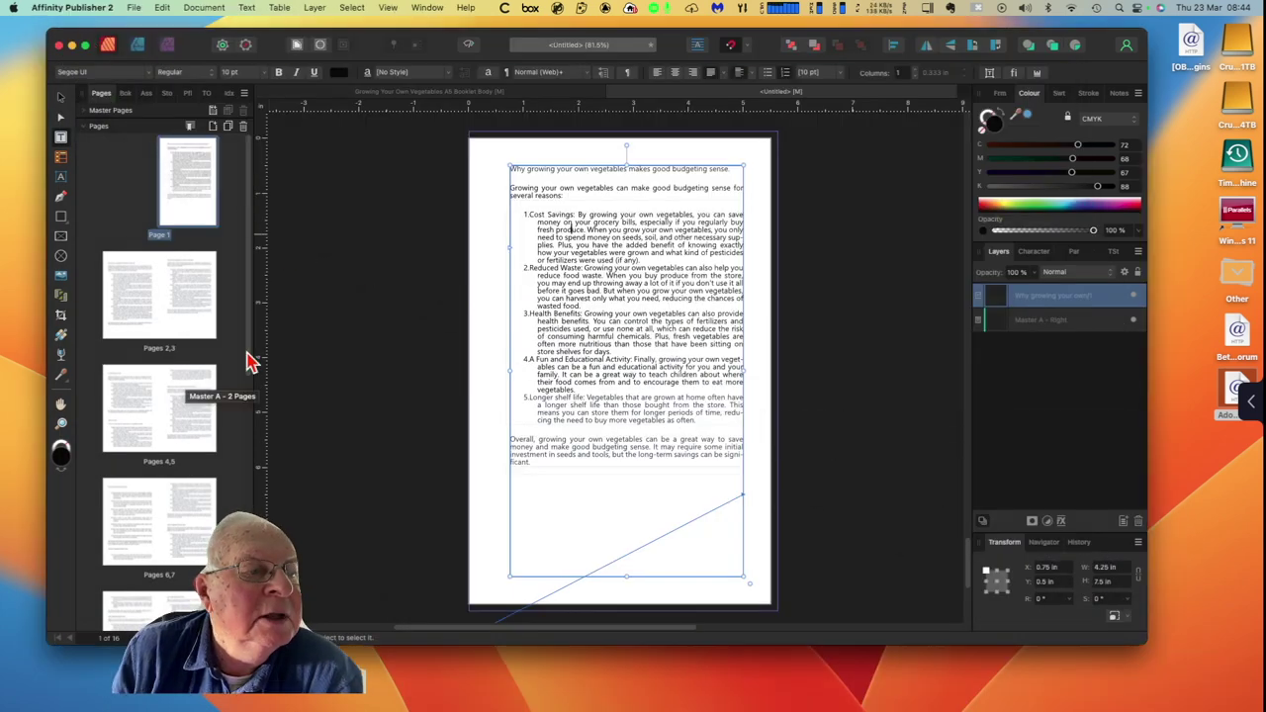
Step: Open Affinity Publisher's New Document dialog from File > New…
{"action": "left_click", "coordinate": [137, 10]}
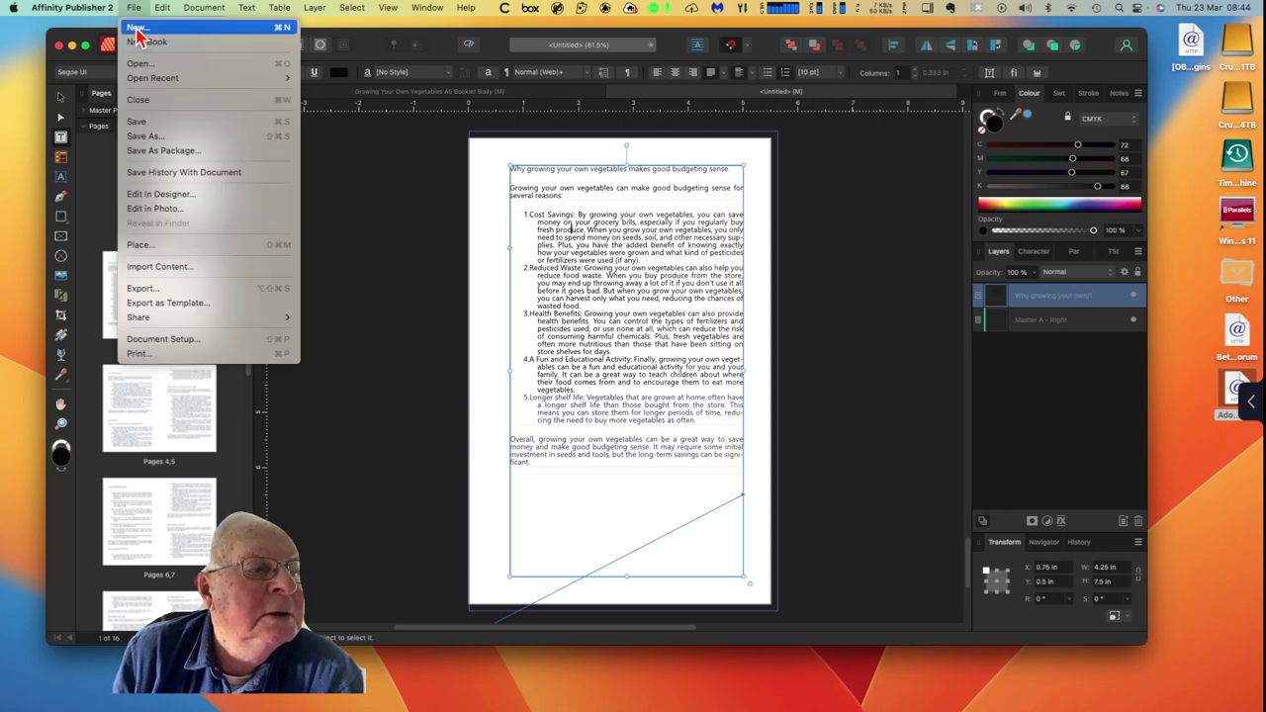
{"action": "left_click", "coordinate": [137, 30]}
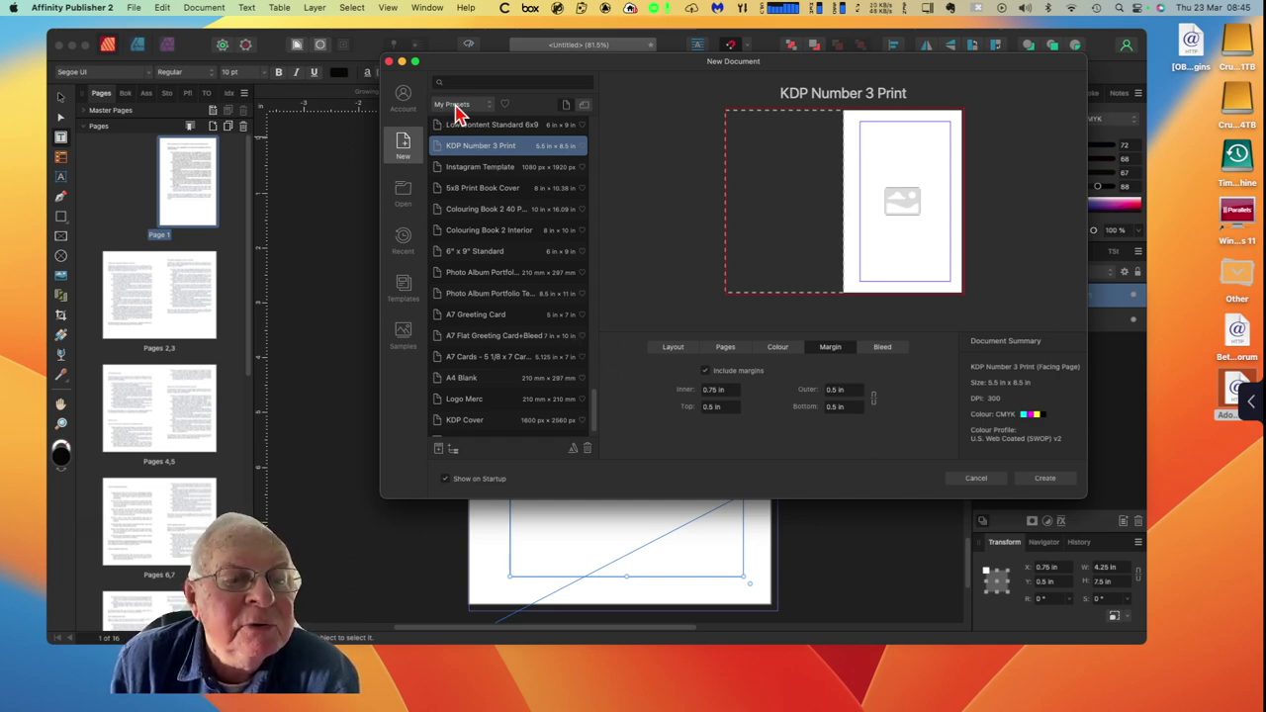
Step: Choose KDP Number 3 Print from My Presets and check its 0.75/0.5 in margins and 0.125 in bleed
{"action": "left_click", "coordinate": [458, 107]}
{"action": "left_click", "coordinate": [460, 105]}
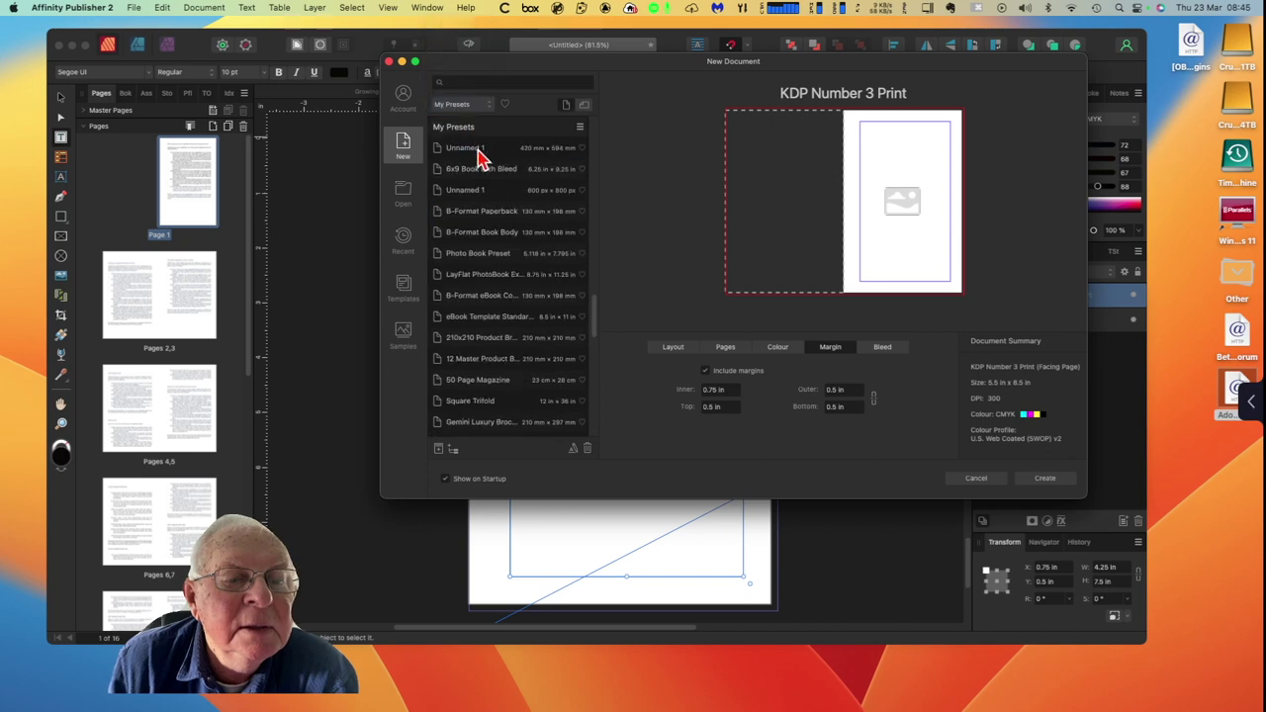
{"action": "left_click_drag", "start_coordinate": [596, 326], "coordinate": [593, 404]}
{"action": "scroll", "coordinate": [601, 272], "scroll_direction": "up", "scroll_amount": 1}
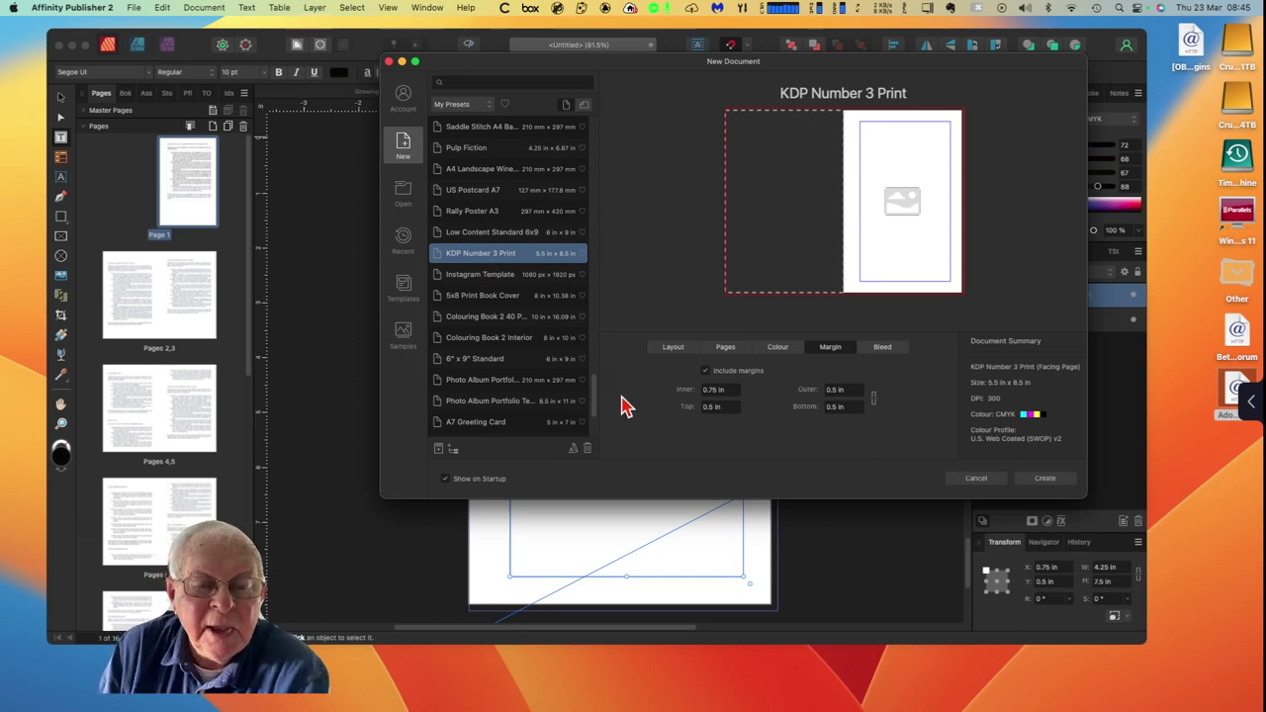
{"action": "left_click", "coordinate": [708, 391]}
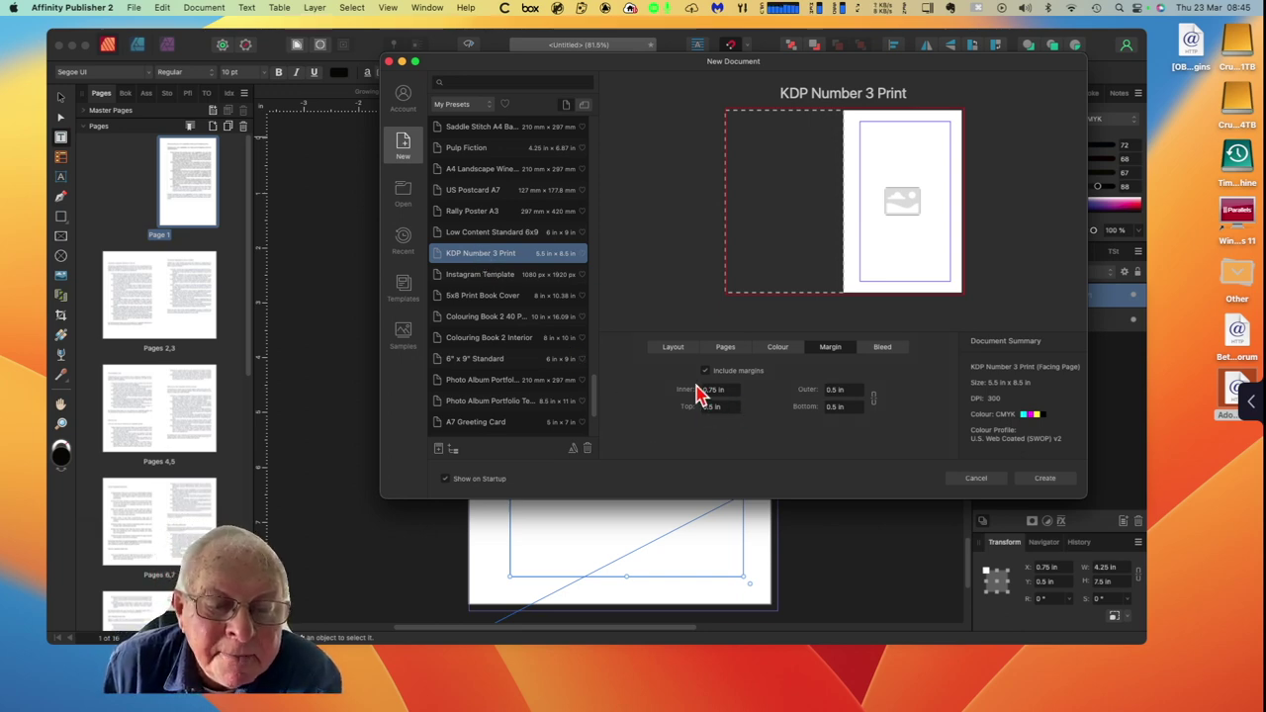
{"action": "left_click", "coordinate": [721, 409]}
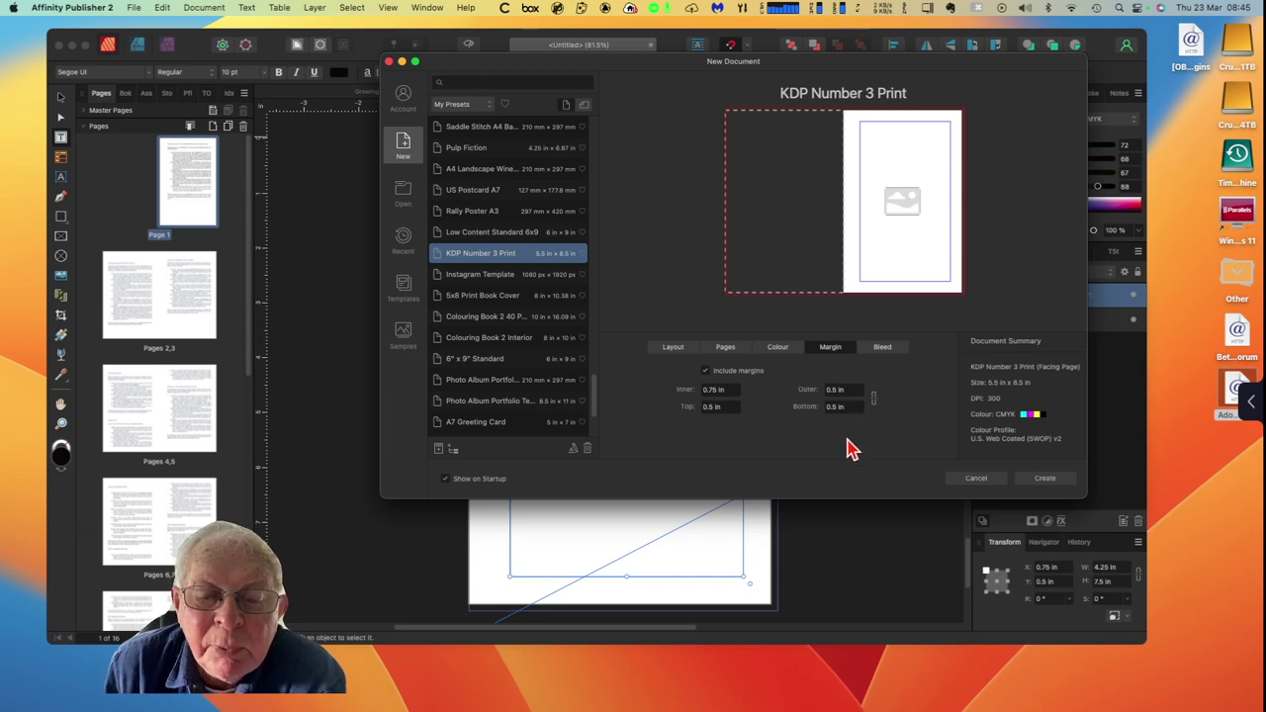
{"action": "left_click", "coordinate": [879, 349]}
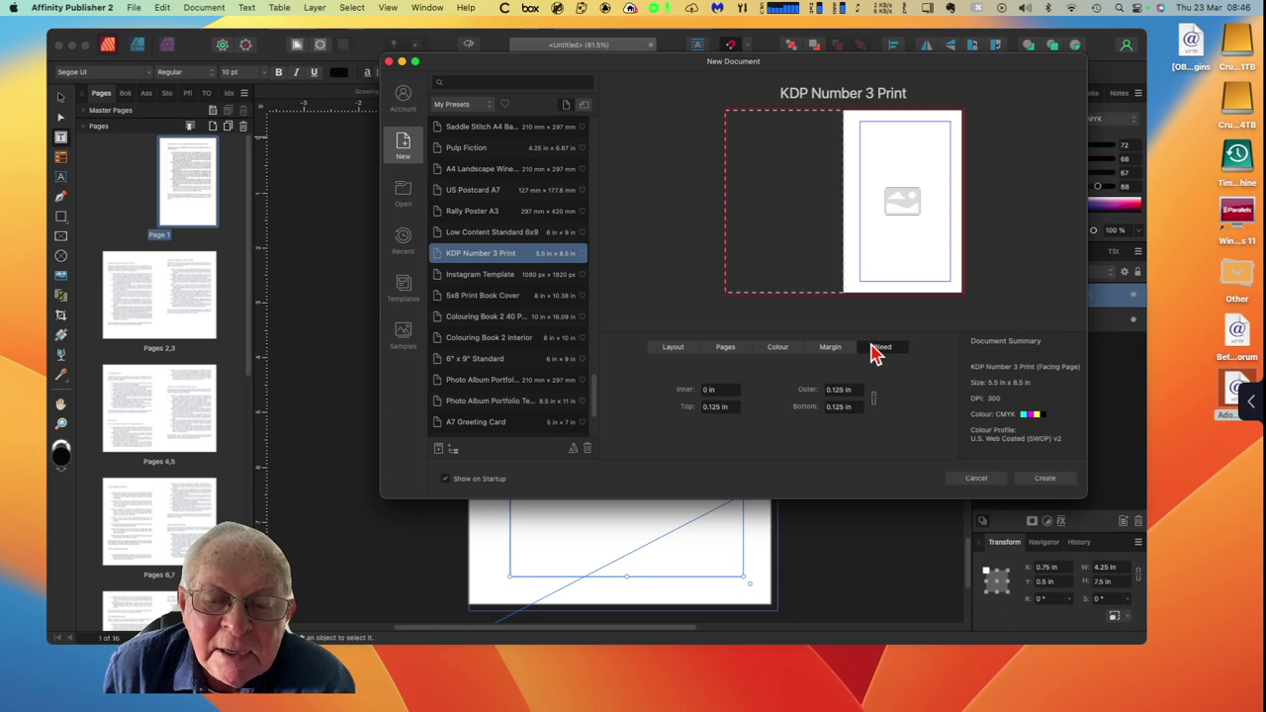
Step: Create a KDP Number 3 Print document with the page count changed from 30 to 1
{"action": "left_click", "coordinate": [831, 353]}
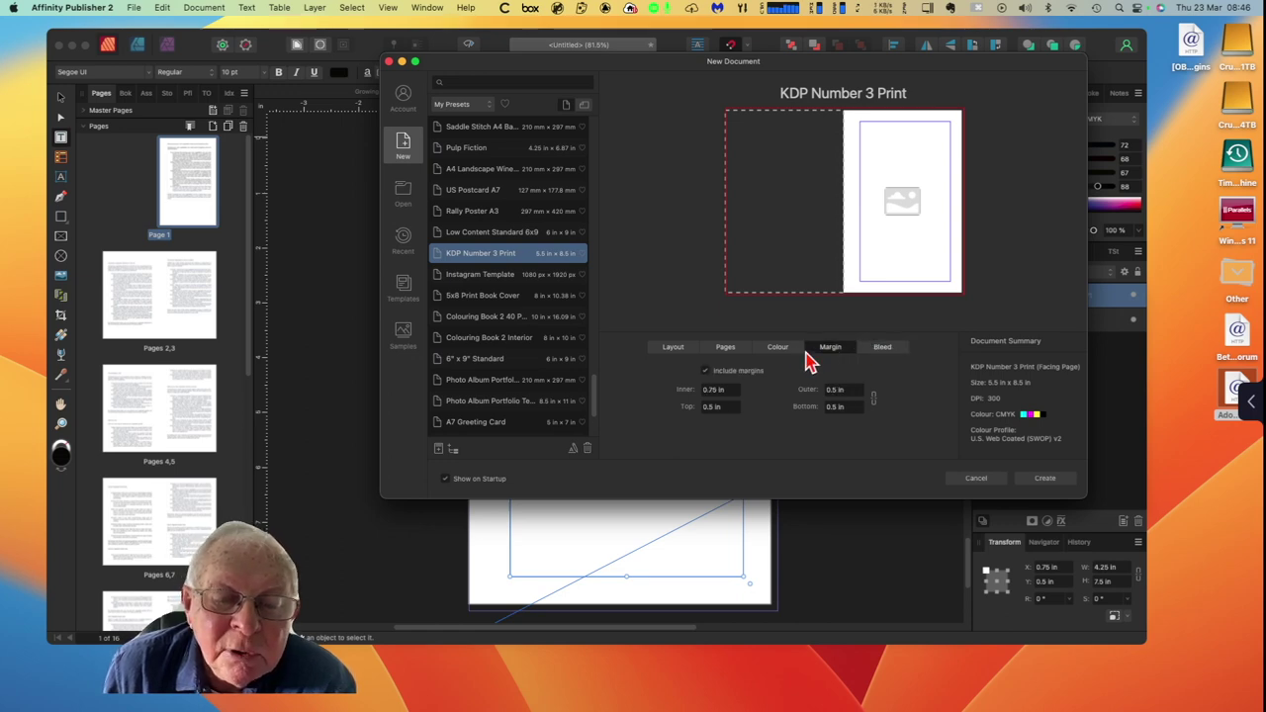
{"action": "left_click", "coordinate": [776, 352]}
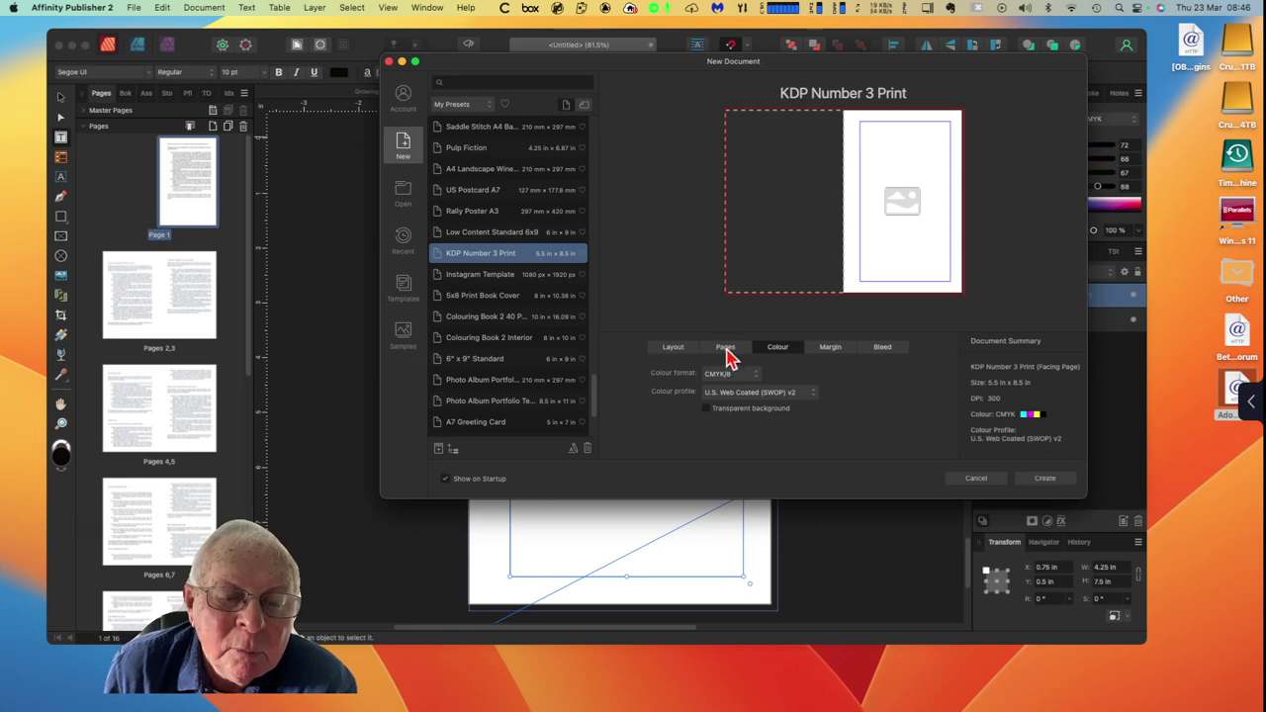
{"action": "left_click", "coordinate": [725, 351]}
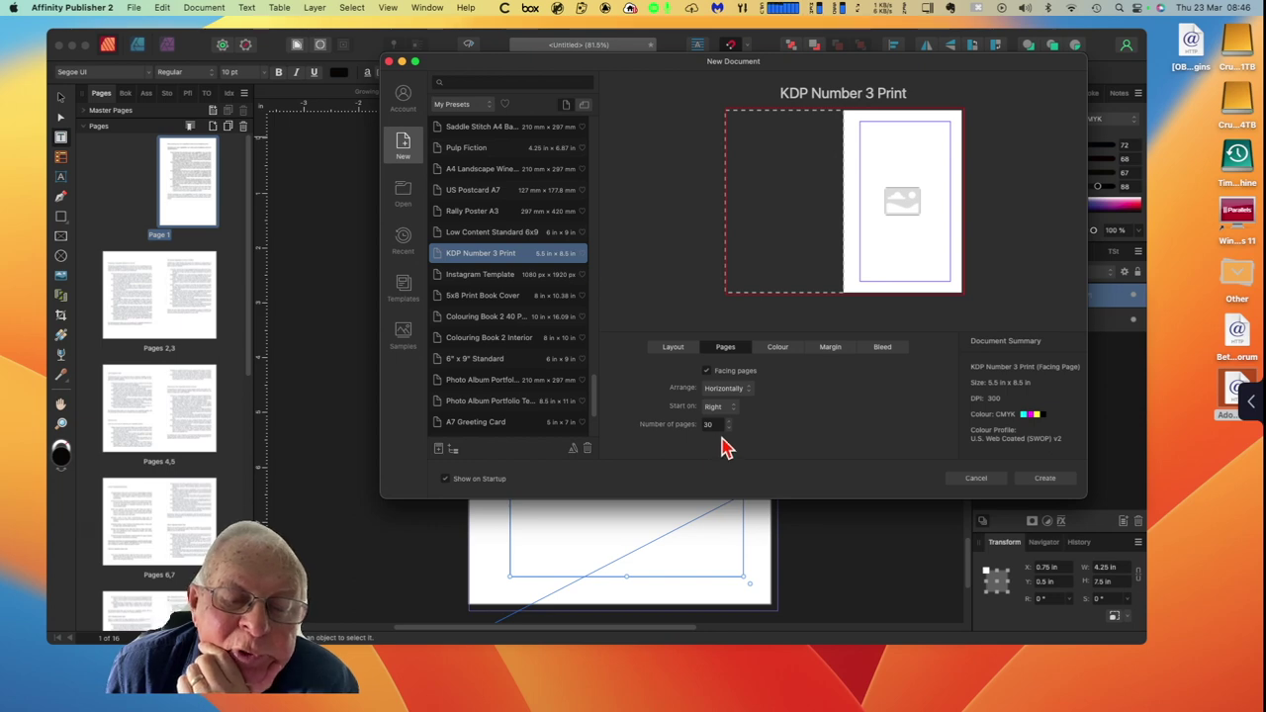
{"action": "double_click", "coordinate": [709, 423]}
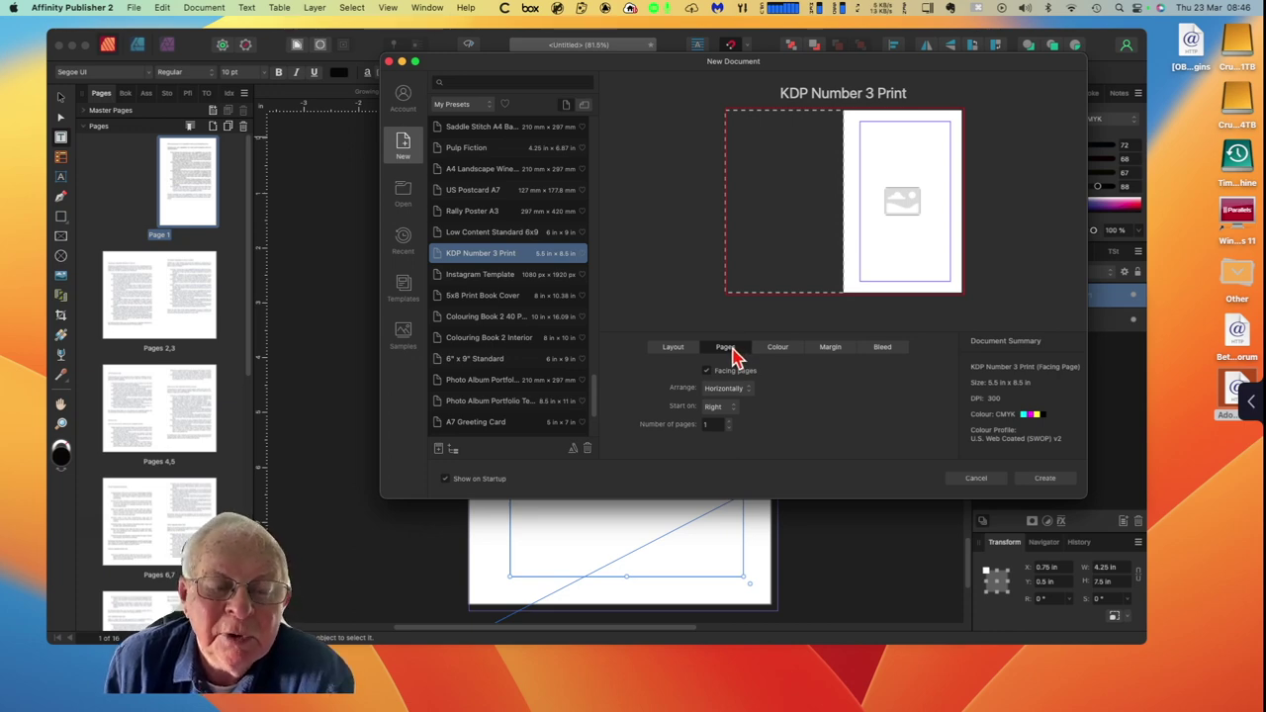
{"action": "left_click", "coordinate": [673, 350]}
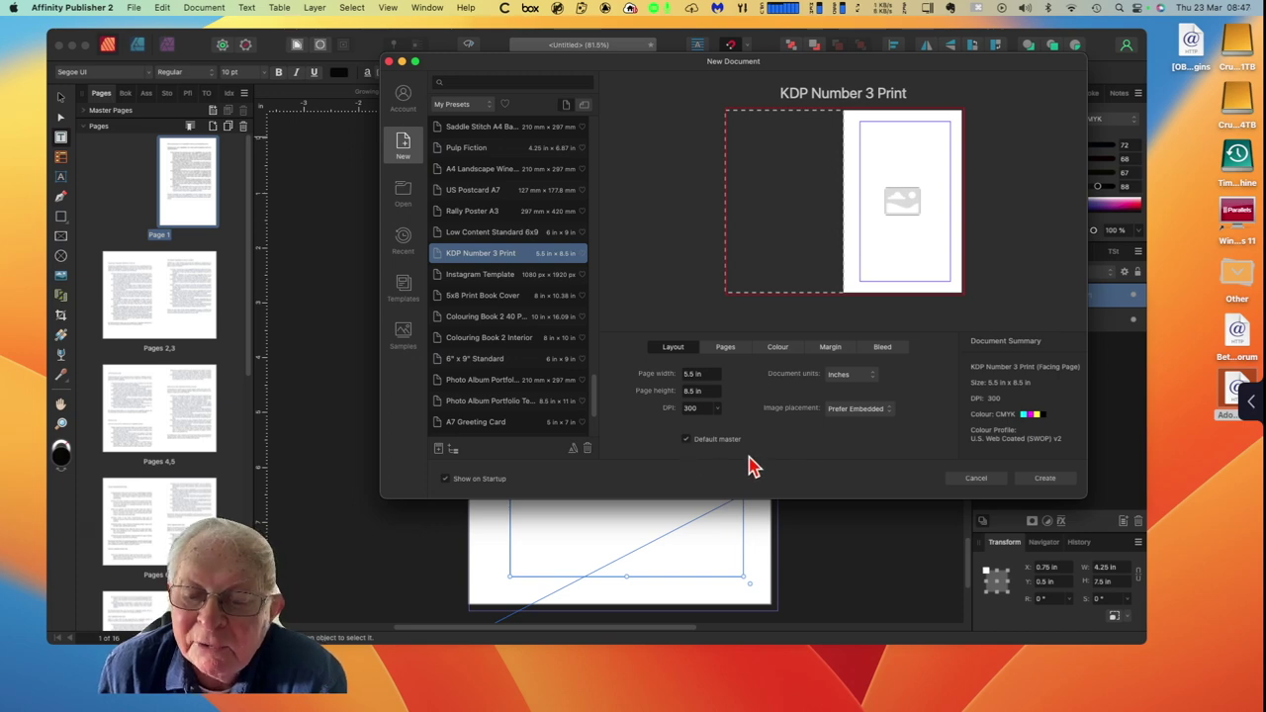
{"action": "left_click", "coordinate": [1046, 482]}
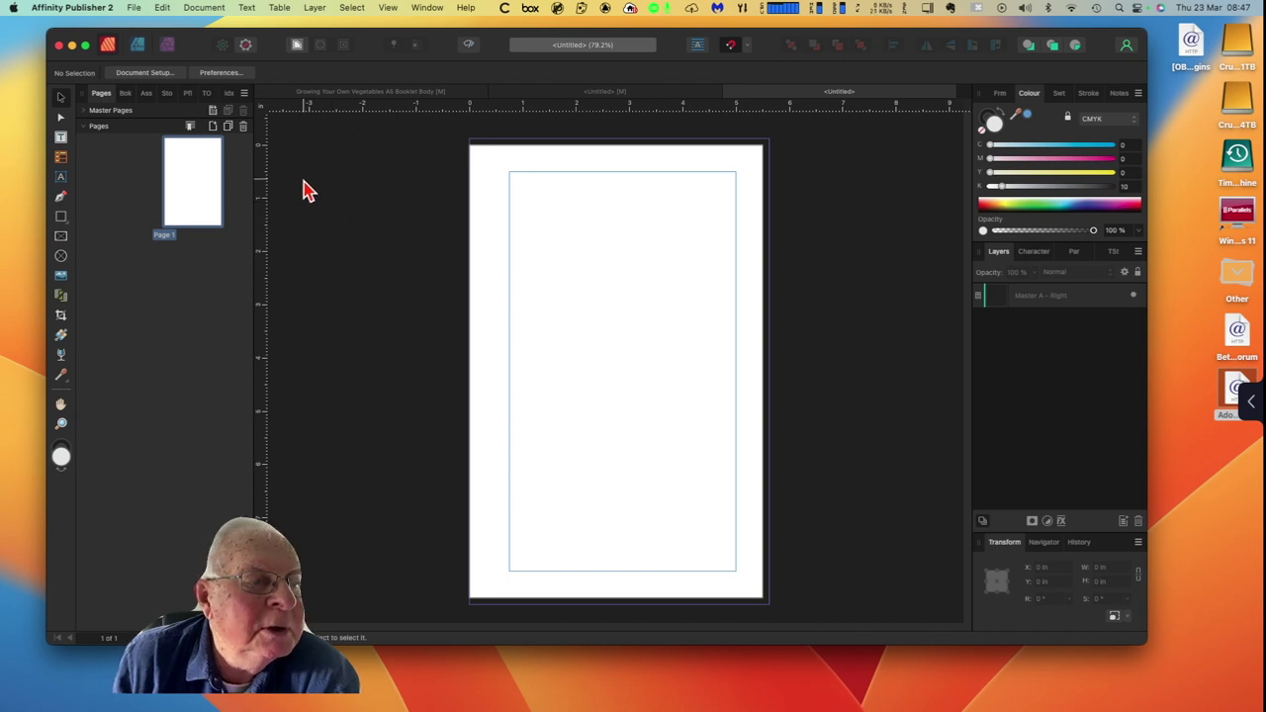
Step: Draw a 4.25 × 7.5 in text frame spanning page 1's margins with the Frame Text Tool
{"action": "left_click", "coordinate": [60, 139]}
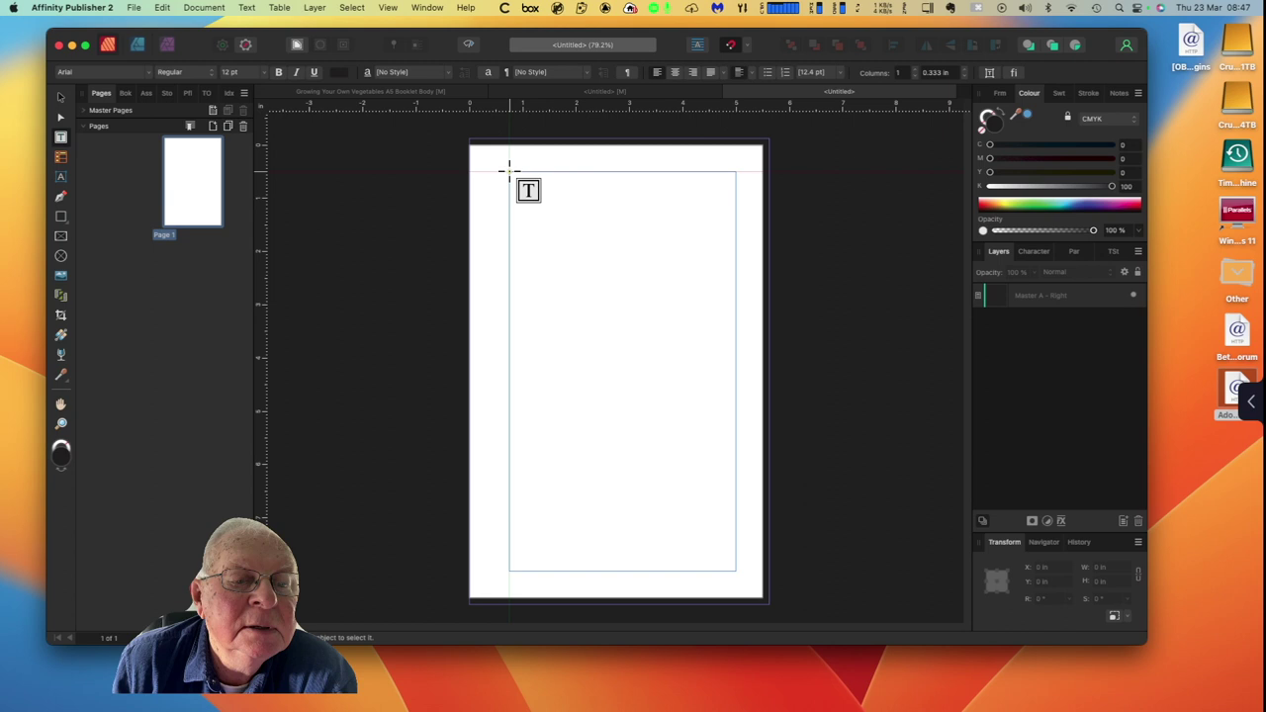
{"action": "left_click_drag", "start_coordinate": [509, 171], "coordinate": [736, 571]}
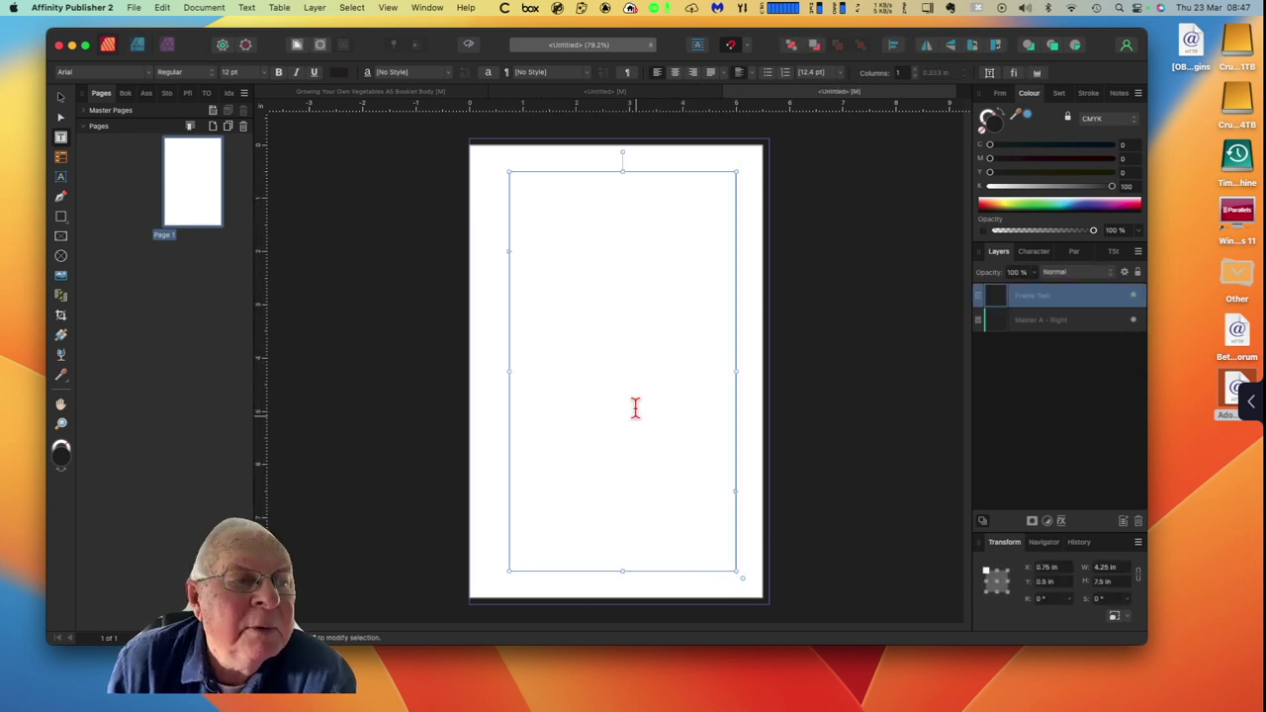
{"action": "left_click", "coordinate": [132, 8]}
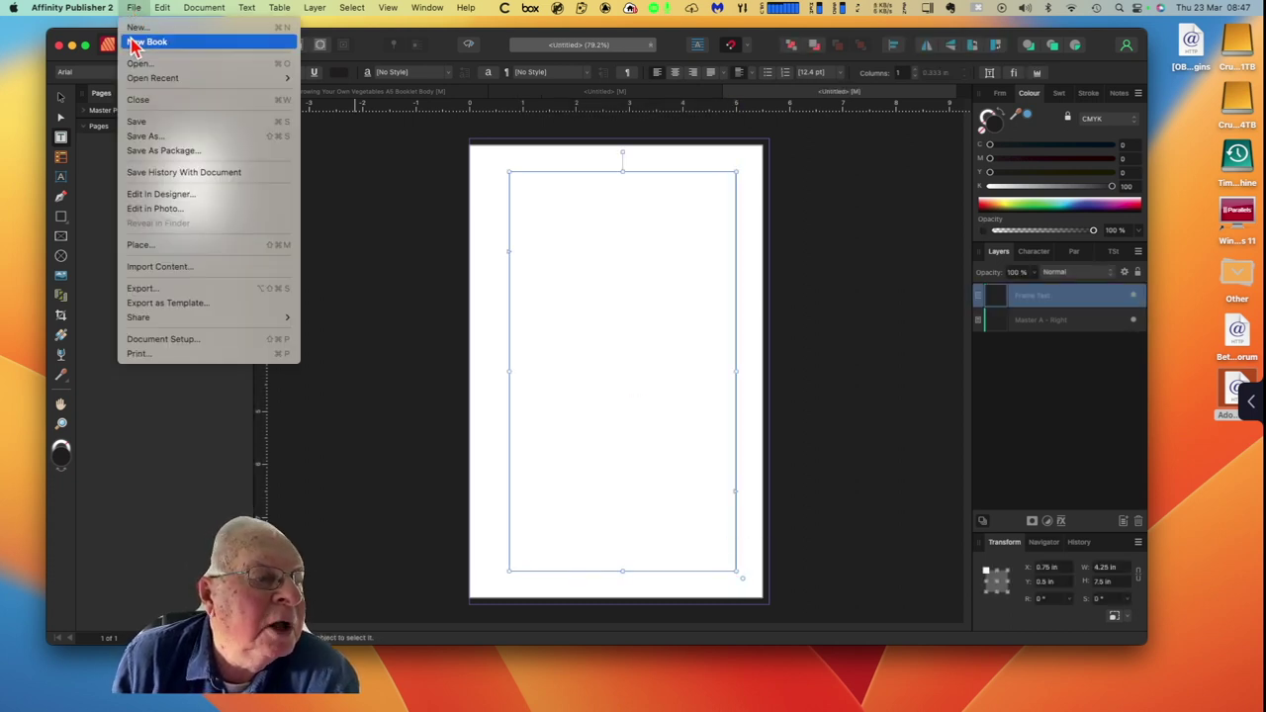
Step: Place the ChatGPT Generated Vegetable Texts file into the frame after previewing its pages
{"action": "left_click", "coordinate": [151, 249]}
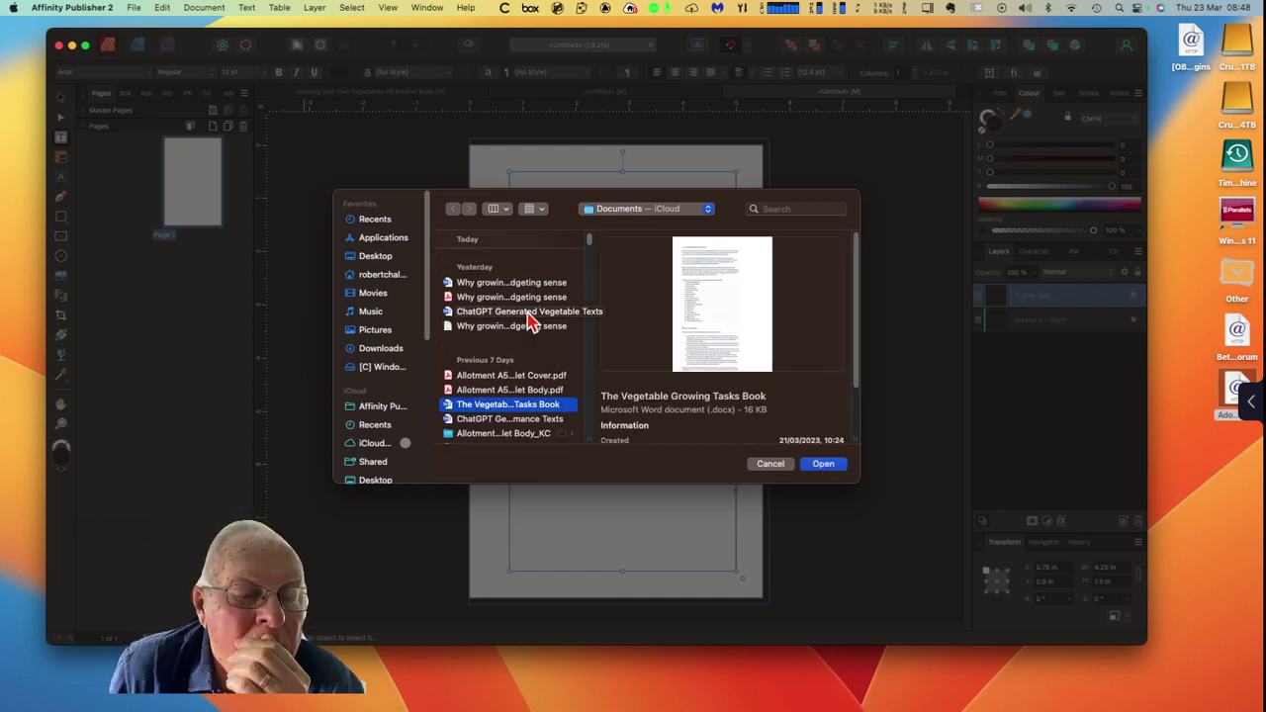
{"action": "left_click", "coordinate": [530, 315]}
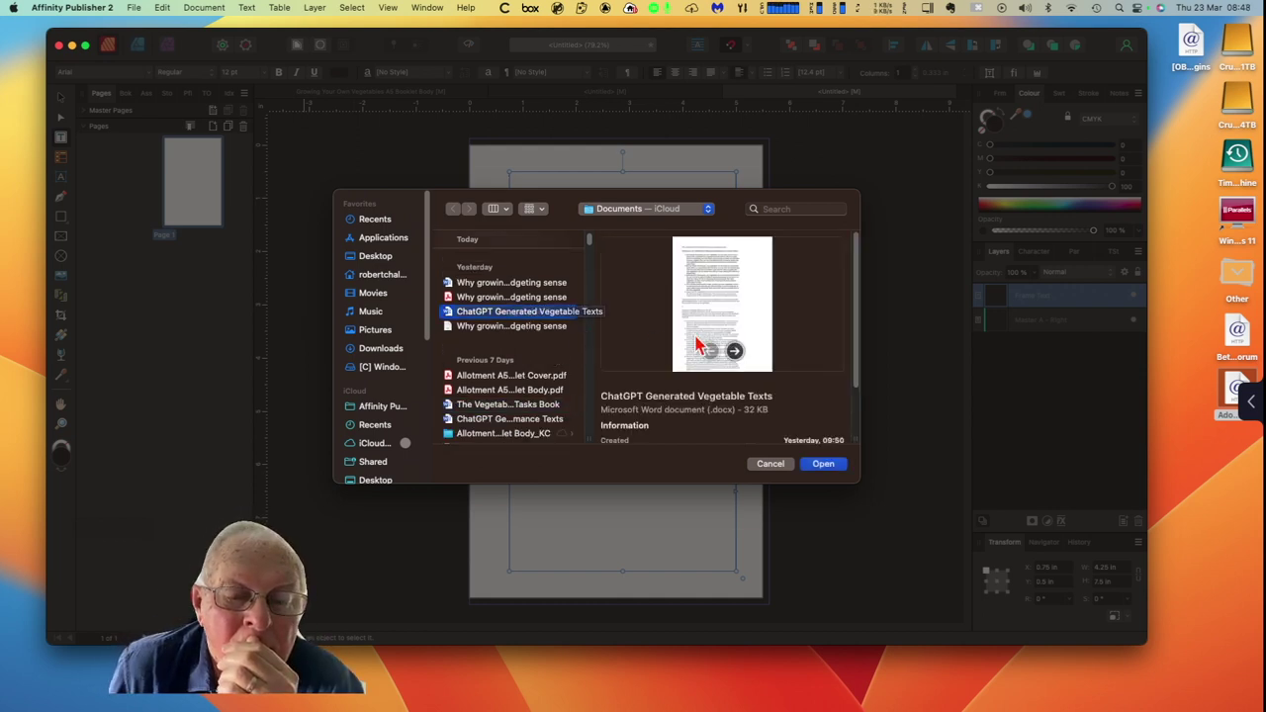
{"action": "left_click", "coordinate": [736, 352]}
{"action": "left_click", "coordinate": [735, 353]}
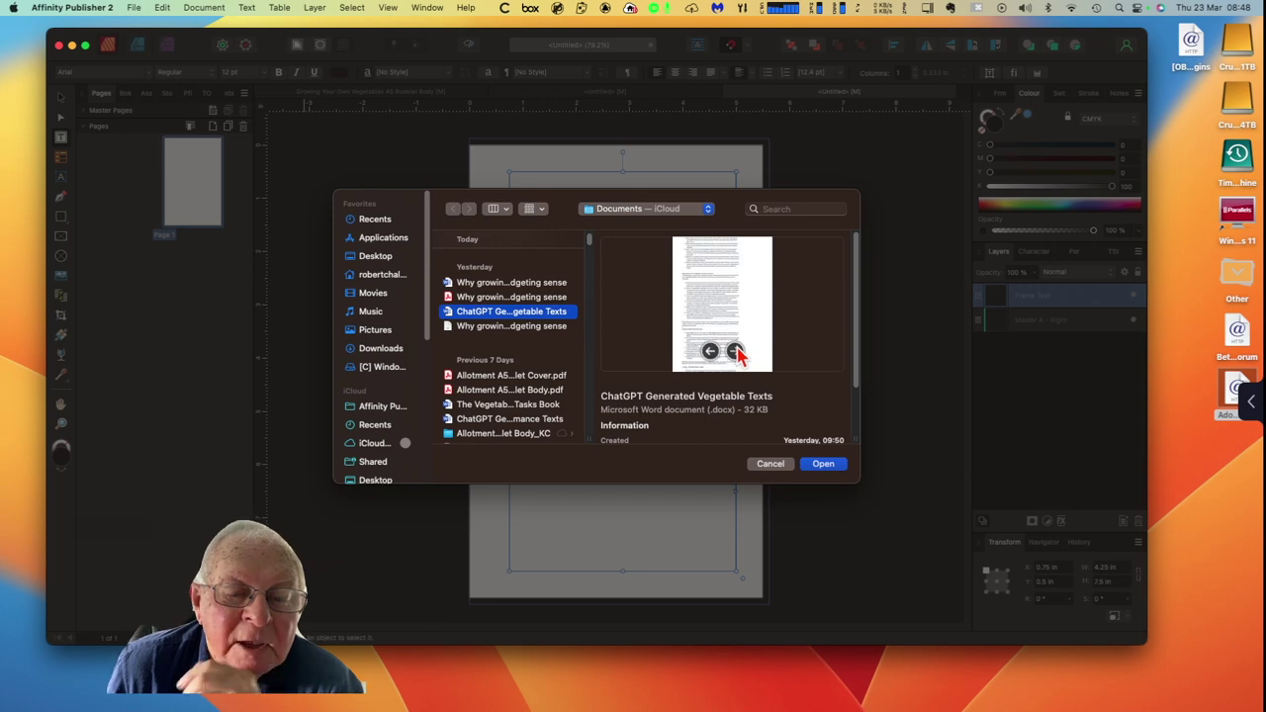
{"action": "left_click", "coordinate": [735, 353]}
{"action": "left_click", "coordinate": [740, 361]}
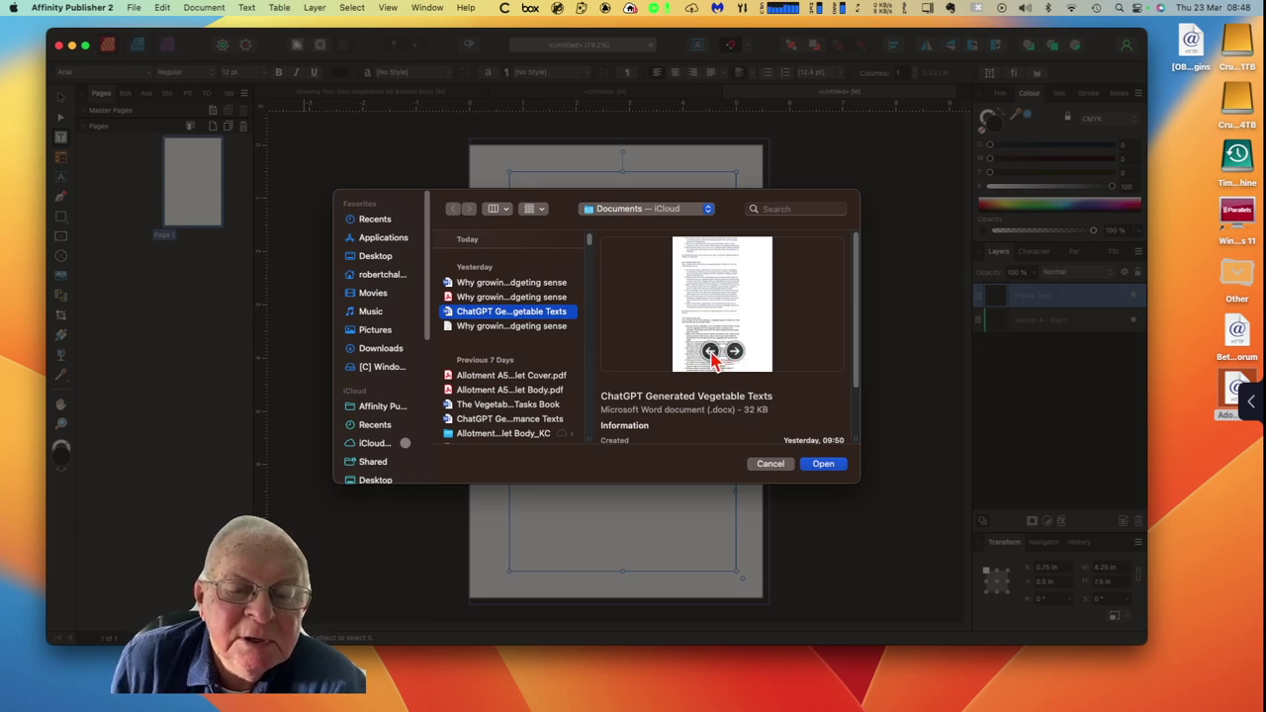
{"action": "left_click", "coordinate": [712, 355]}
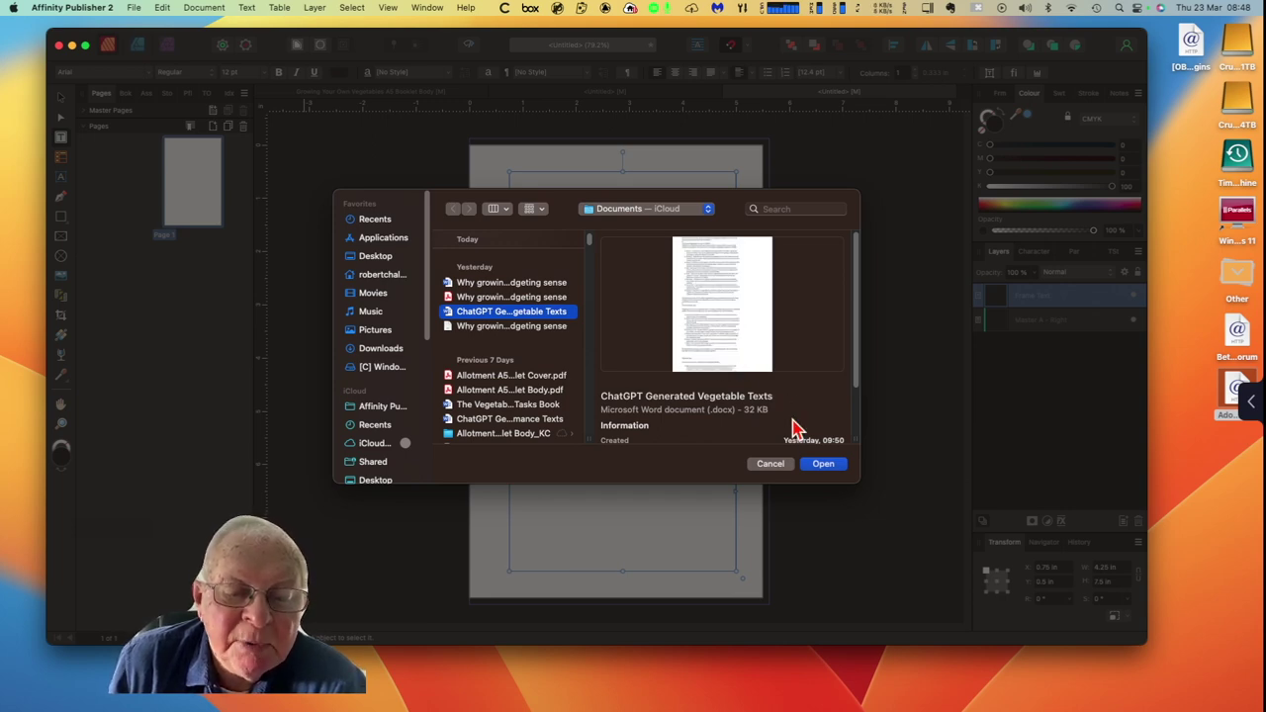
{"action": "left_click", "coordinate": [824, 464]}
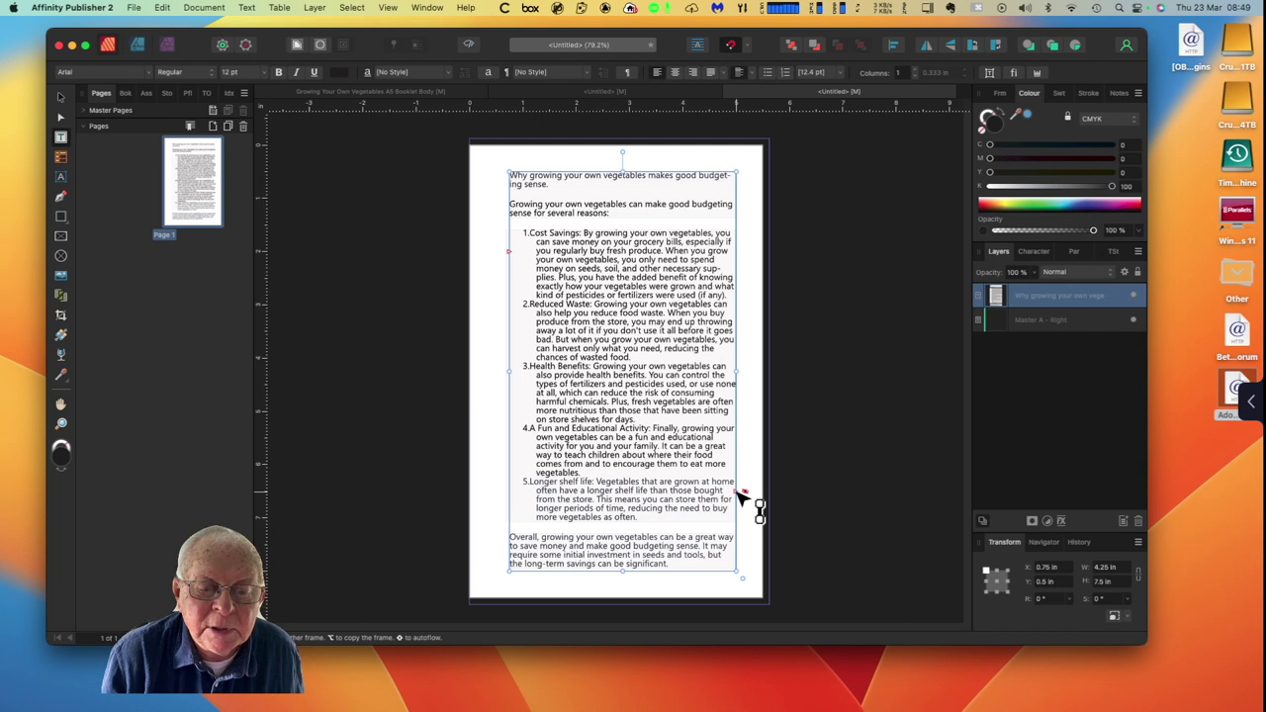
Step: Autoflow the overflowing vegetable text onto new linked pages
{"action": "left_click", "coordinate": [741, 492], "text": "shift"}
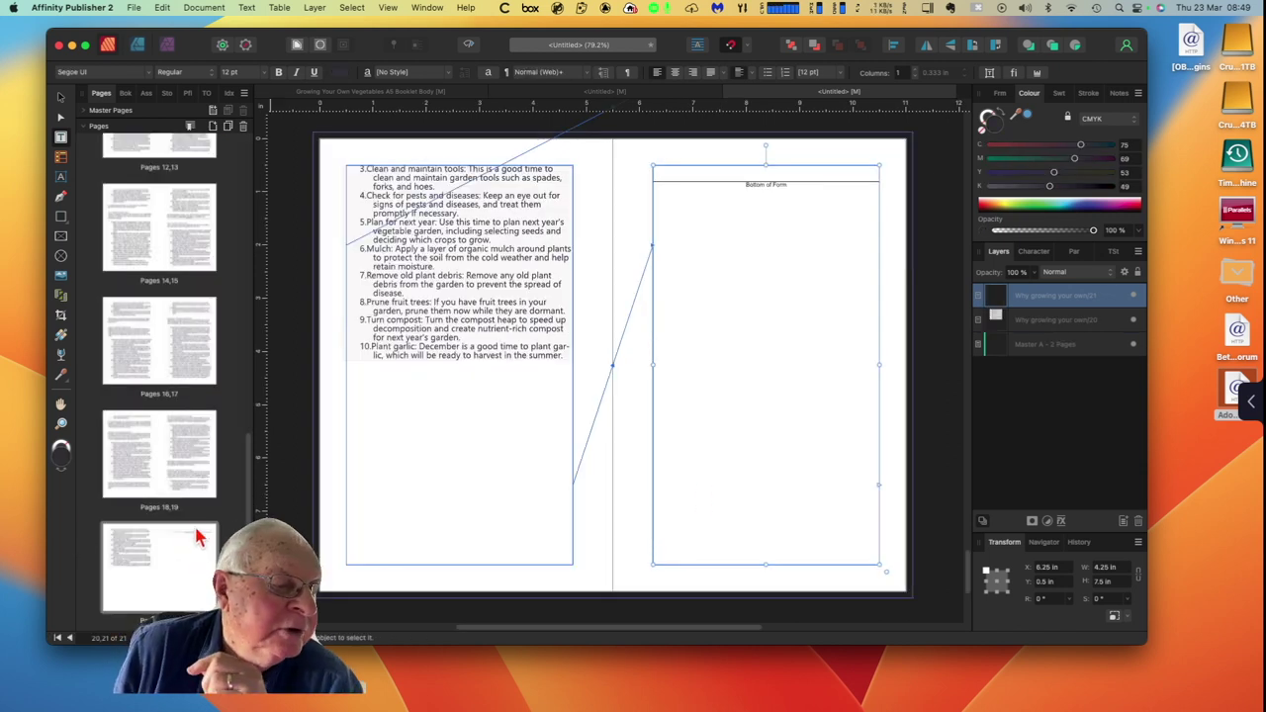
{"action": "scroll", "coordinate": [198, 534], "scroll_direction": "up", "scroll_amount": 4}
{"action": "scroll", "coordinate": [195, 533], "scroll_direction": "up", "scroll_amount": 6}
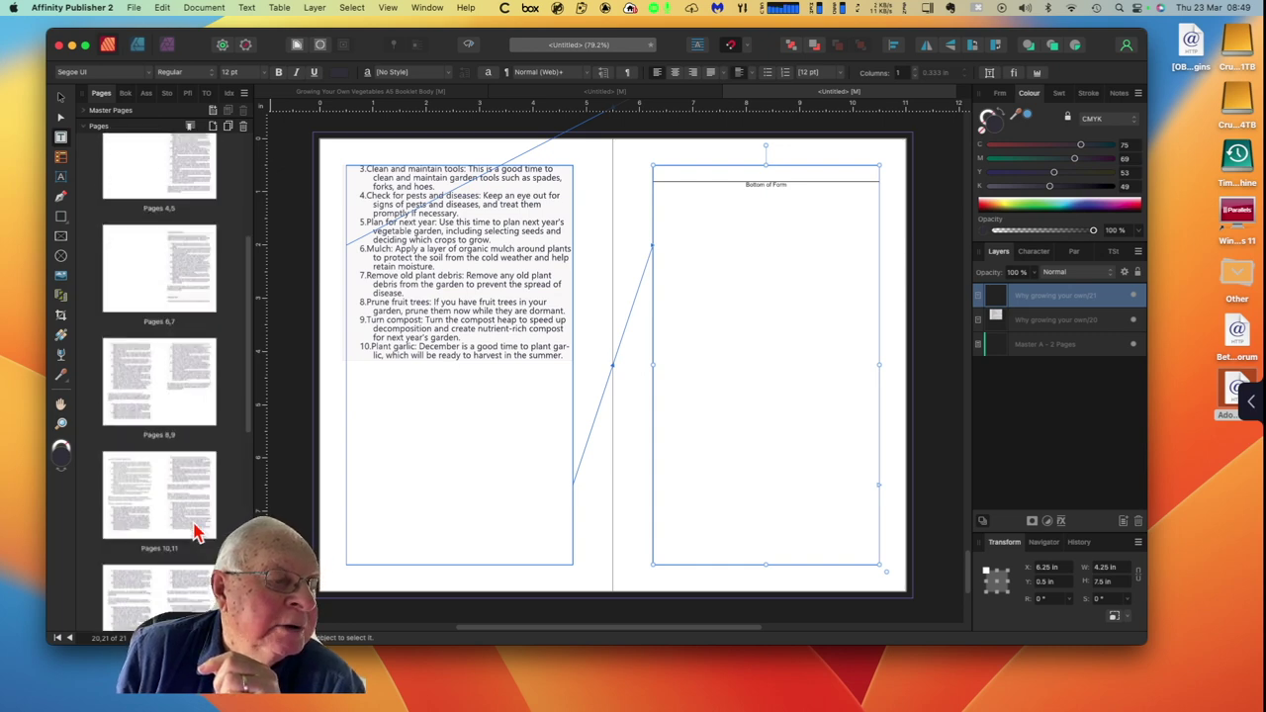
{"action": "scroll", "coordinate": [195, 532], "scroll_direction": "up", "scroll_amount": 2}
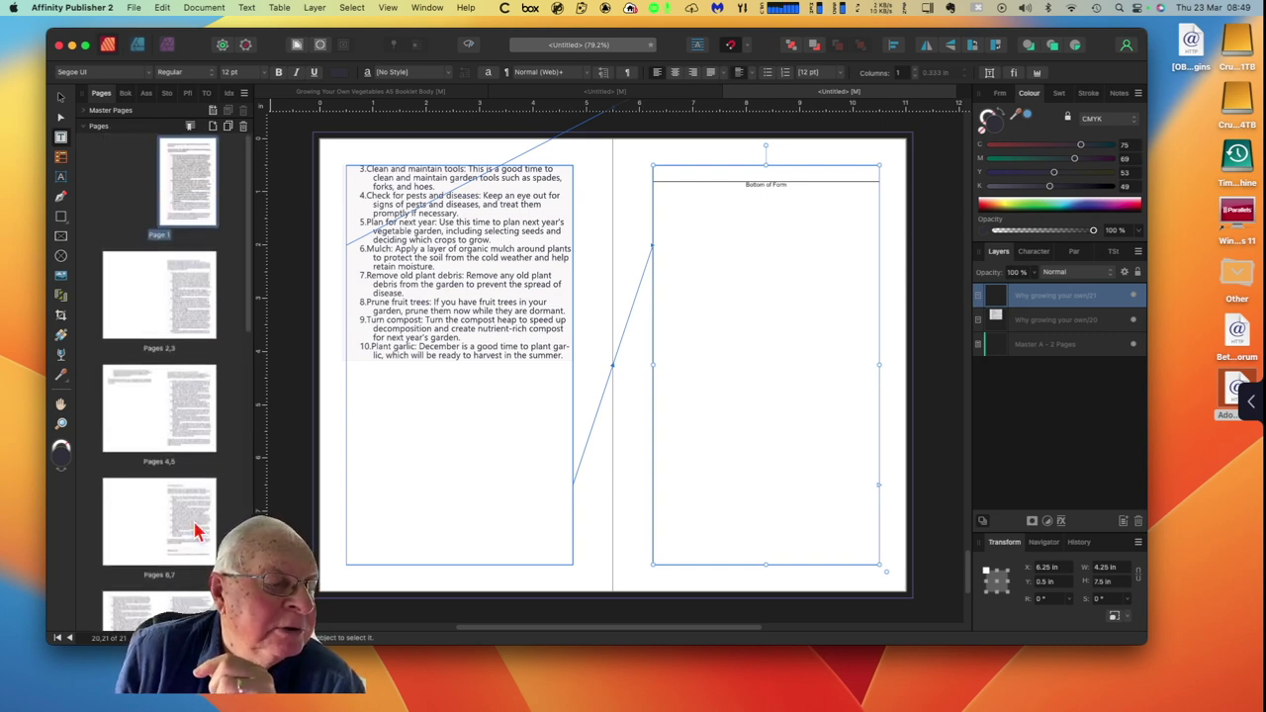
Step: Browse to the pages 2–3 spread and select the text frame on page 3
{"action": "left_click", "coordinate": [193, 191]}
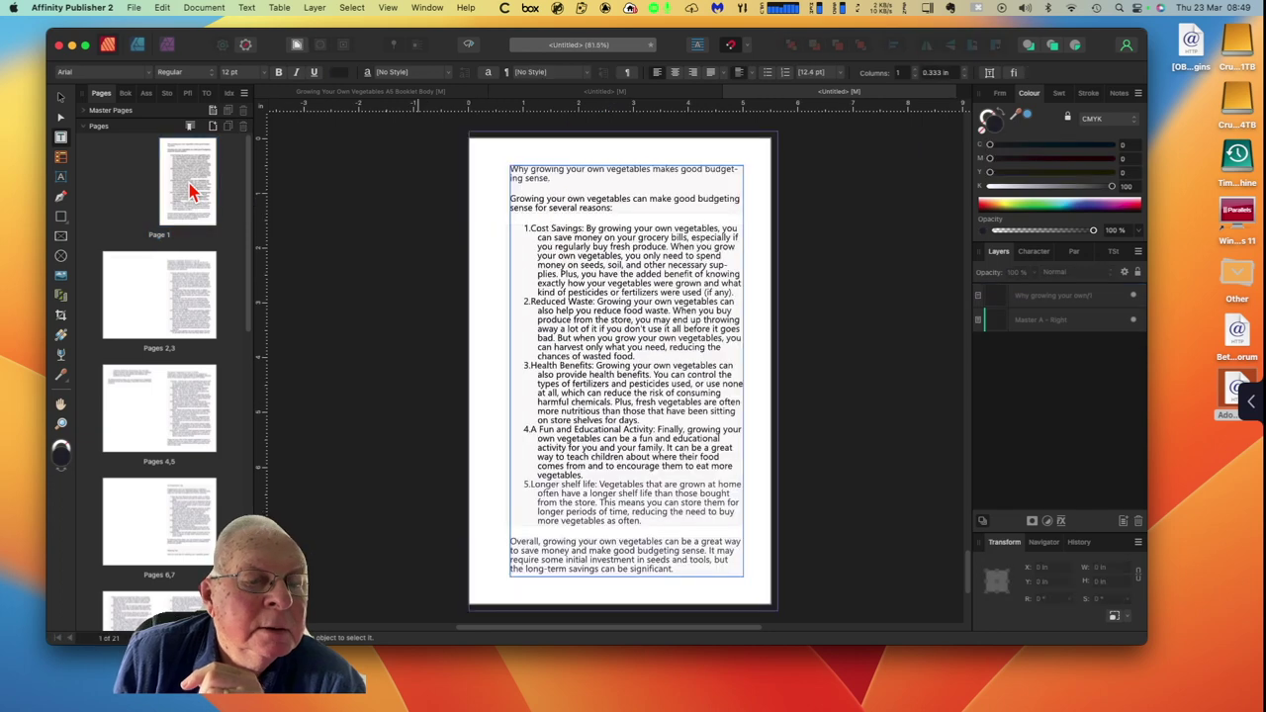
{"action": "left_click", "coordinate": [203, 300]}
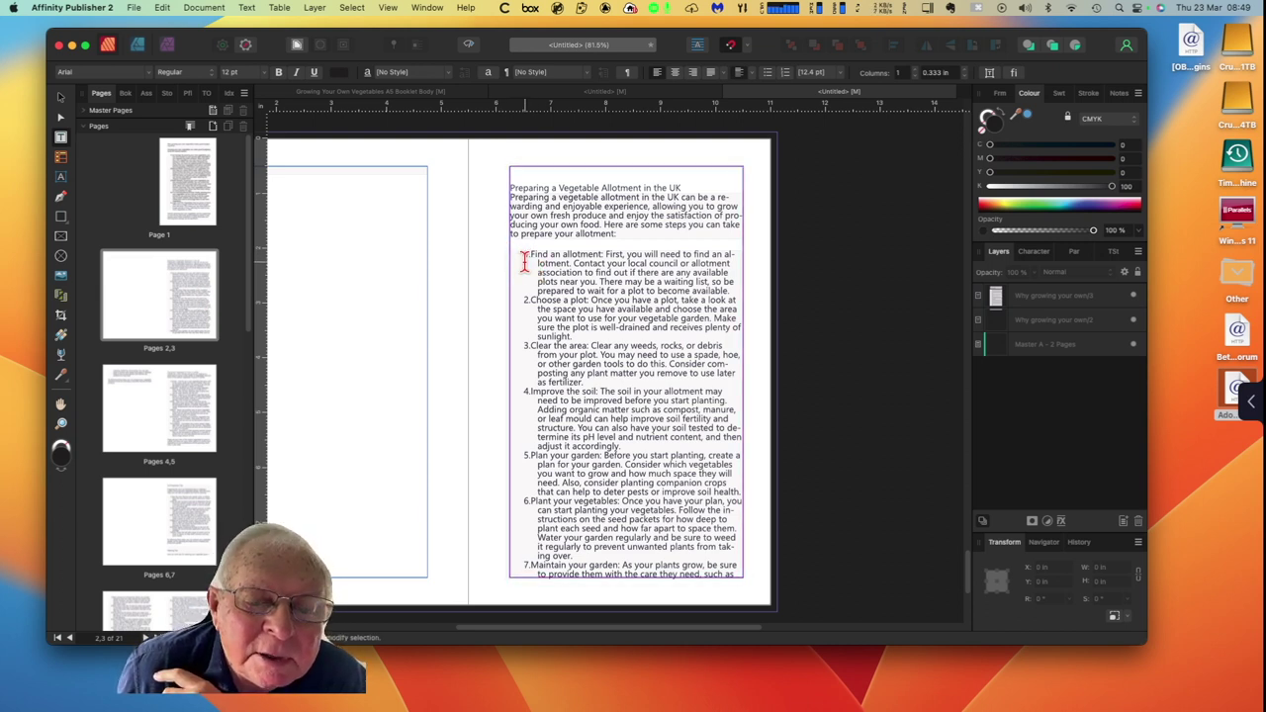
{"action": "left_click", "coordinate": [60, 96]}
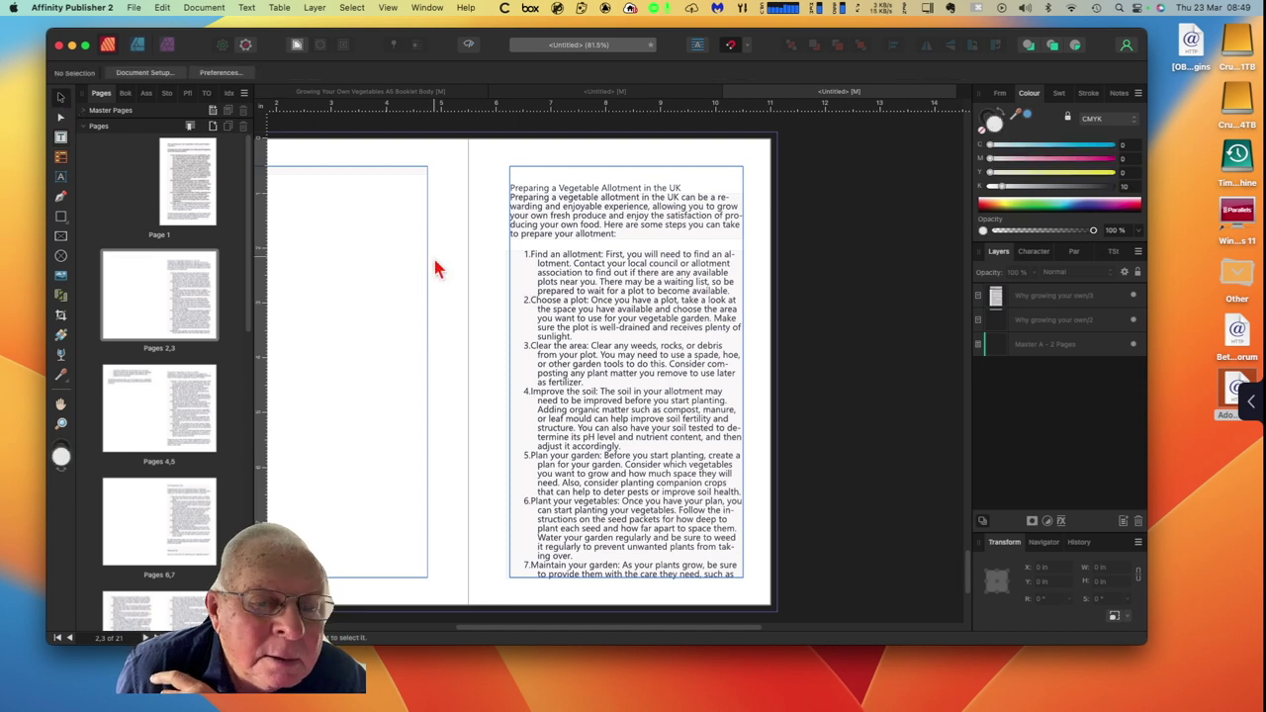
{"action": "left_click", "coordinate": [552, 317]}
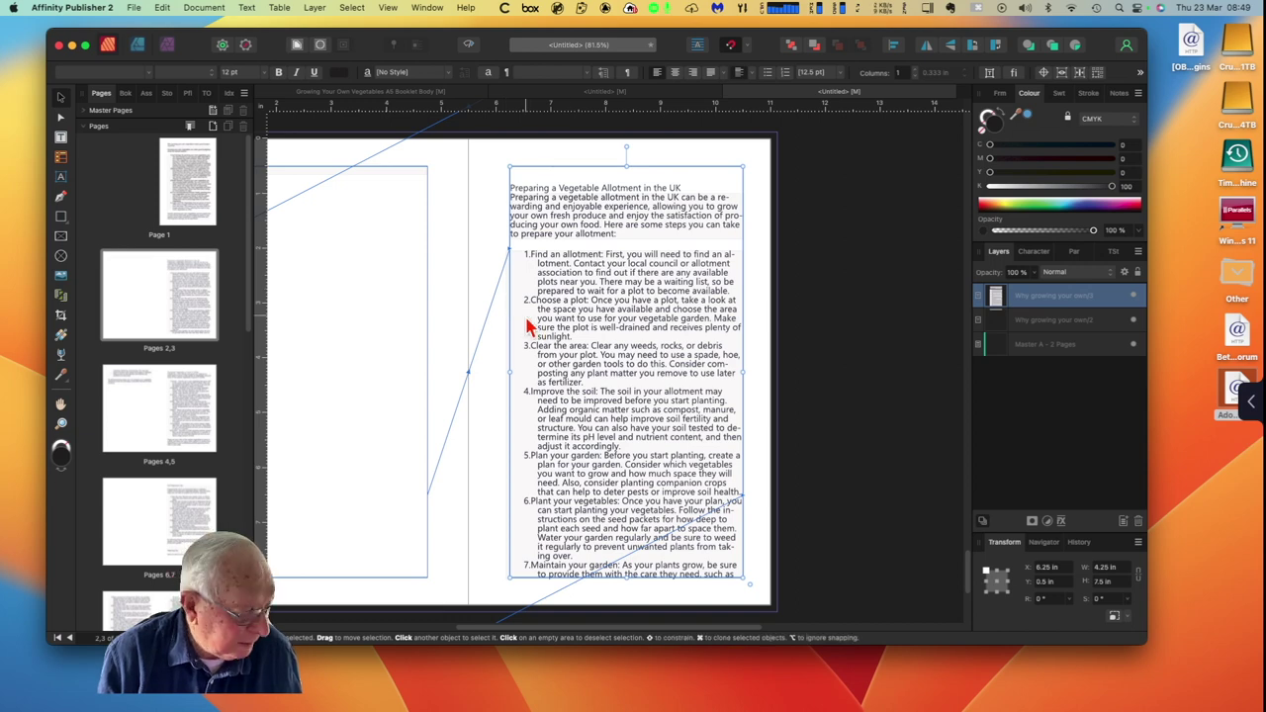
Step: Undo the autoflow and the placed text, leaving page 1's 4.25 × 7.5 in frame empty
{"action": "key", "text": "Escape"}
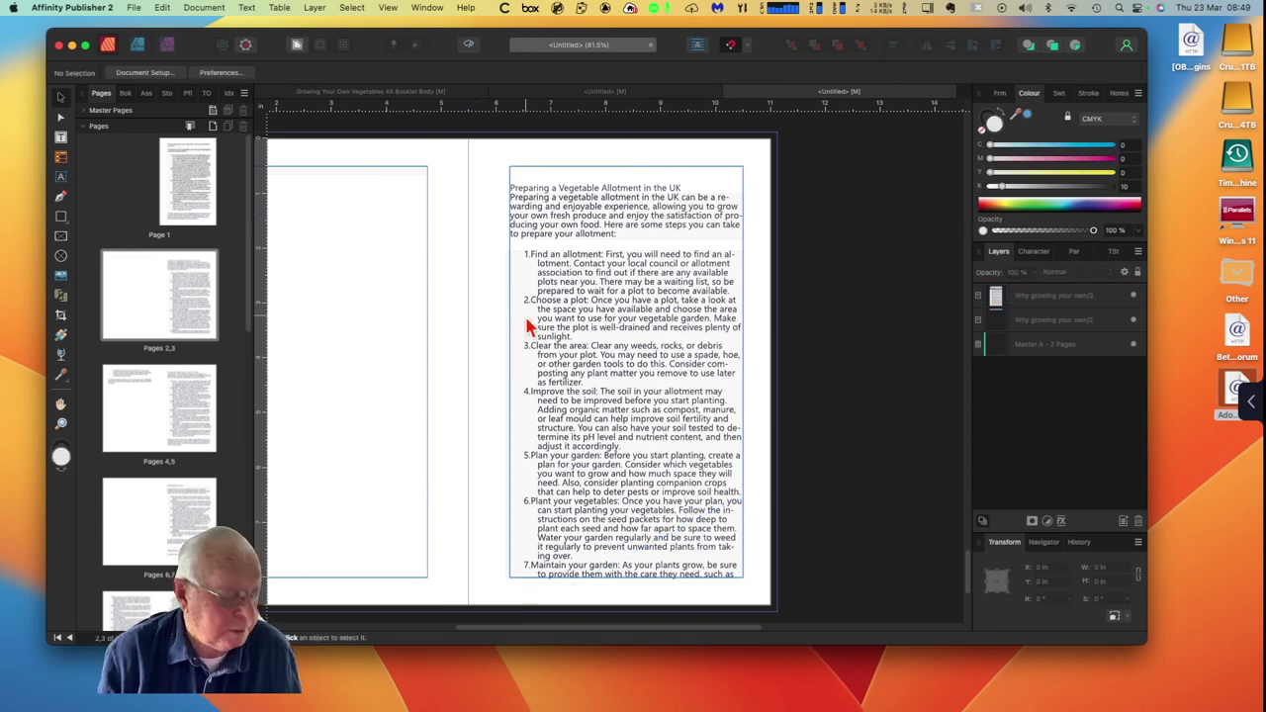
{"action": "key", "text": "Tab"}
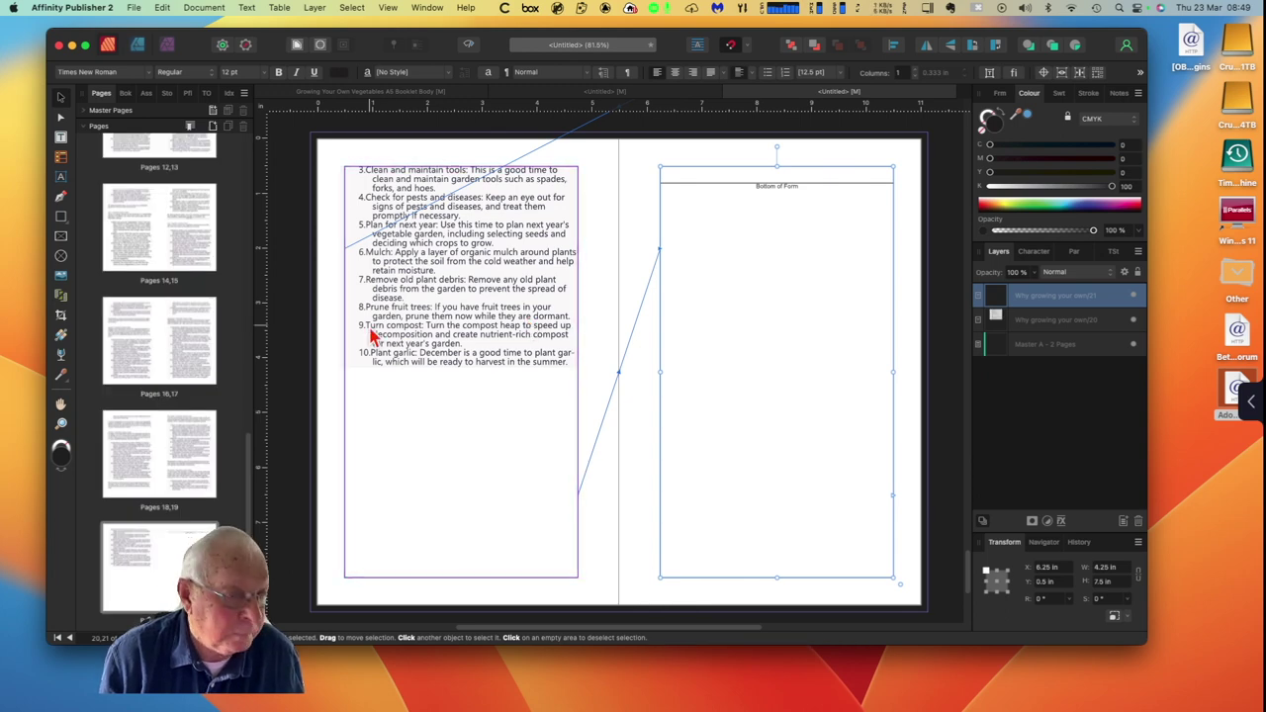
{"action": "key", "text": "ctrl+Tab"}
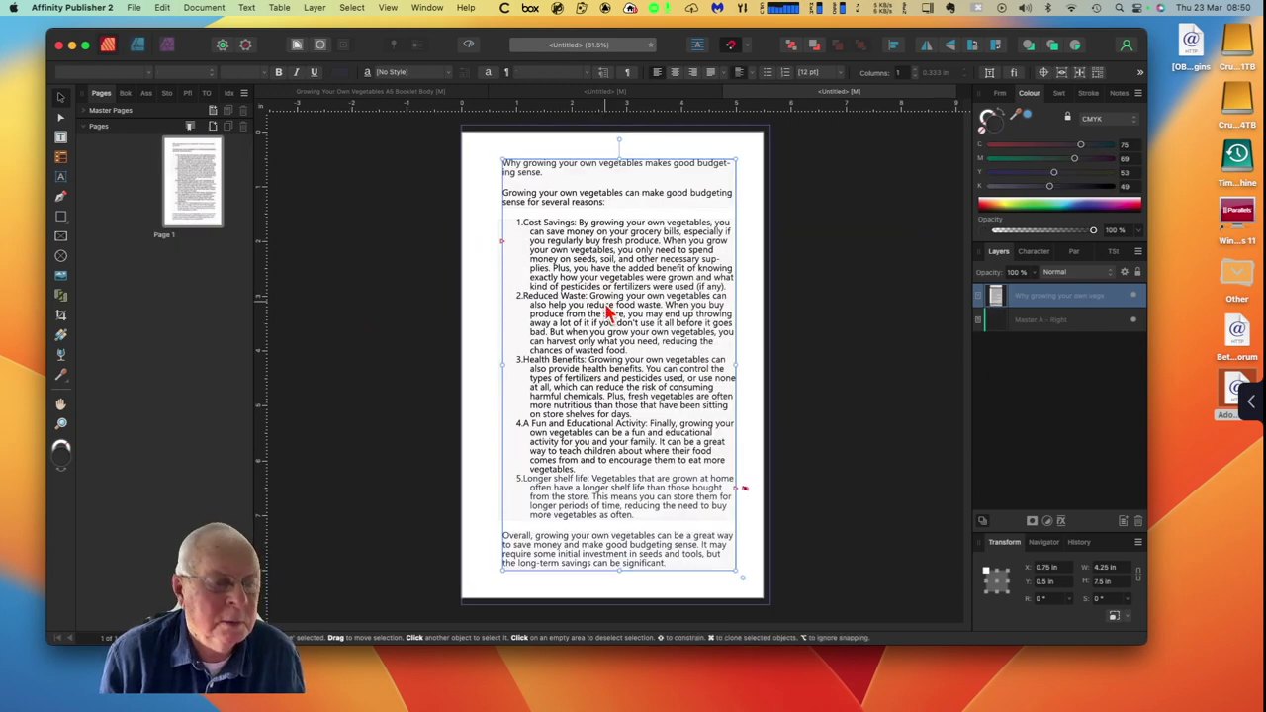
{"action": "key", "text": "ctrl+z"}
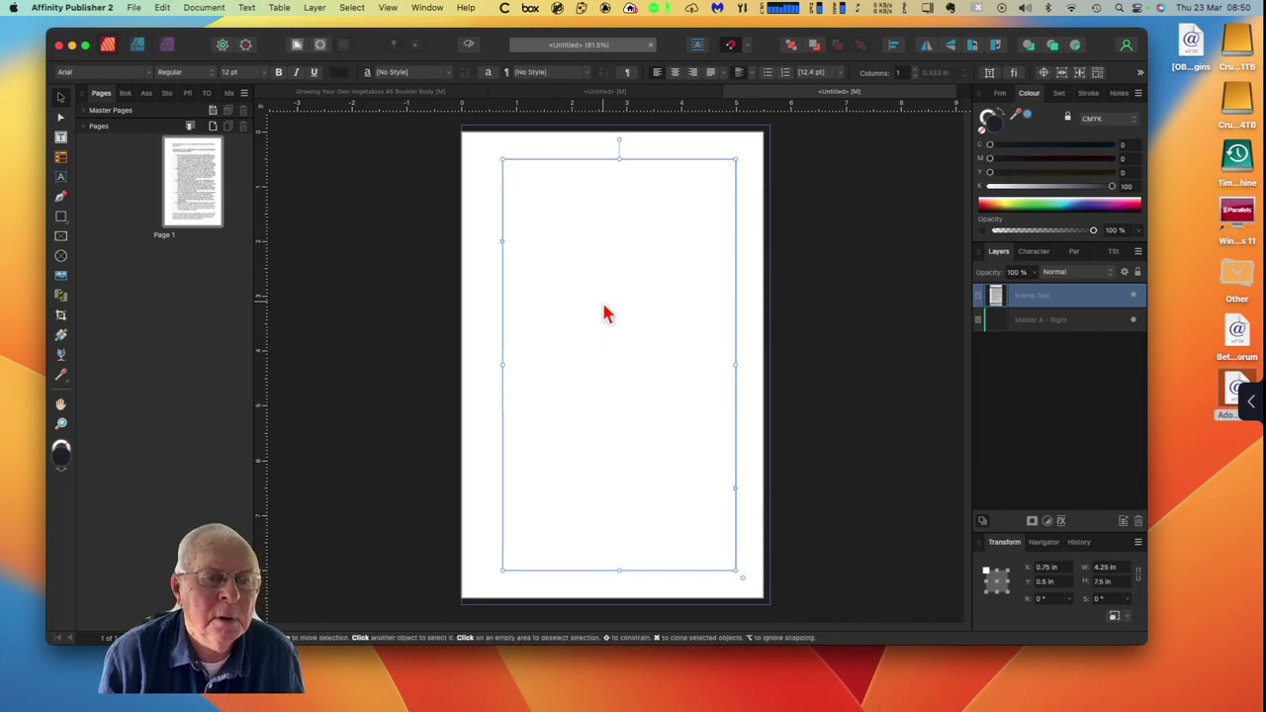
{"action": "left_click", "coordinate": [194, 190]}
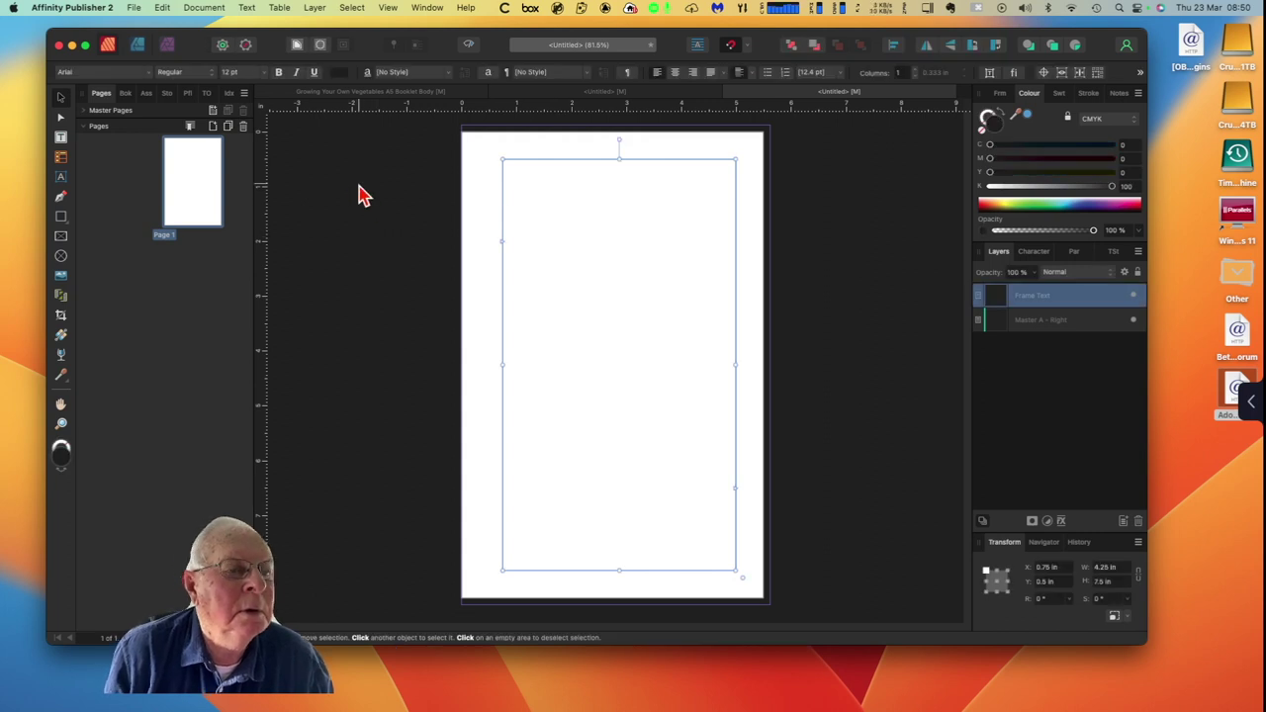
{"action": "mouse_move", "coordinate": [367, 698]}
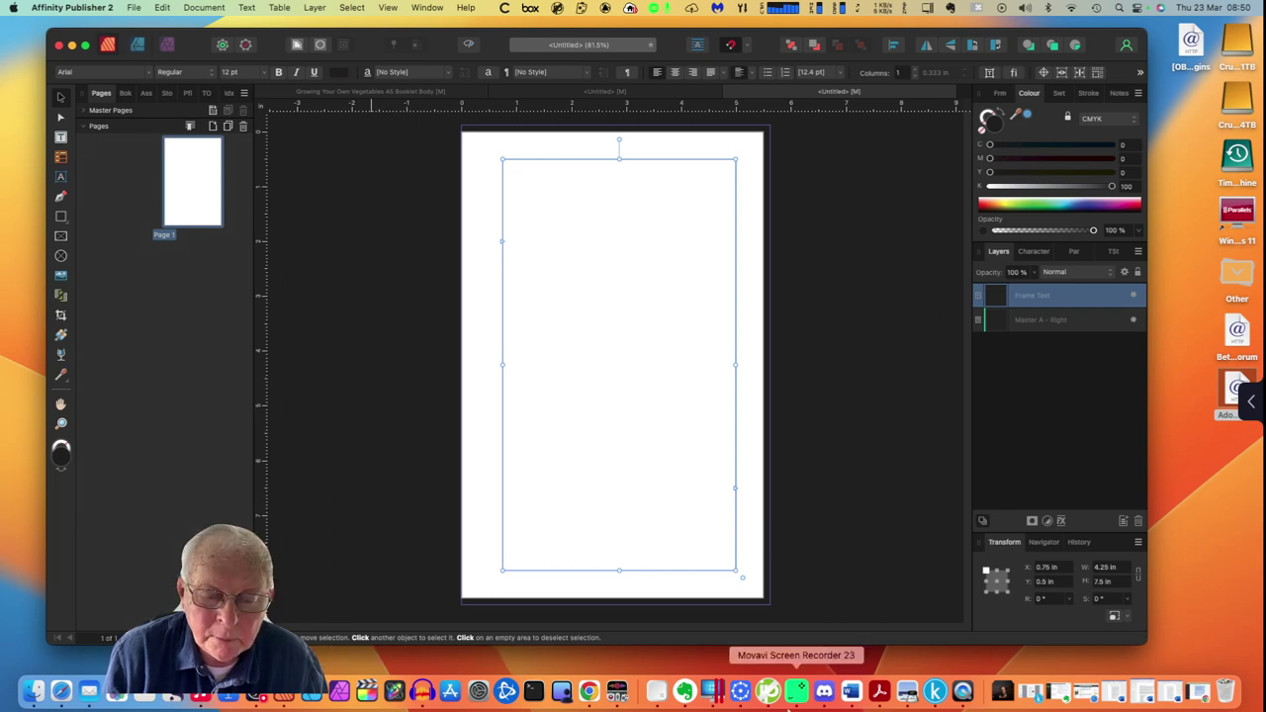
Step: Switch to Word and open the ChatGPT Generated Vegetable Texts document
{"action": "left_click", "coordinate": [851, 693]}
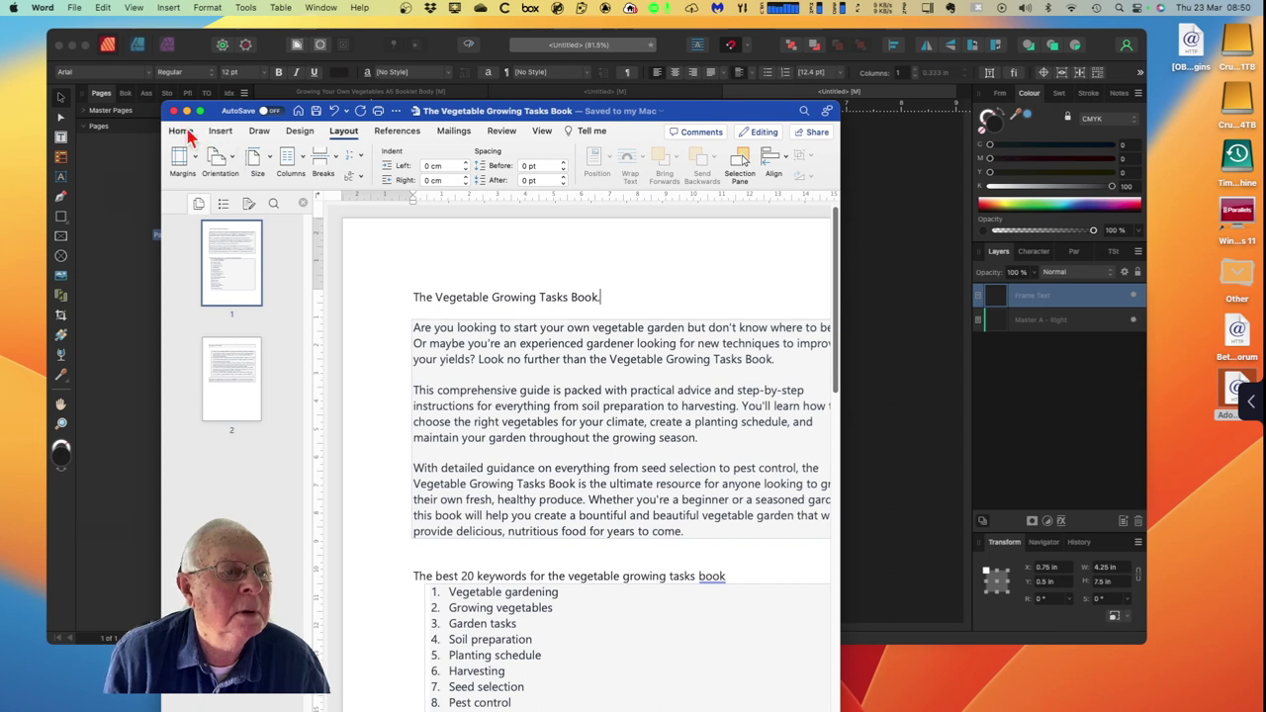
{"action": "left_click", "coordinate": [75, 8]}
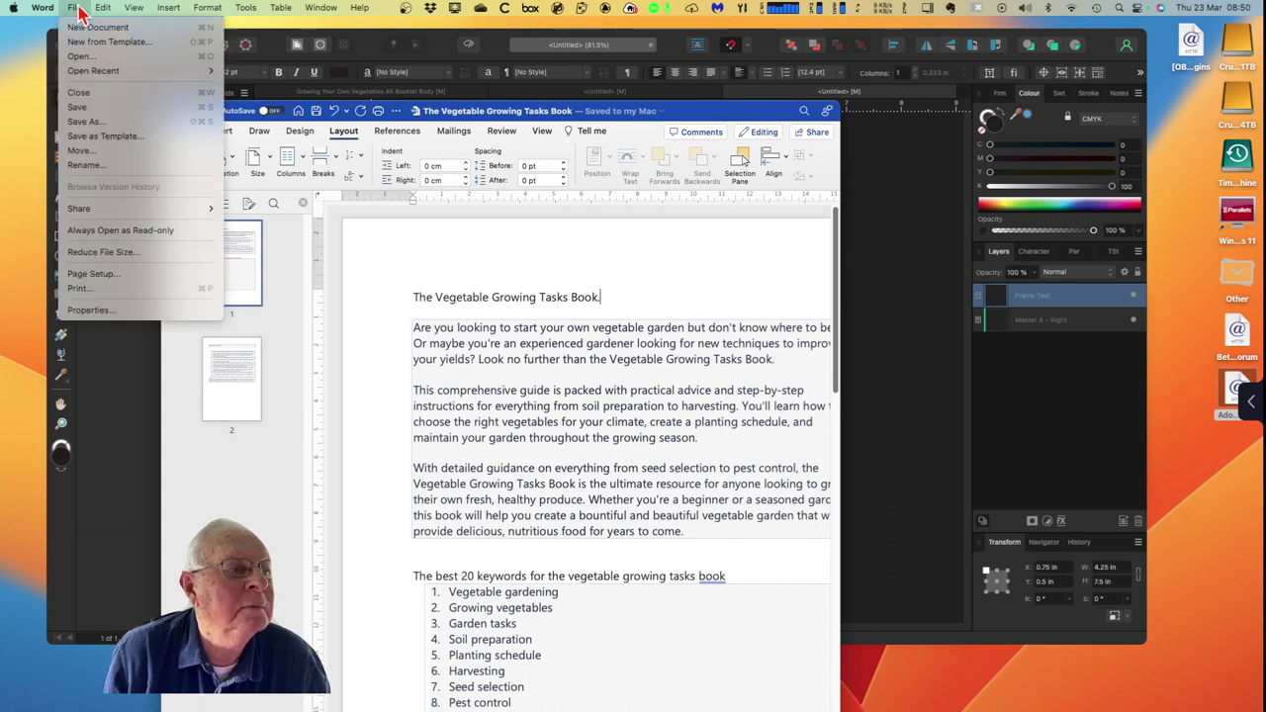
{"action": "left_click", "coordinate": [87, 57]}
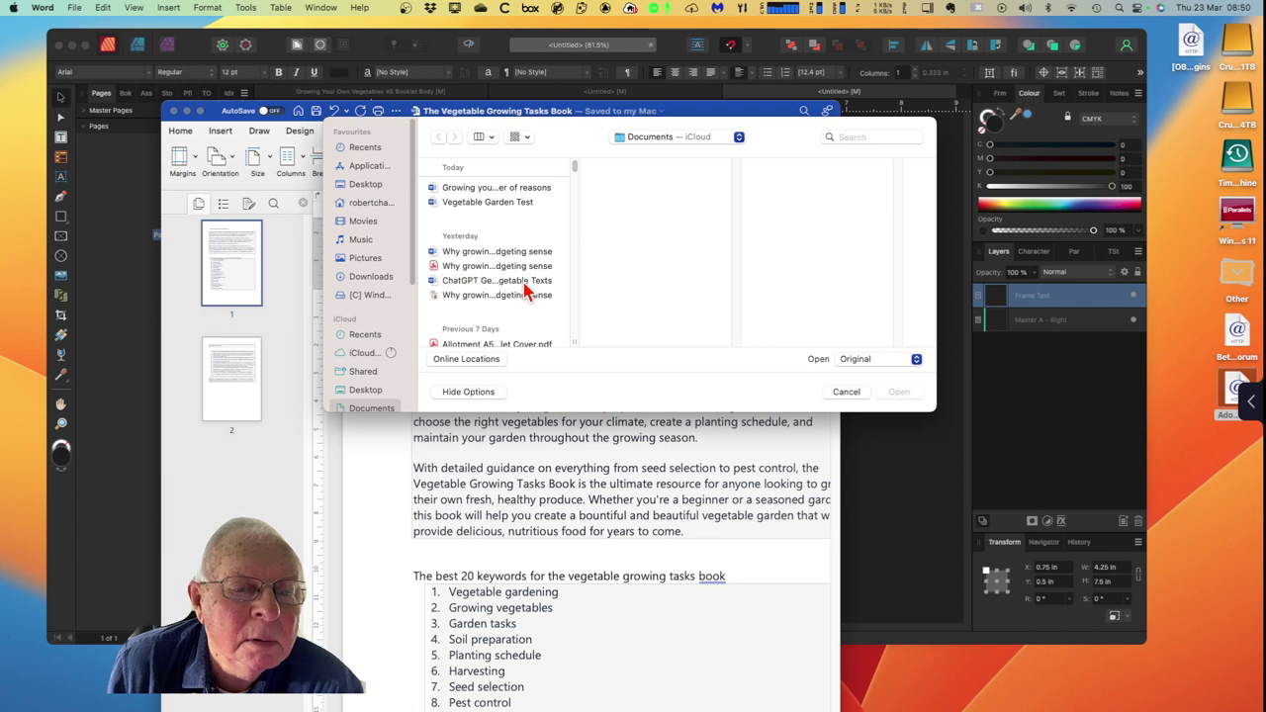
{"action": "left_click", "coordinate": [526, 285]}
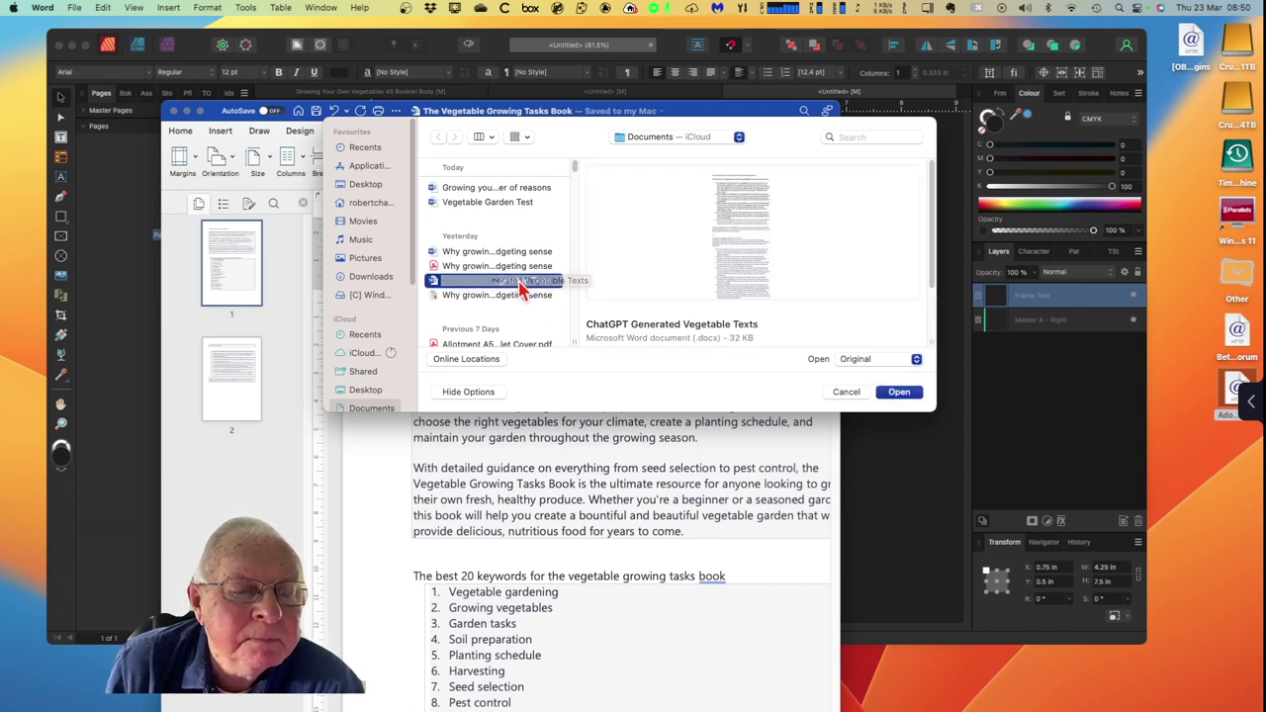
{"action": "left_click", "coordinate": [900, 393]}
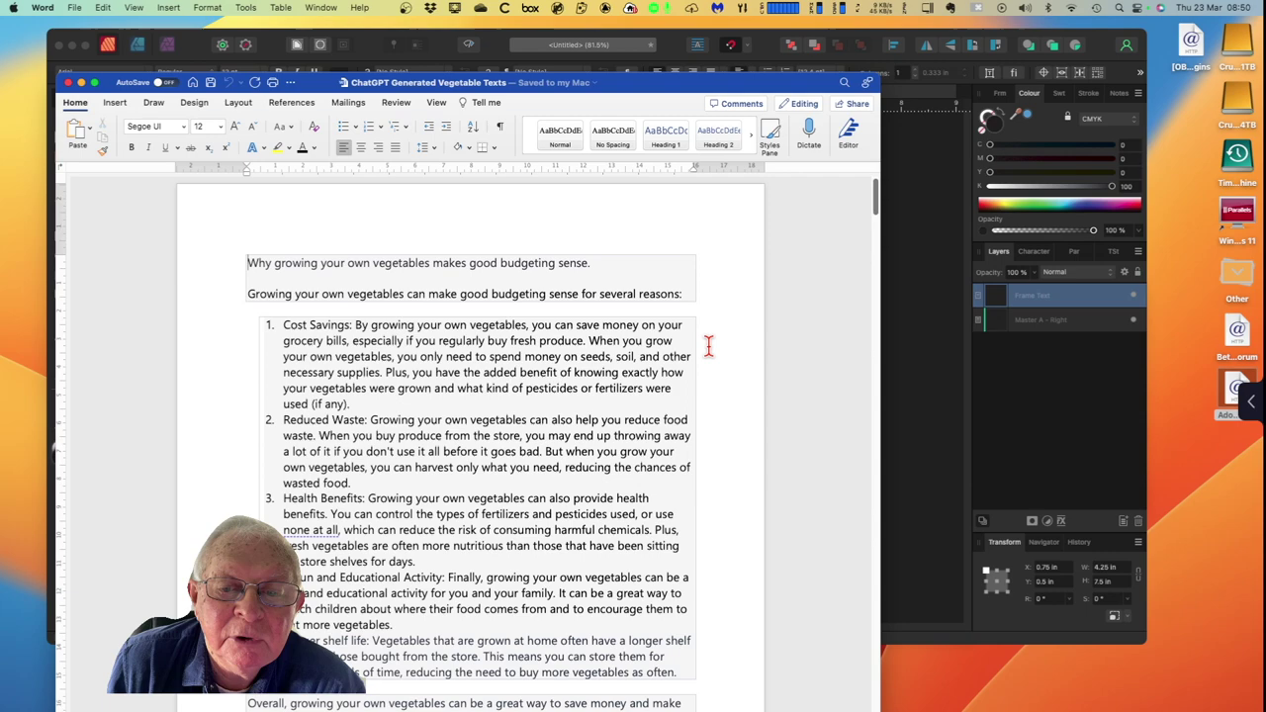
Step: Remove the background shading from all the document's text, then save it
{"action": "left_click_drag", "start_coordinate": [876, 203], "coordinate": [855, 159]}
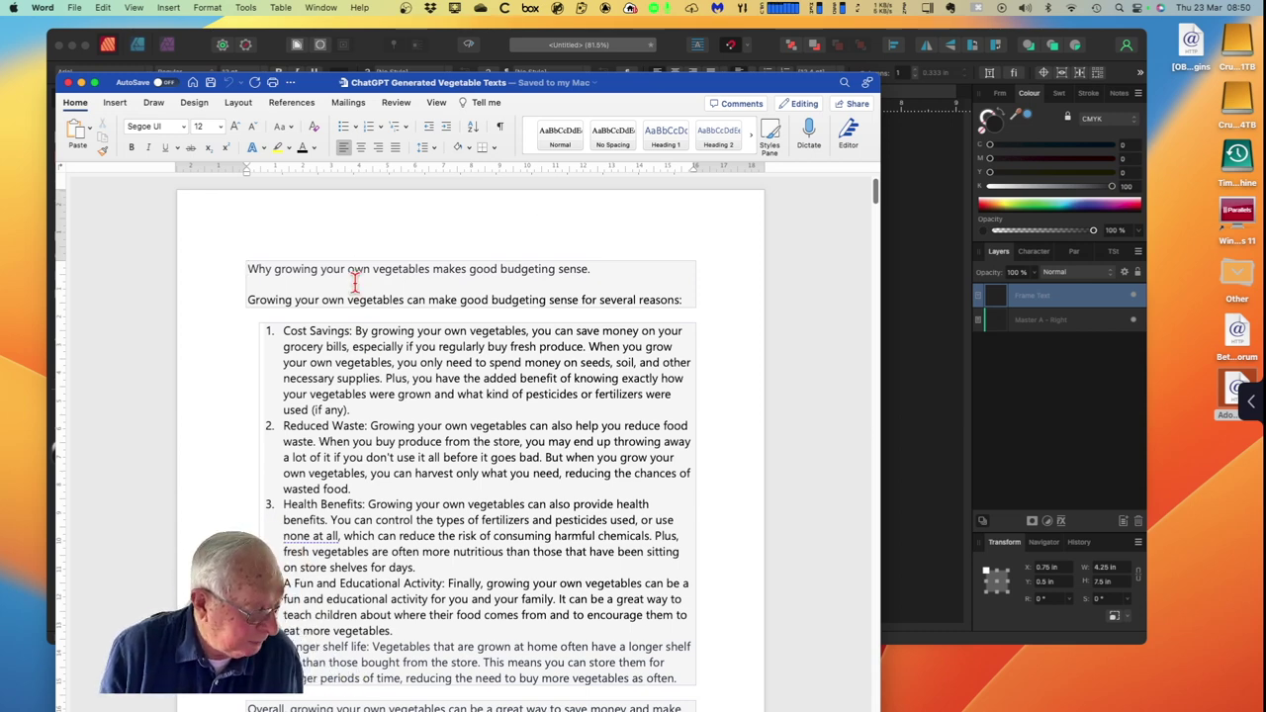
{"action": "key", "text": "super+a"}
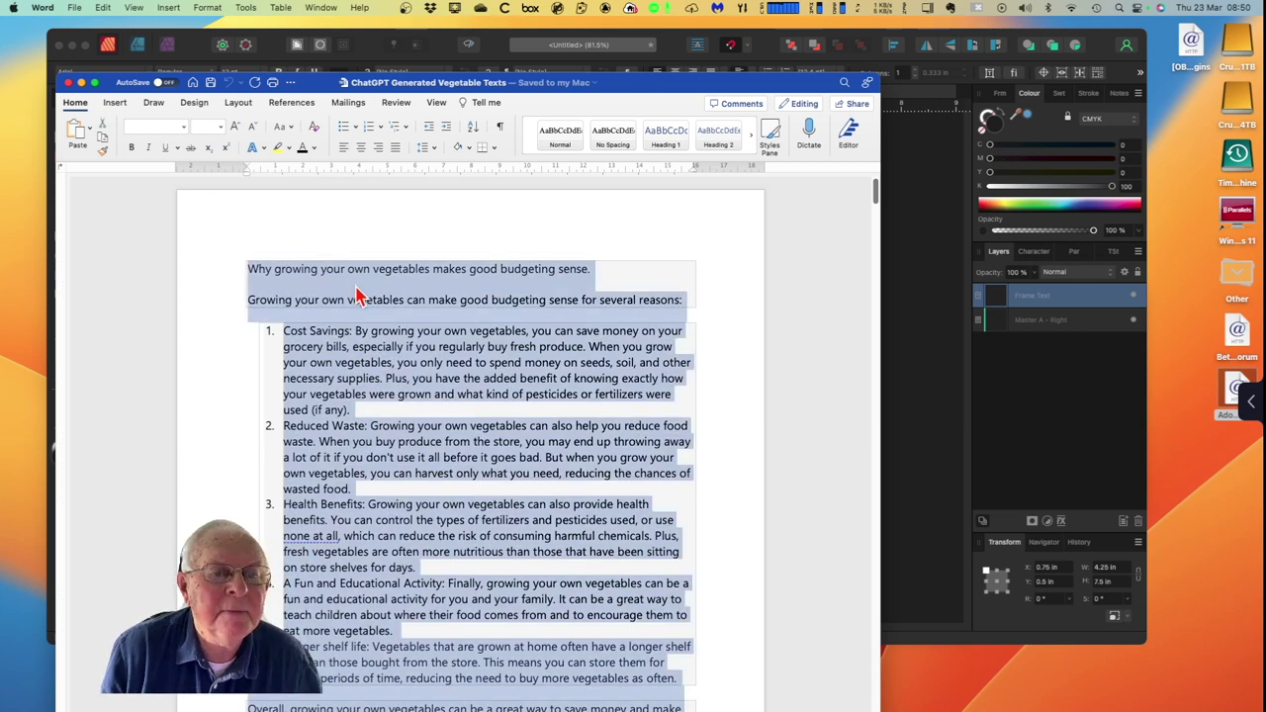
{"action": "left_click", "coordinate": [470, 147]}
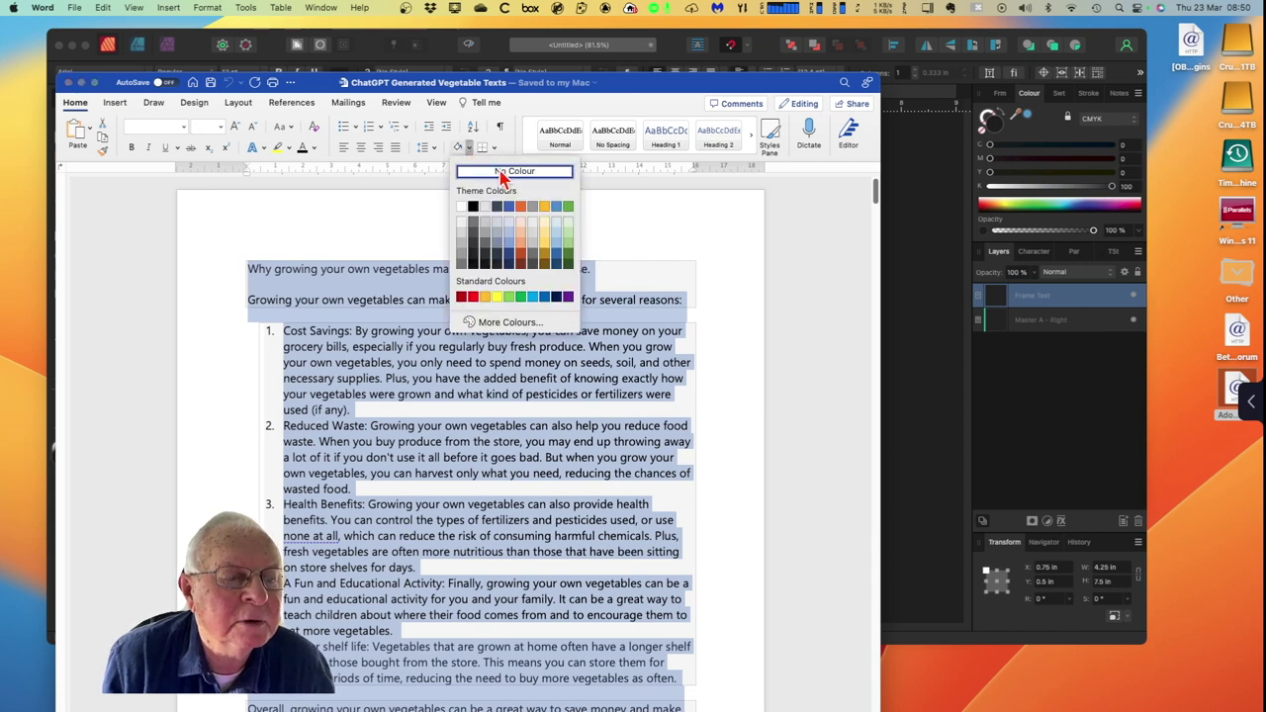
{"action": "left_click", "coordinate": [501, 172]}
{"action": "left_click", "coordinate": [708, 237]}
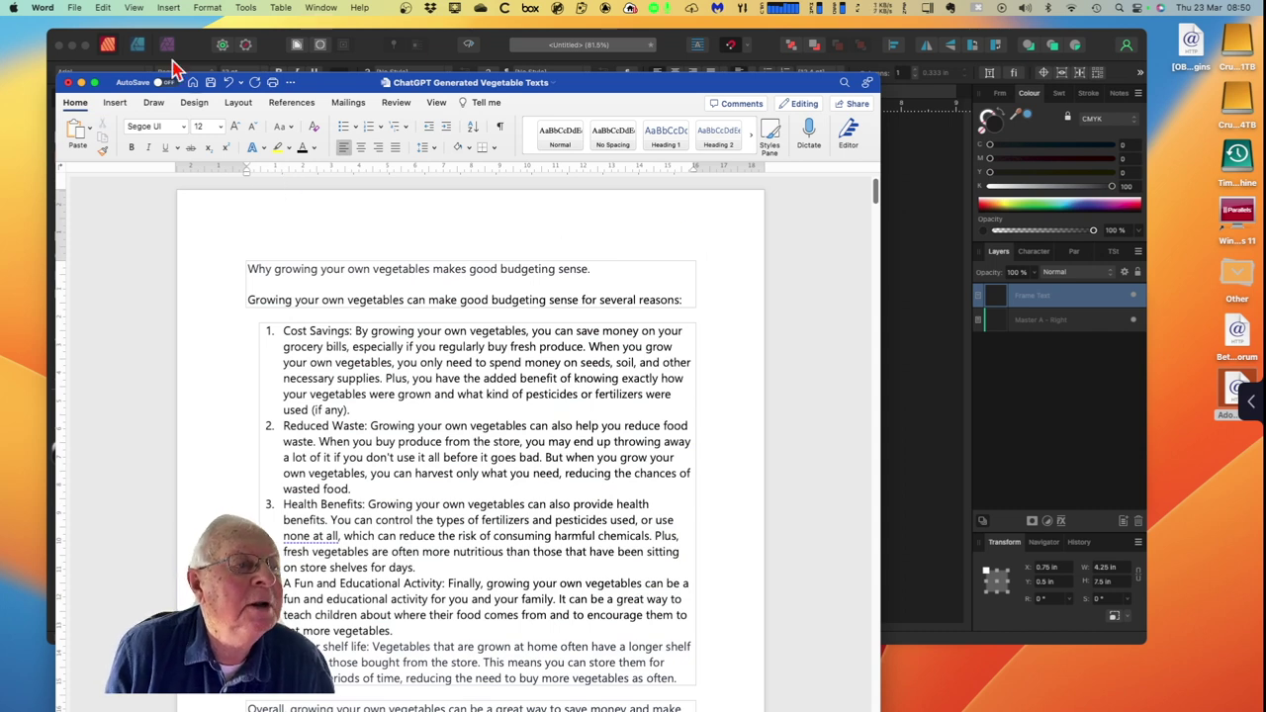
{"action": "left_click", "coordinate": [74, 10]}
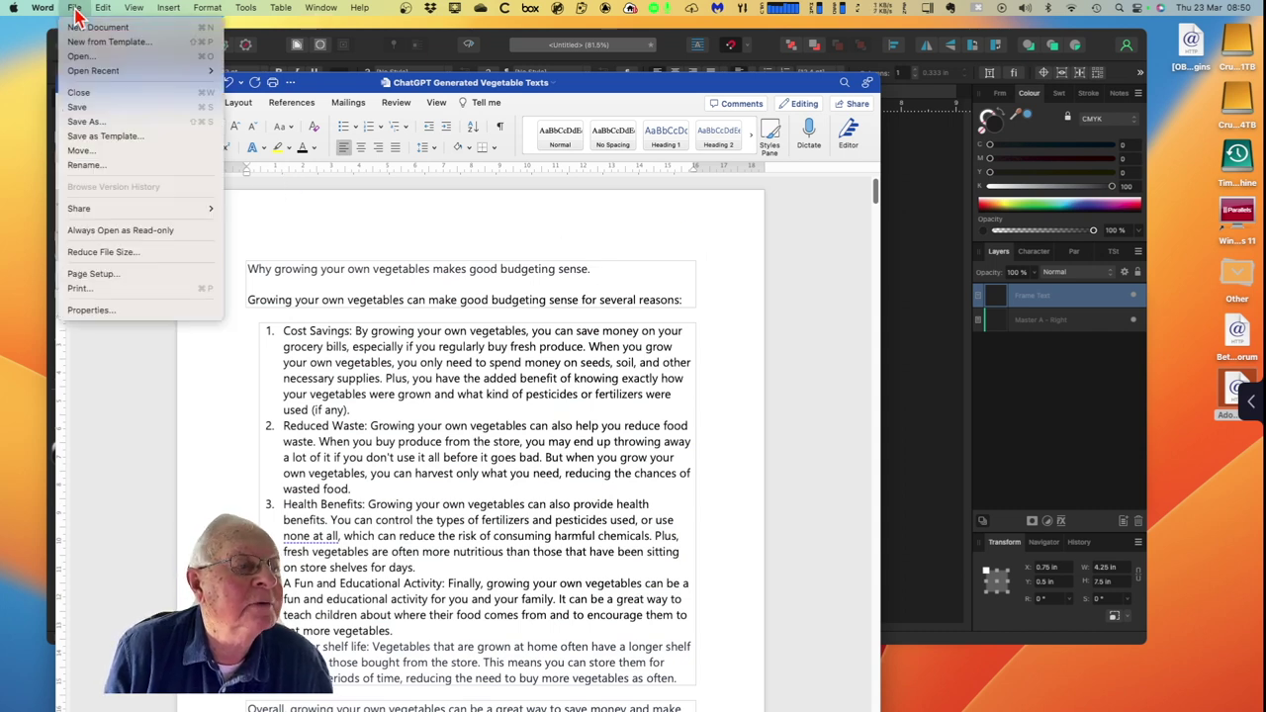
{"action": "left_click", "coordinate": [91, 111]}
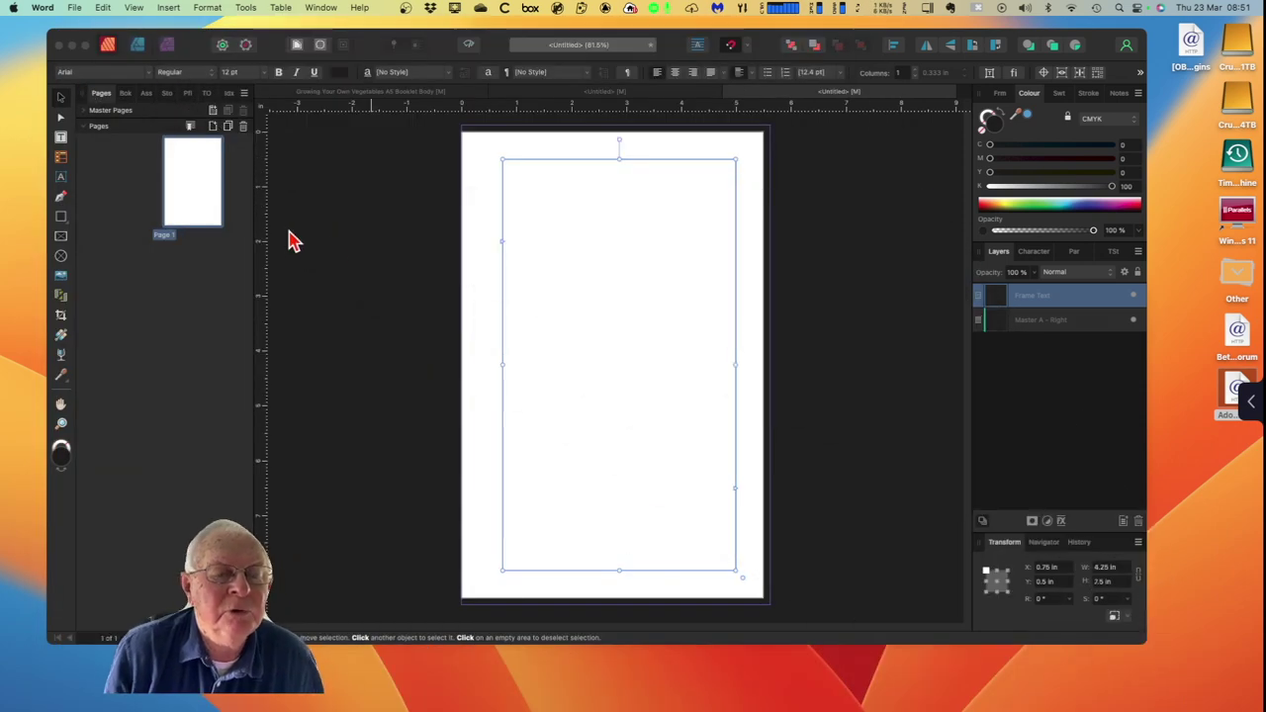
Step: With the Move tool, place ChatGPT Generated Vegetable Texts.docx into page 1's text frame
{"action": "left_click", "coordinate": [537, 281]}
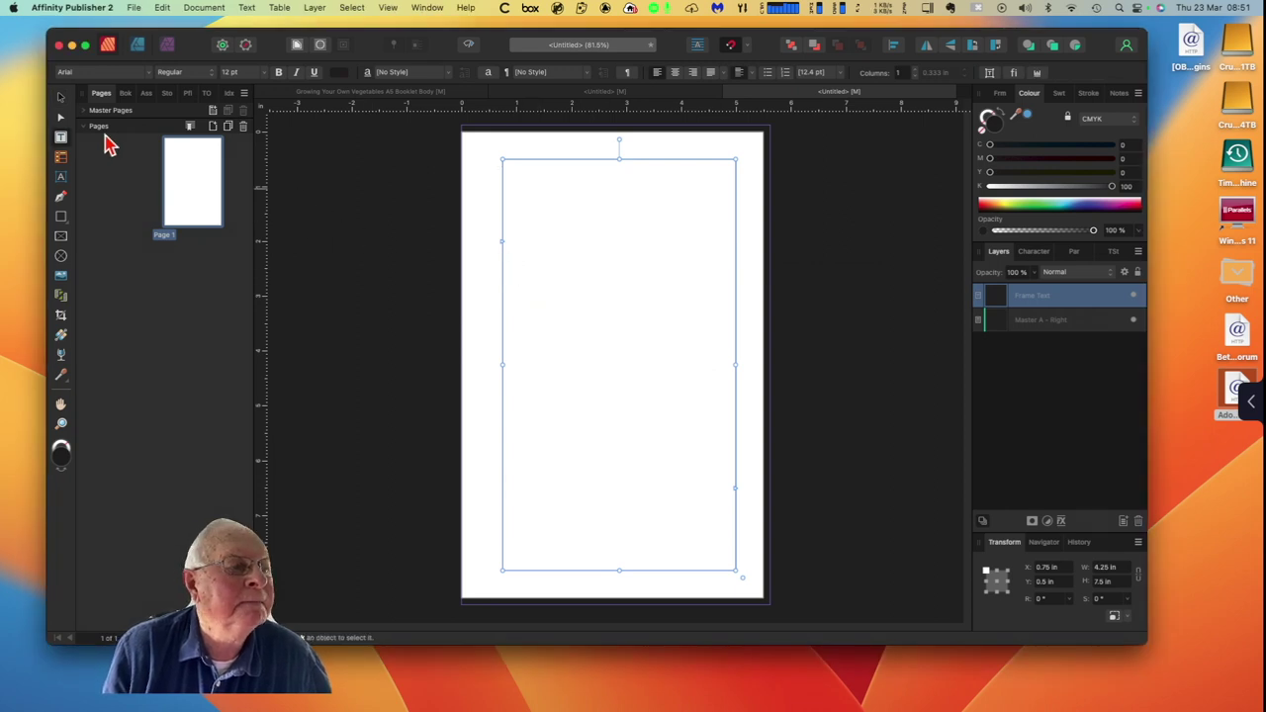
{"action": "left_click", "coordinate": [61, 99]}
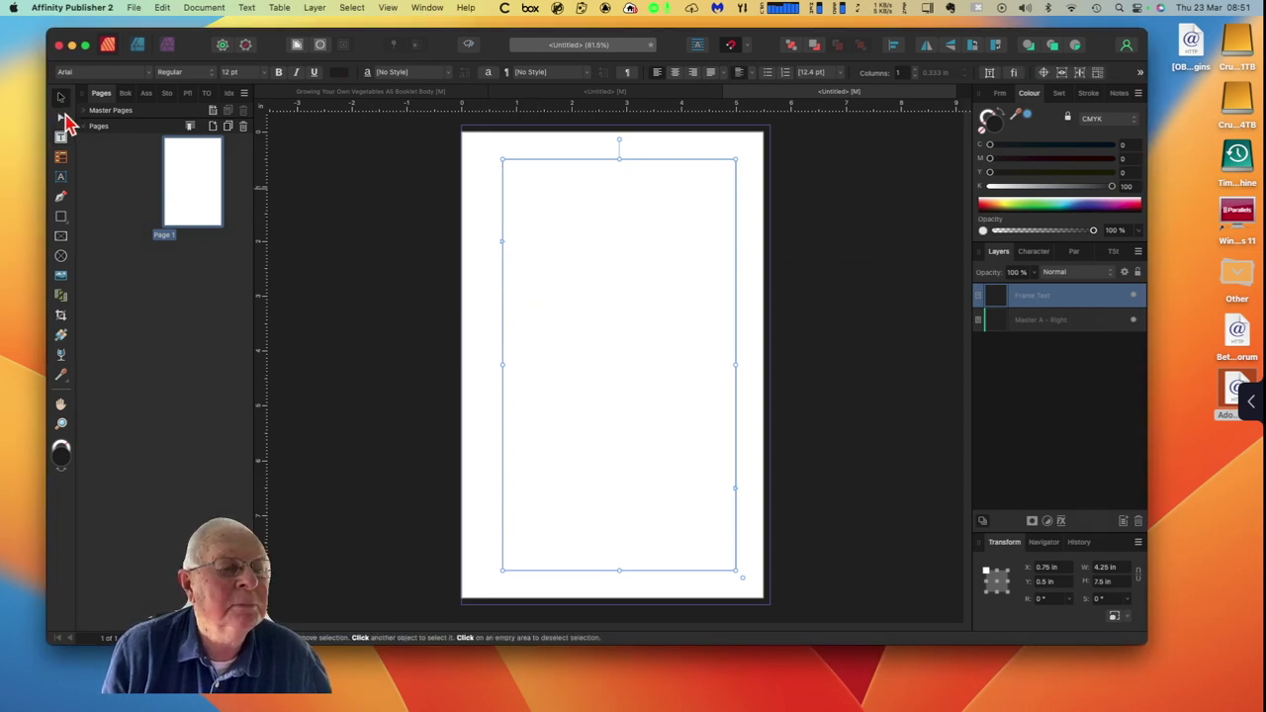
{"action": "left_click", "coordinate": [135, 10]}
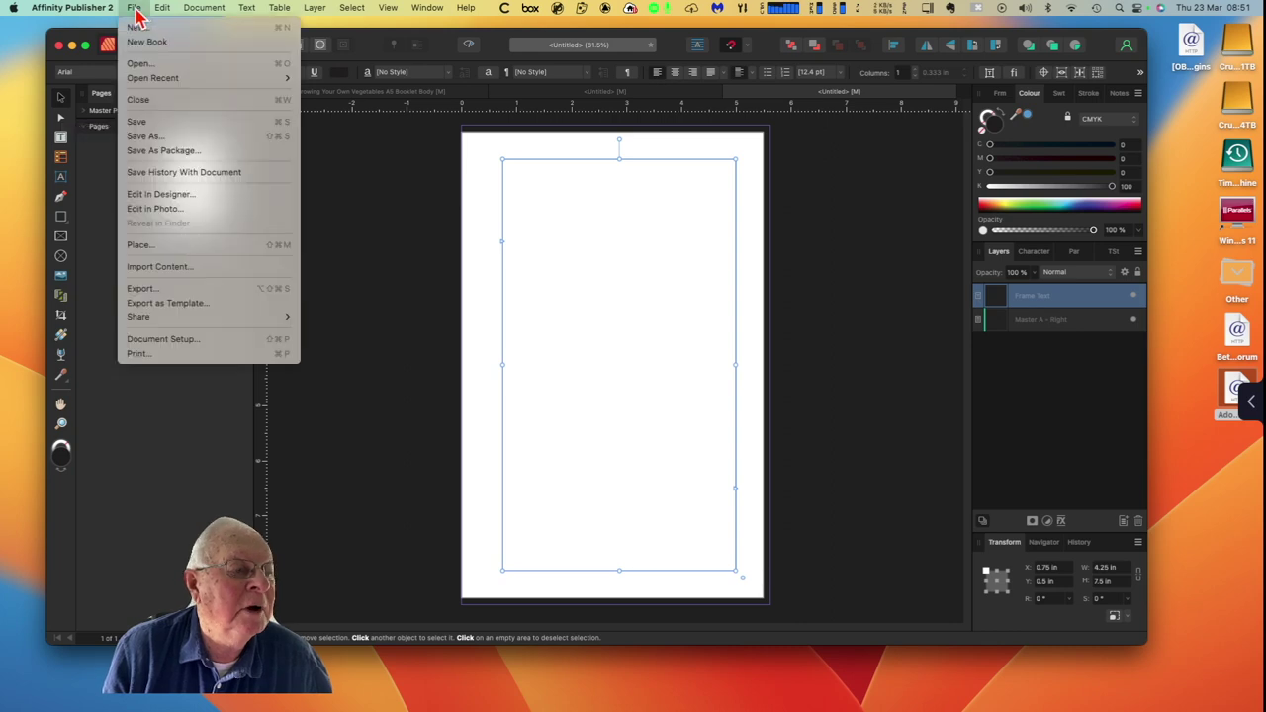
{"action": "left_click", "coordinate": [171, 247]}
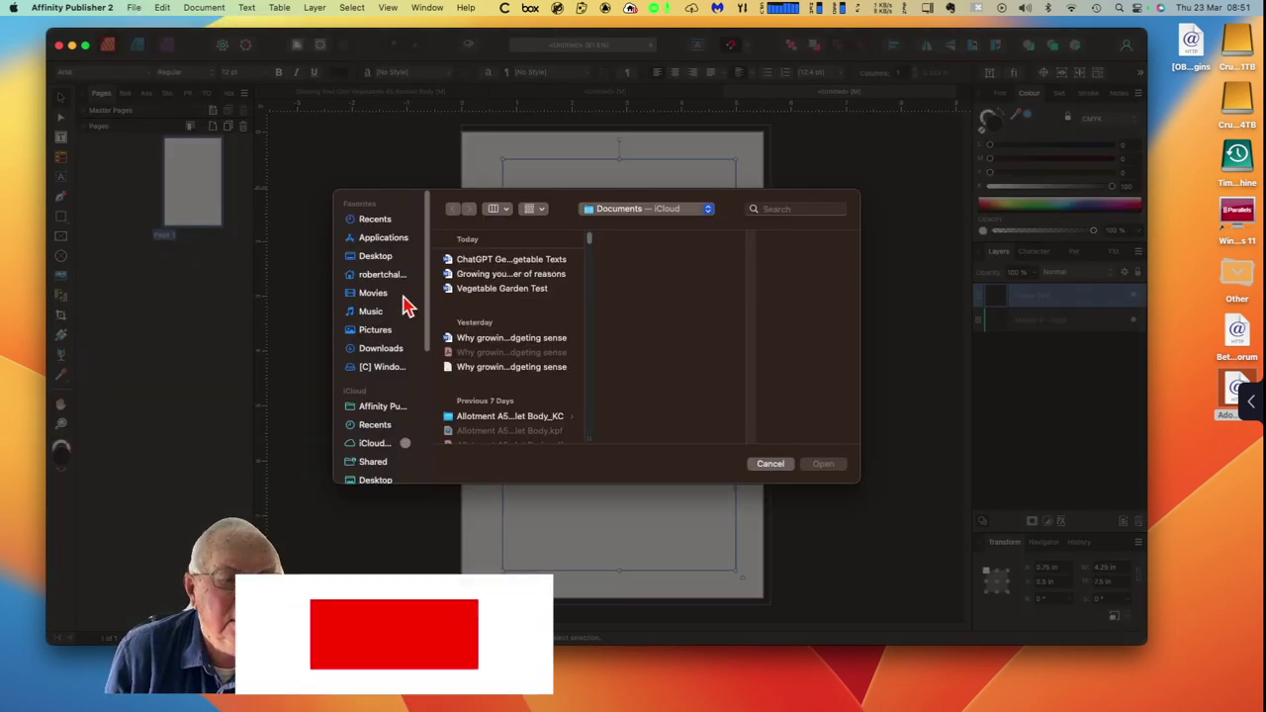
{"action": "left_click", "coordinate": [504, 287]}
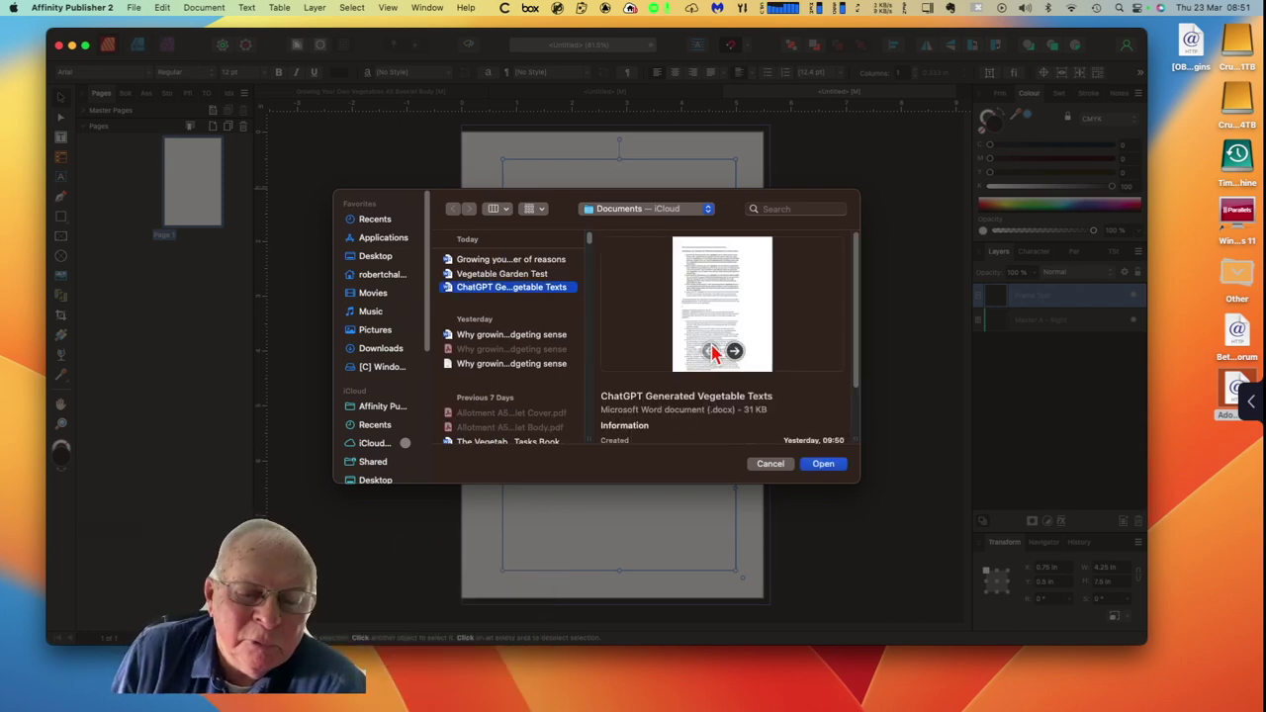
{"action": "left_click", "coordinate": [826, 465]}
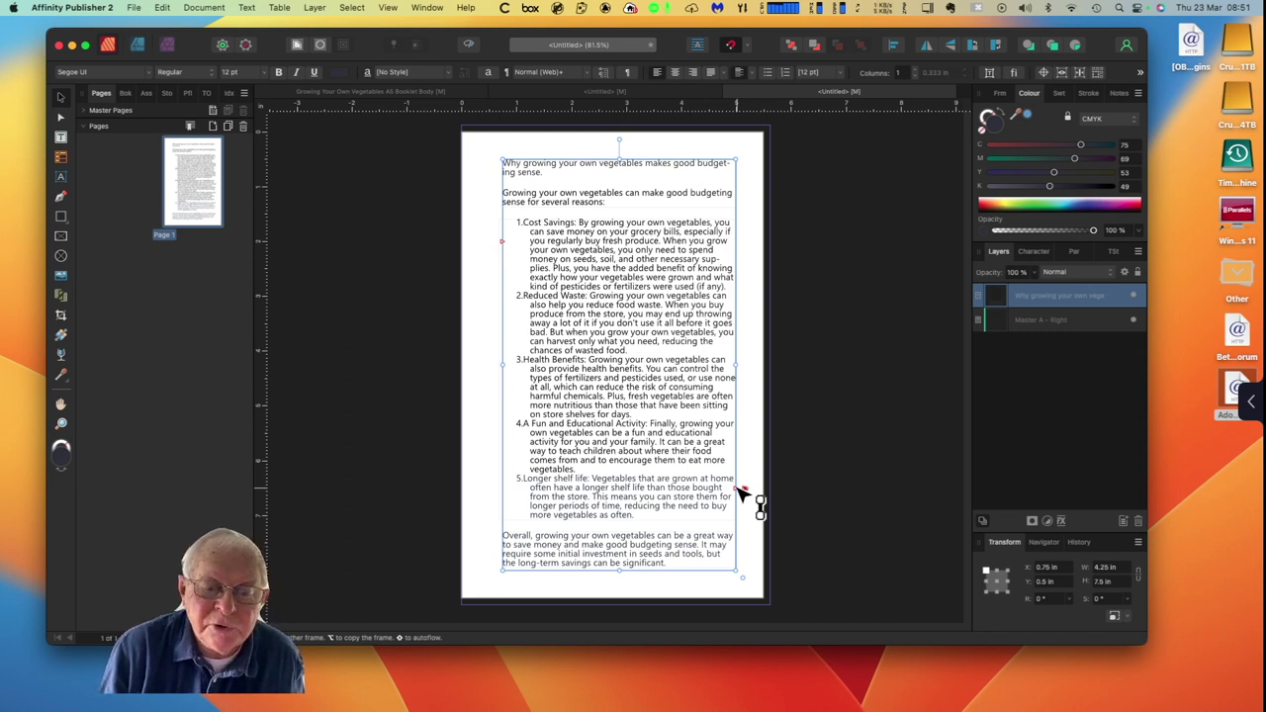
Step: Autoflow the article onto linked pages through spread 20,21, then jump back to Page 1
{"action": "left_click", "coordinate": [739, 489], "text": "shift"}
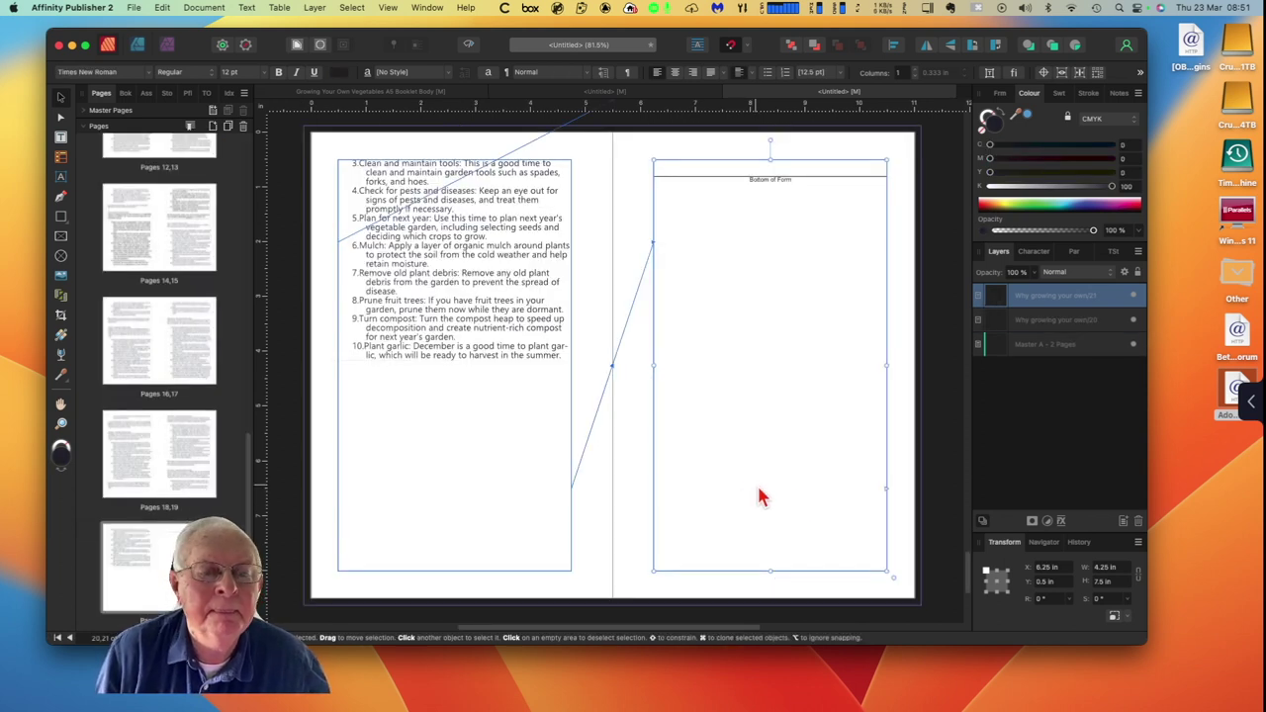
{"action": "scroll", "coordinate": [170, 507], "scroll_direction": "up", "scroll_amount": 15}
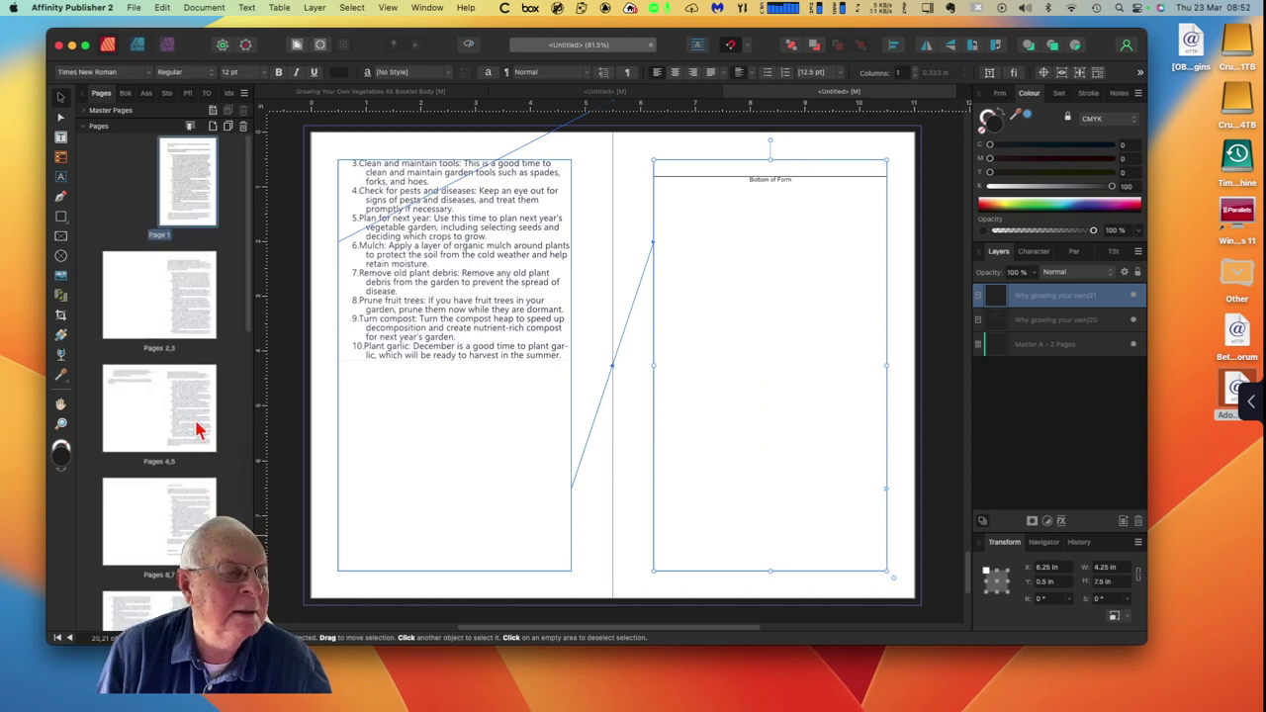
{"action": "double_click", "coordinate": [188, 191]}
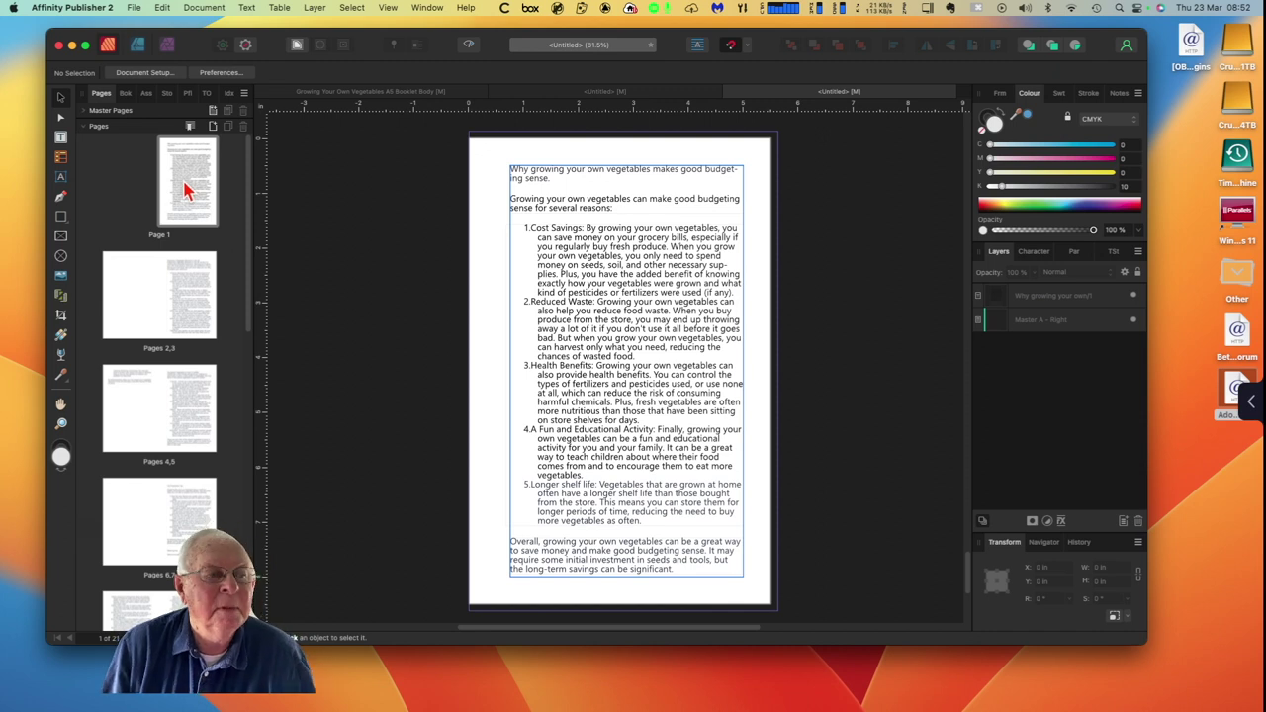
{"action": "left_click", "coordinate": [148, 114]}
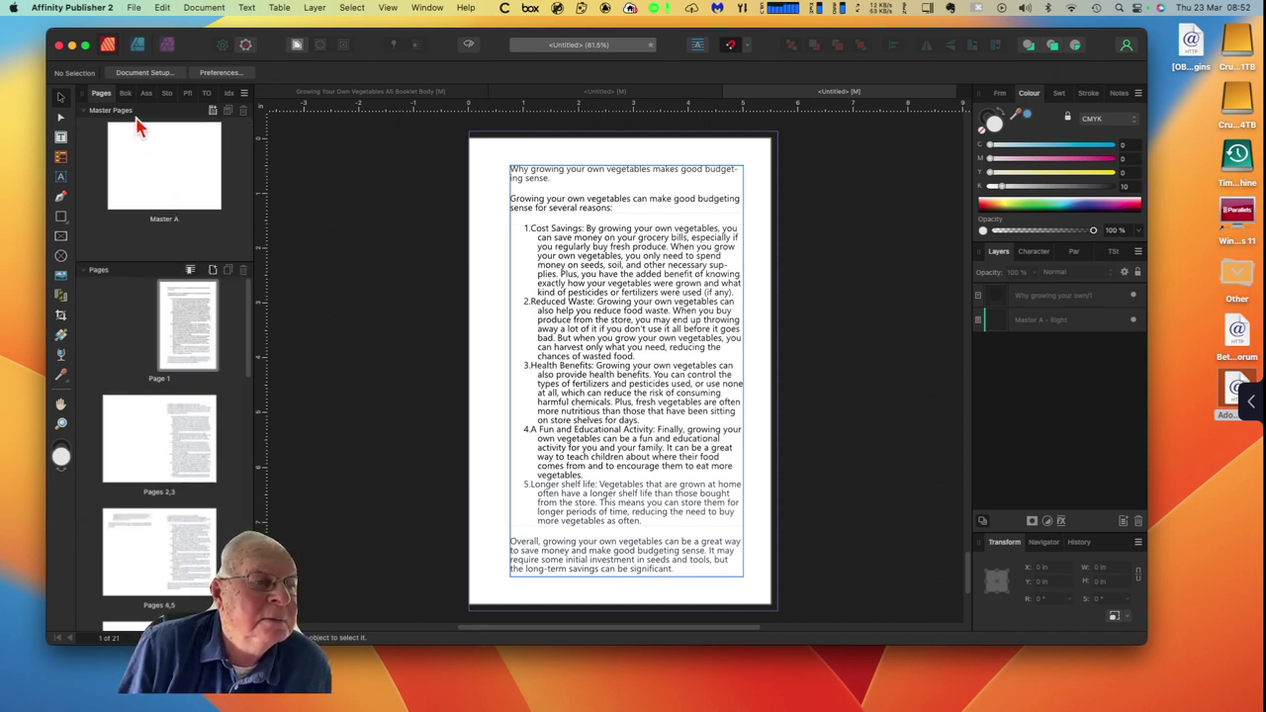
{"action": "left_click", "coordinate": [127, 115]}
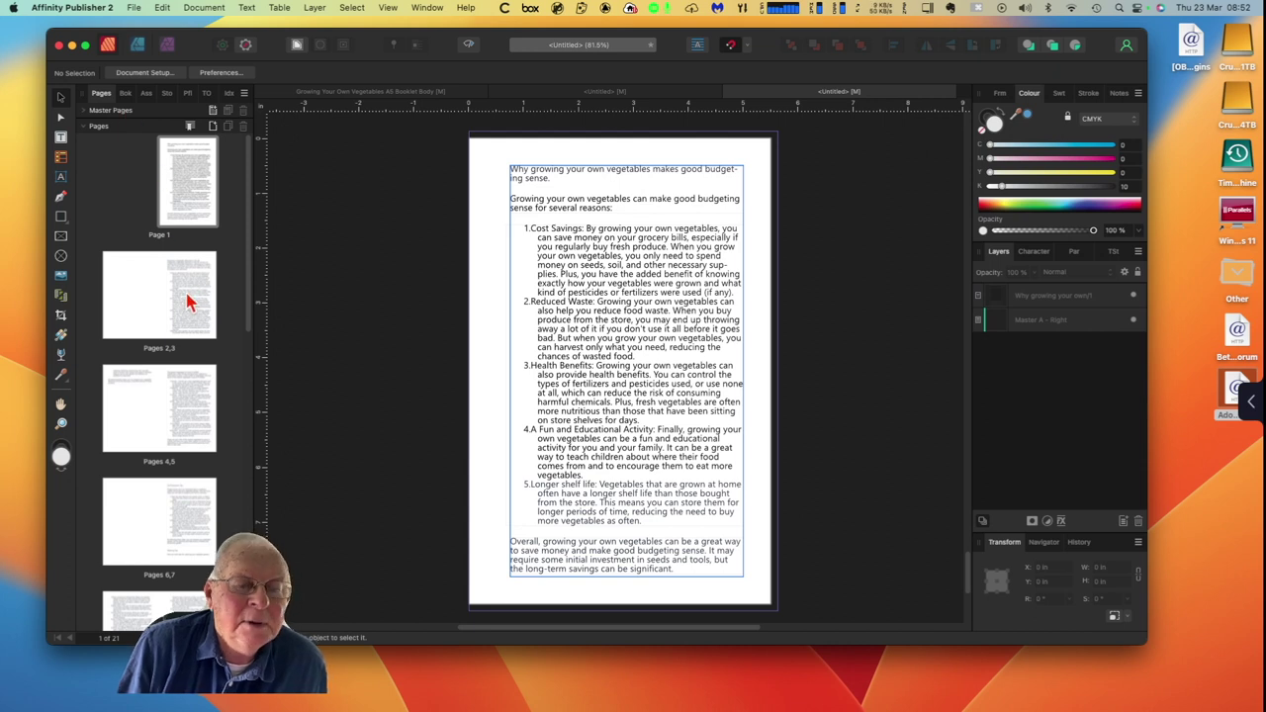
{"action": "mouse_move", "coordinate": [186, 302]}
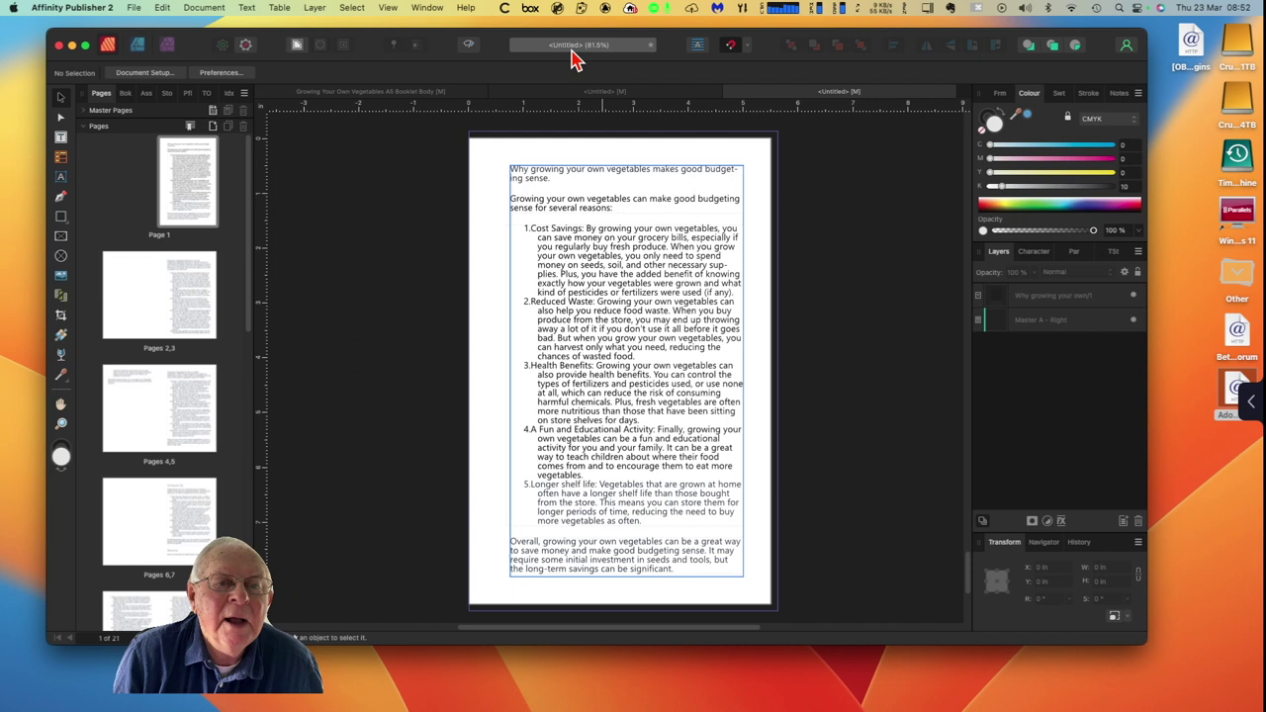
Step: Select the opening heading text in page 1's frame
{"action": "left_click", "coordinate": [572, 185]}
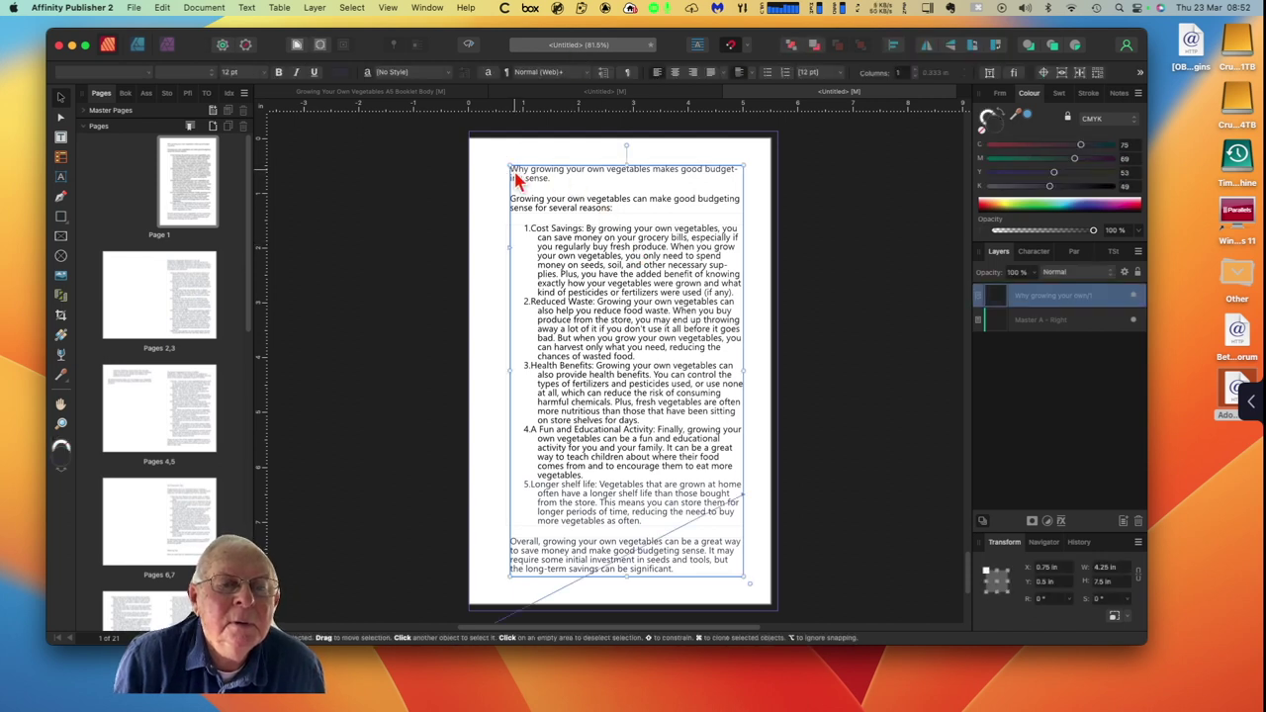
{"action": "double_click", "coordinate": [519, 170]}
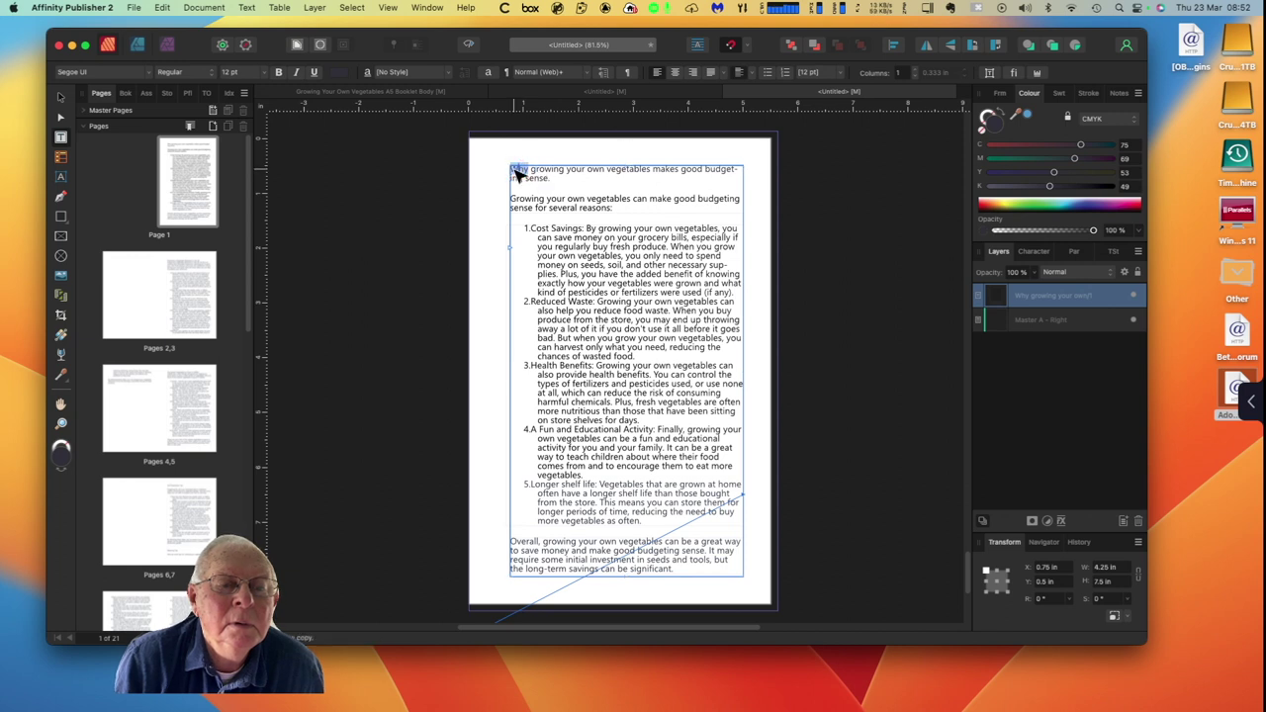
{"action": "left_click_drag", "start_coordinate": [512, 169], "coordinate": [560, 182]}
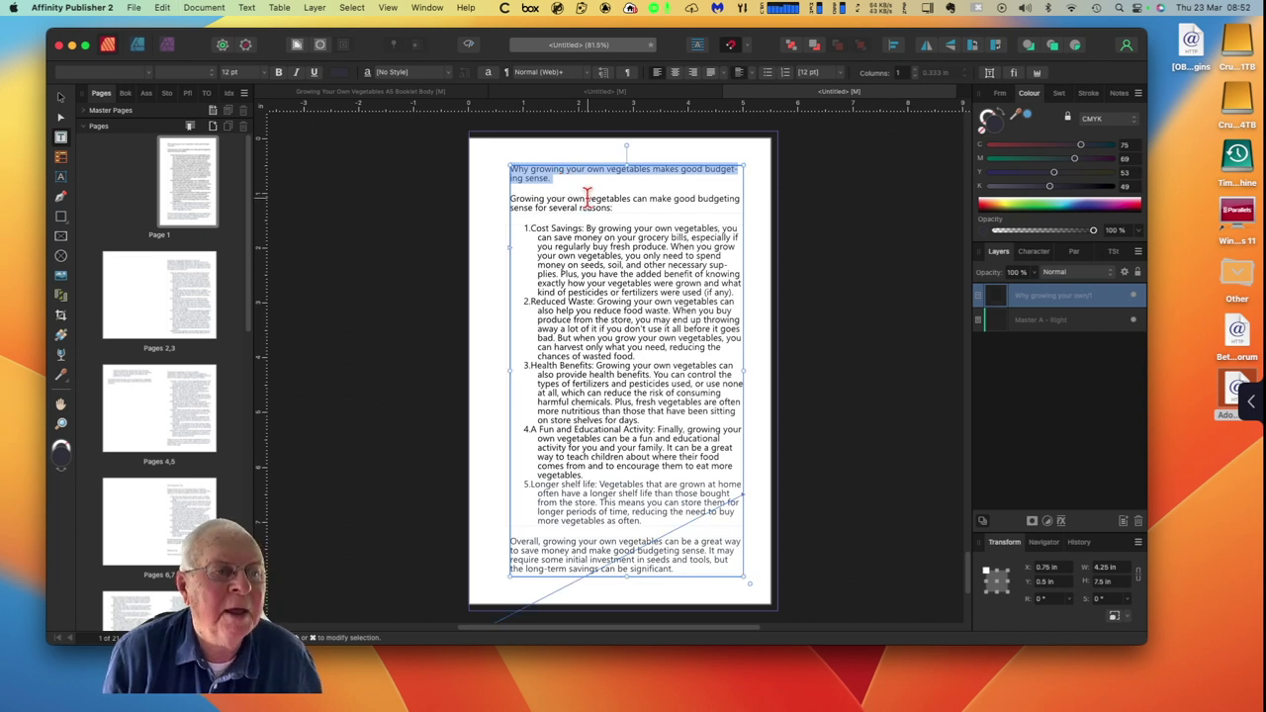
Step: Save As 'Why growing your own vegetables makes good budgeting sense' in the Affinity Publisher folder
{"action": "left_click", "coordinate": [136, 12]}
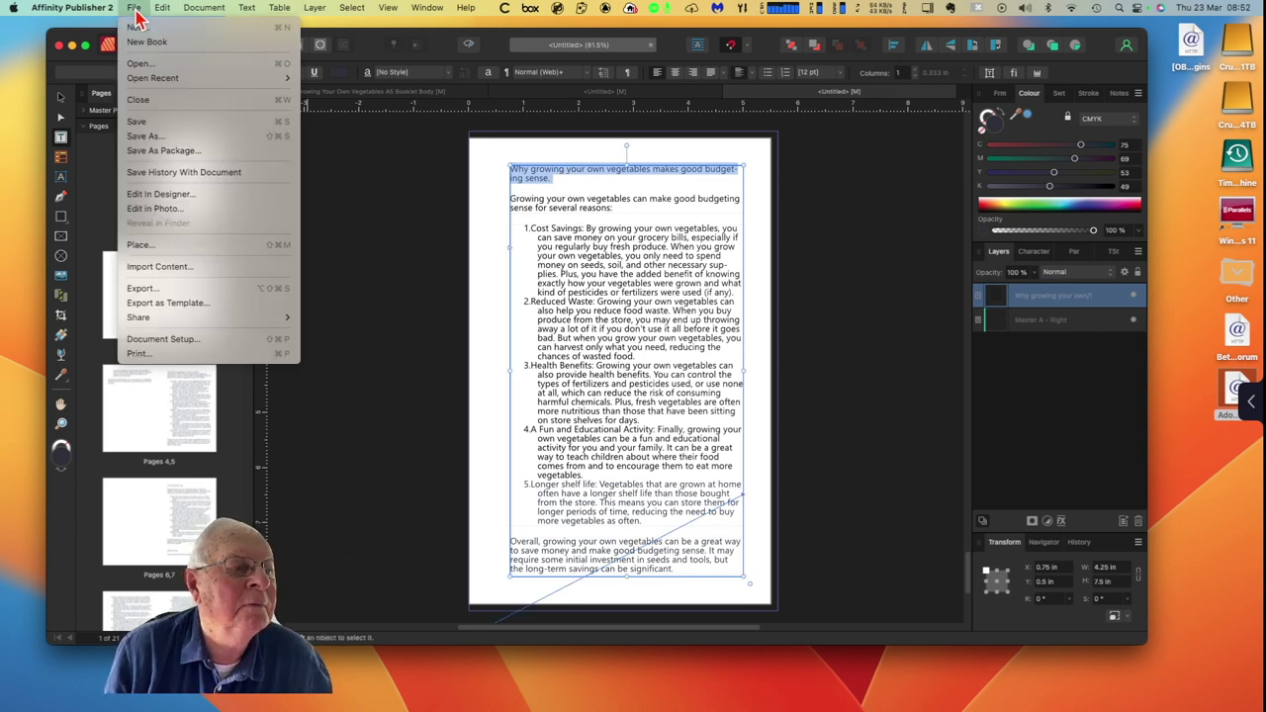
{"action": "left_click", "coordinate": [158, 140]}
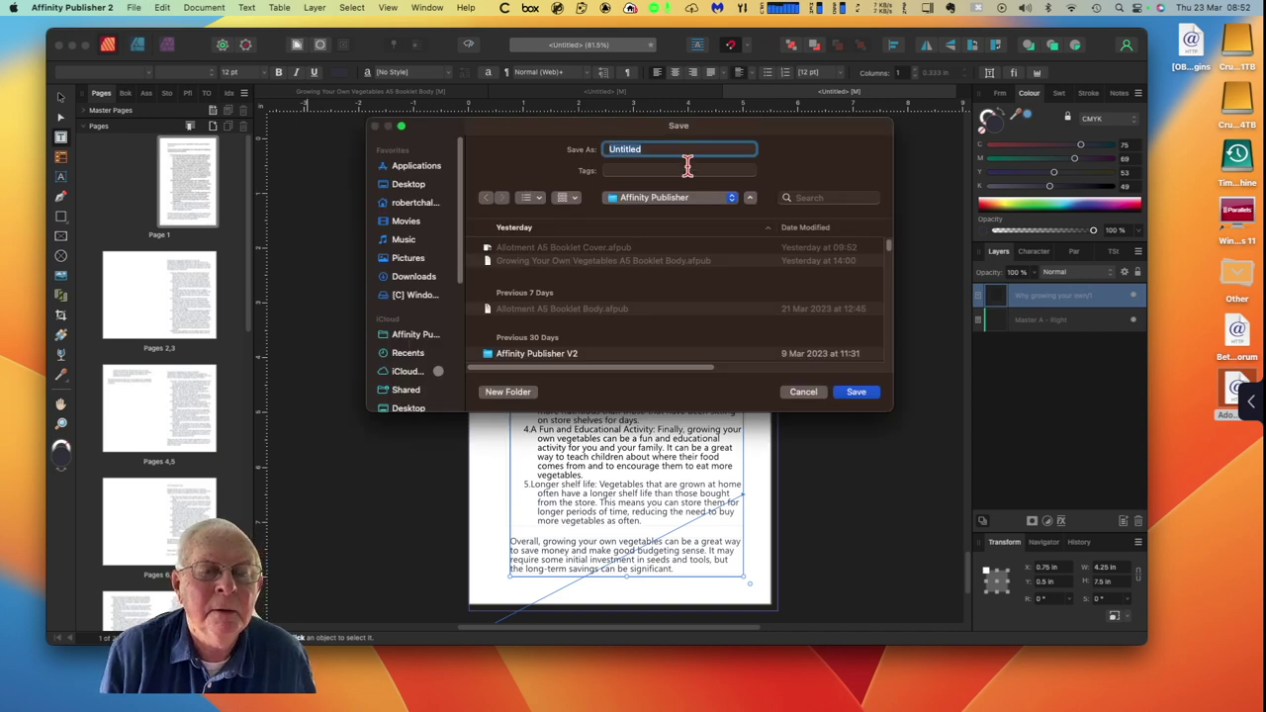
{"action": "key", "text": "super+v"}
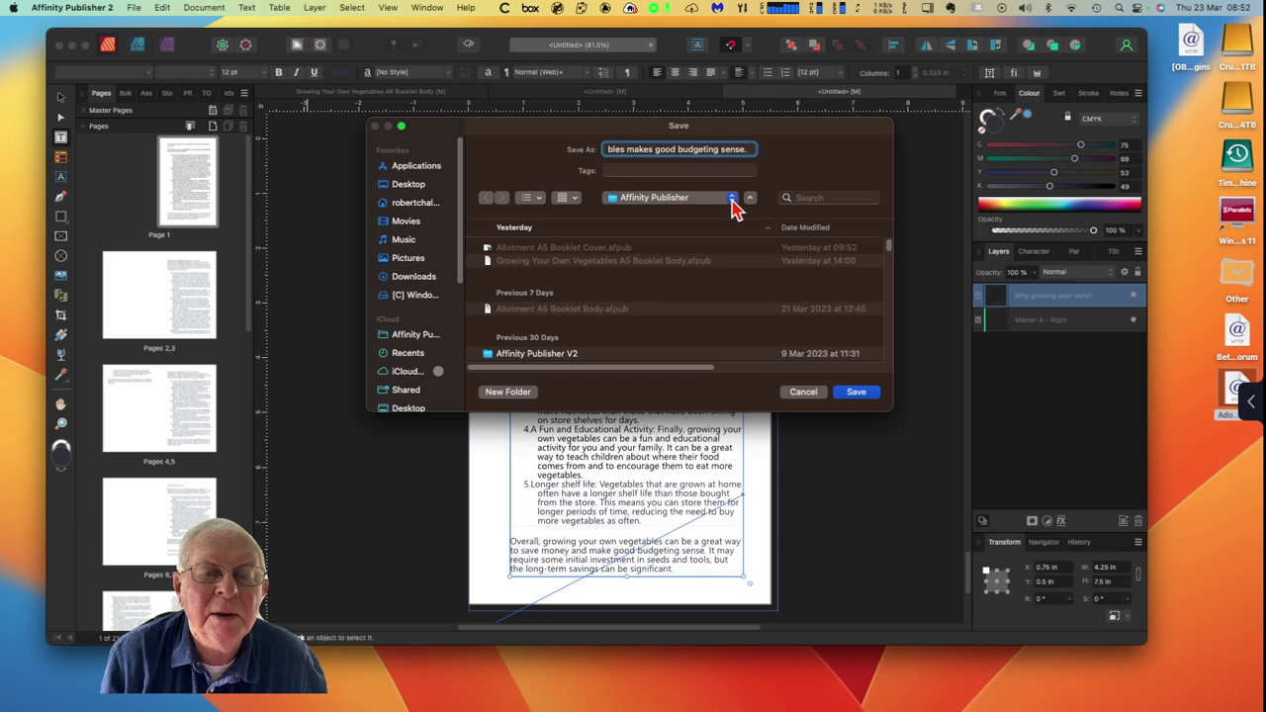
{"action": "left_click", "coordinate": [733, 201]}
{"action": "left_click", "coordinate": [732, 201]}
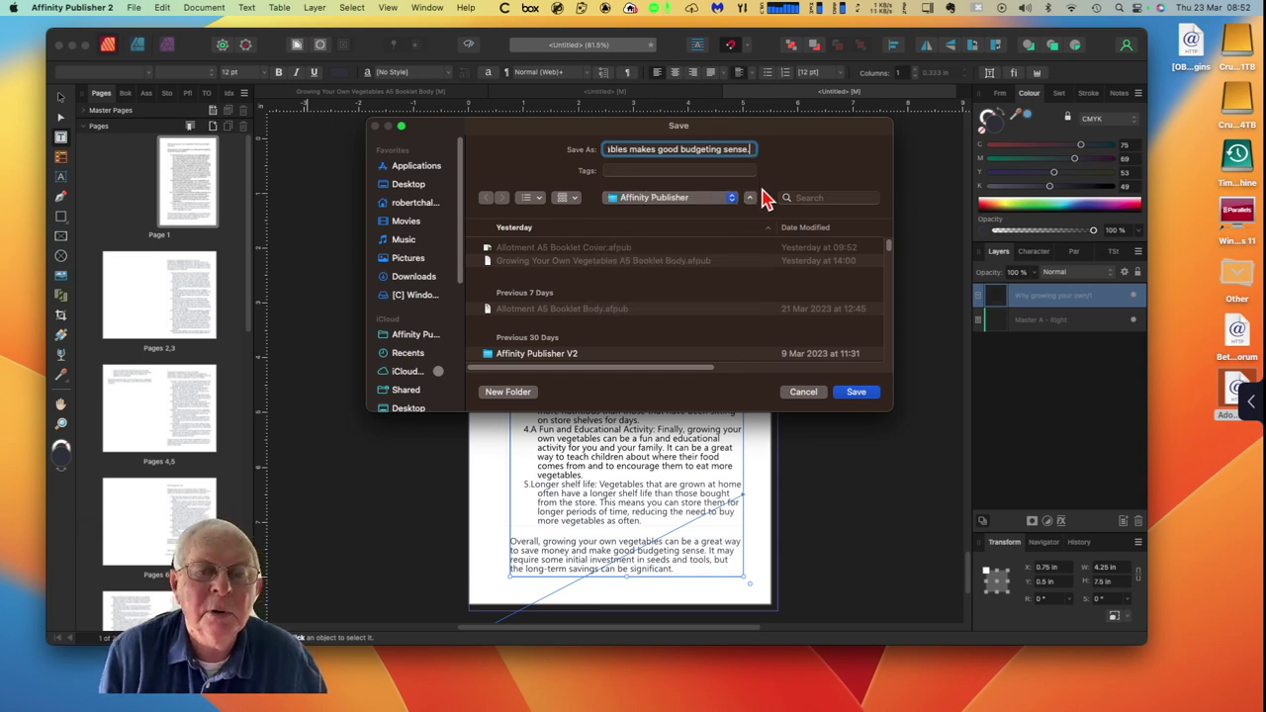
{"action": "key", "text": "BackSpace"}
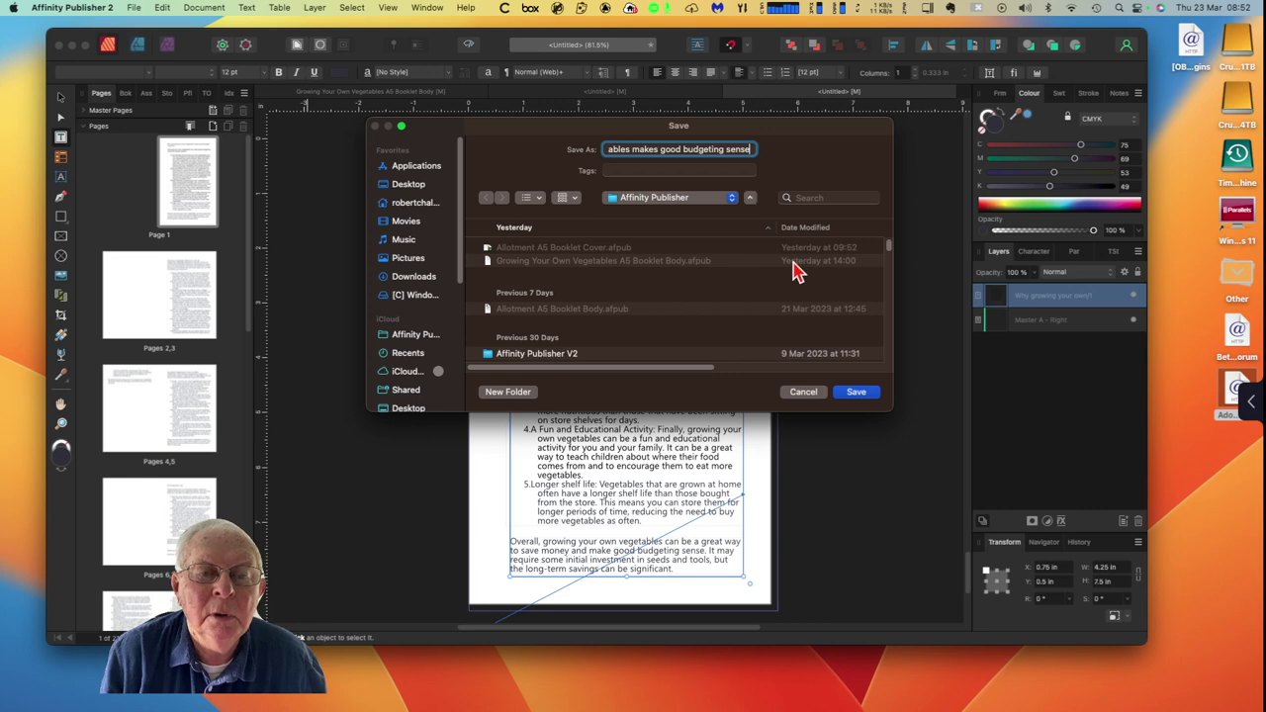
{"action": "left_click", "coordinate": [859, 394]}
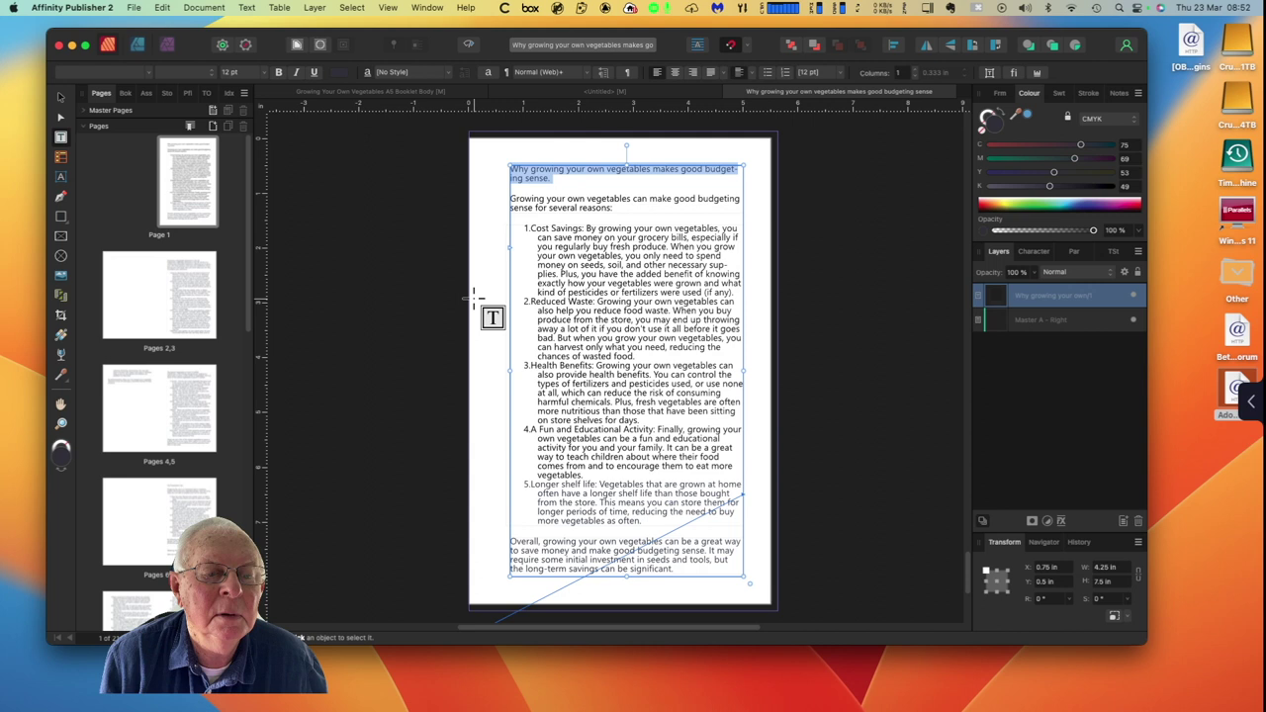
Step: Clear the heading selection and browse spreads 2,3, 4,5, 8,9 and 6,7
{"action": "left_click", "coordinate": [486, 148]}
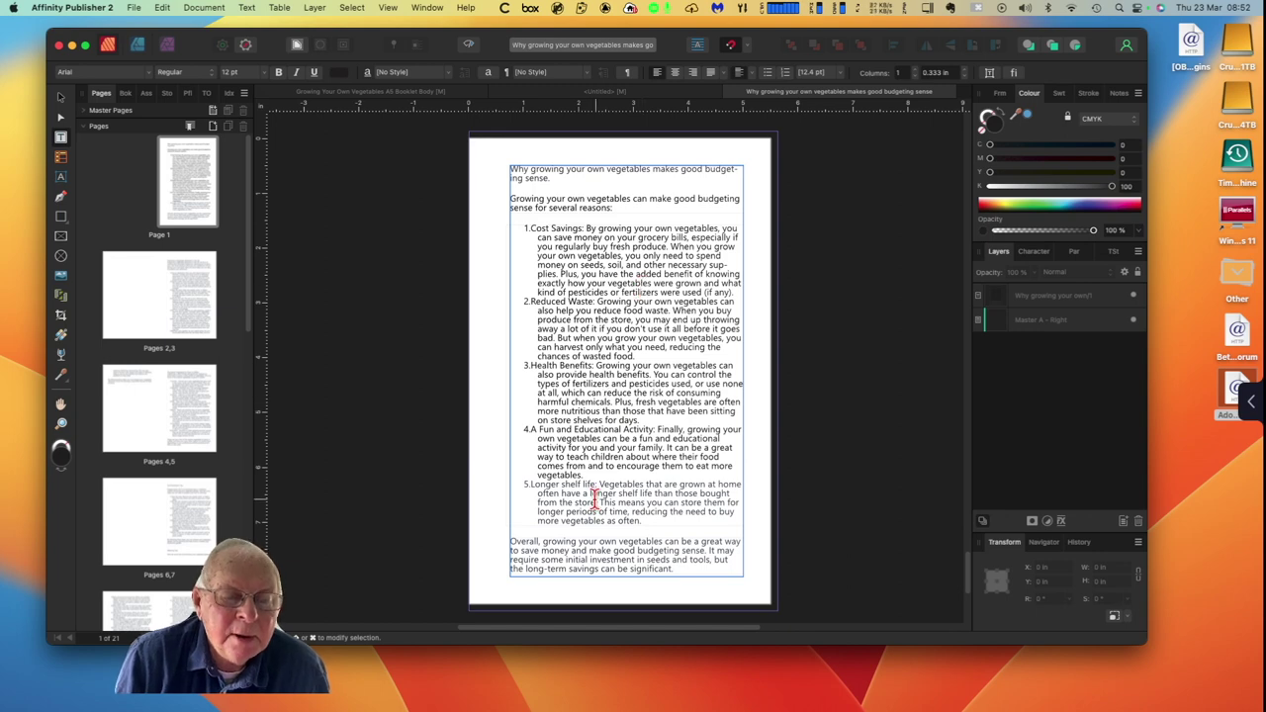
{"action": "scroll", "coordinate": [595, 502], "scroll_direction": "down", "scroll_amount": 5}
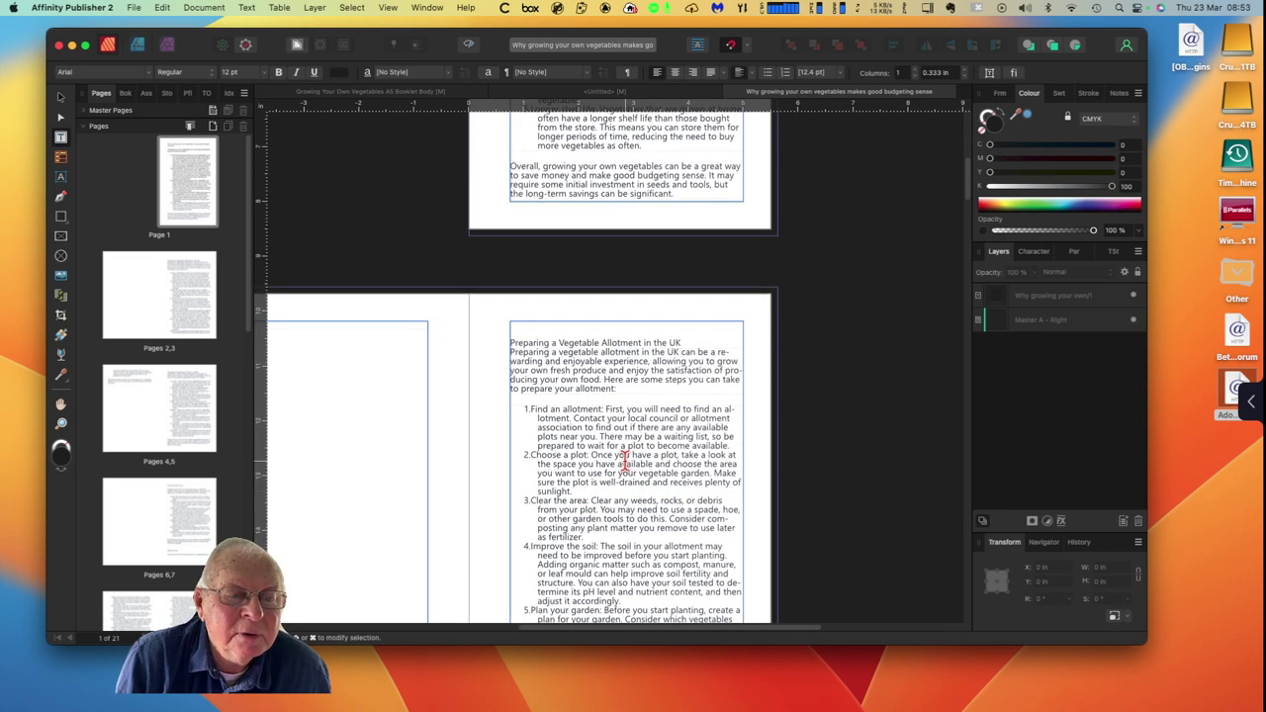
{"action": "left_click", "coordinate": [109, 289]}
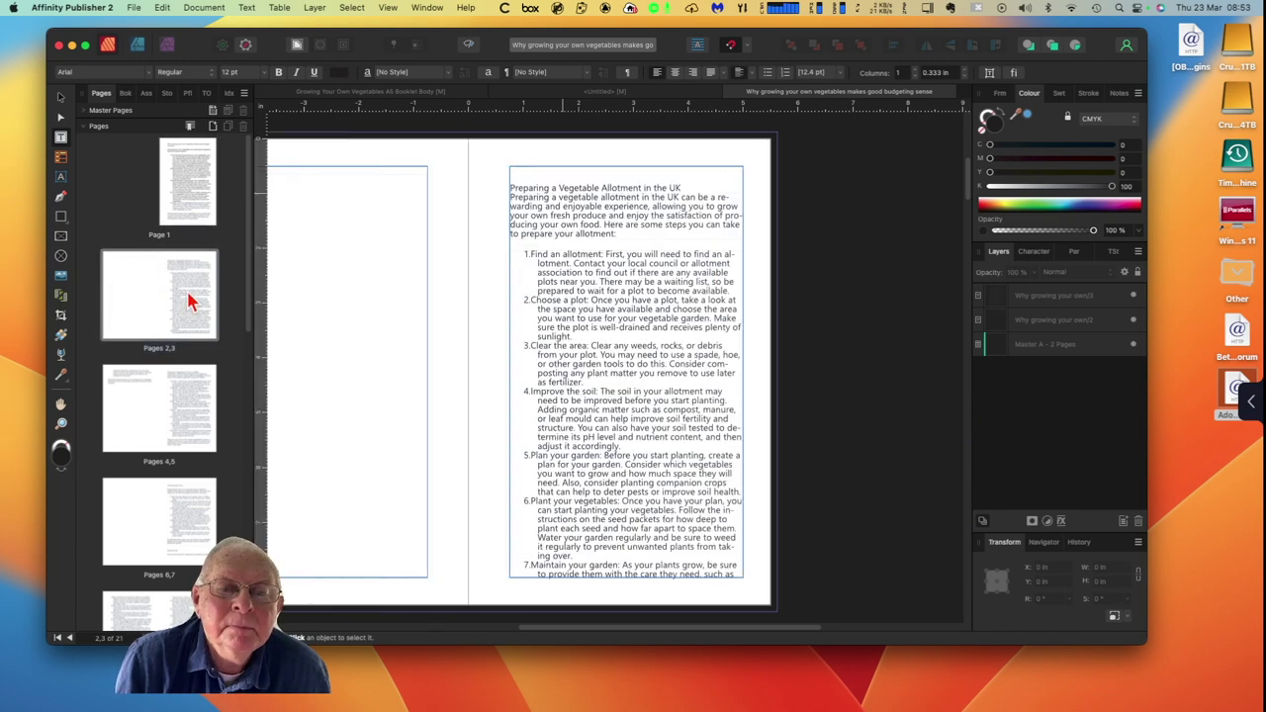
{"action": "left_click", "coordinate": [129, 419]}
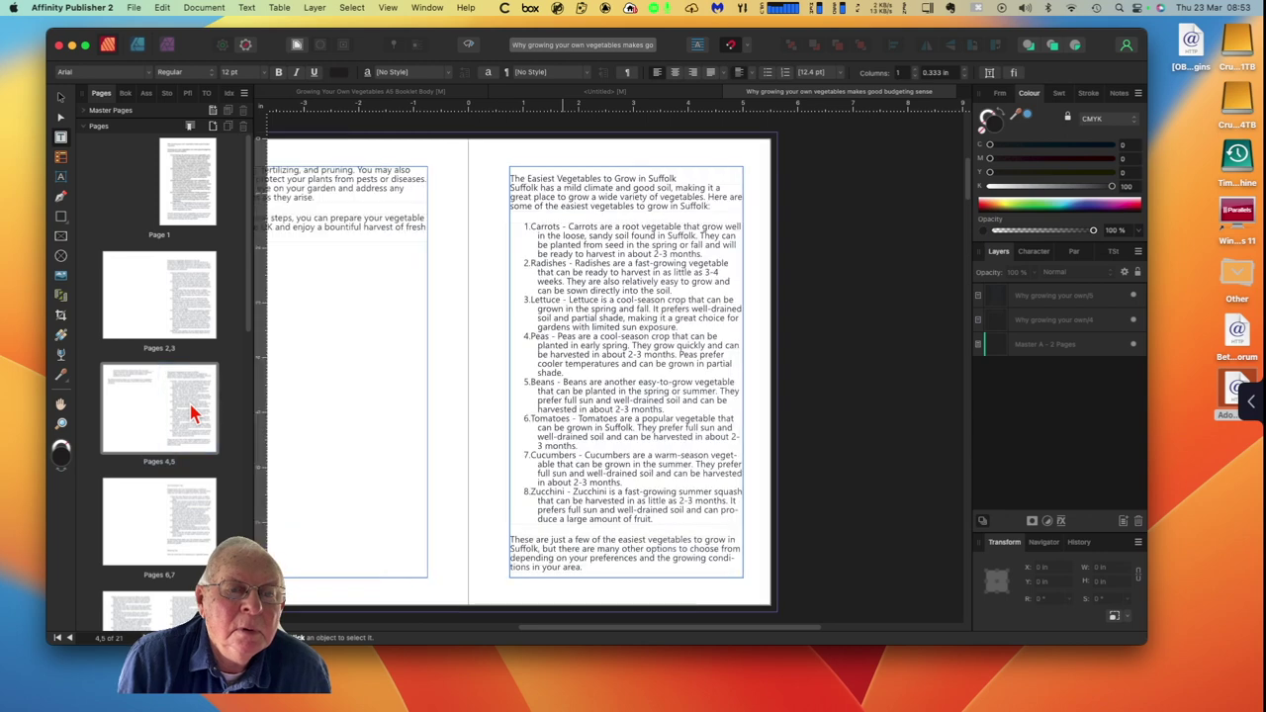
{"action": "scroll", "coordinate": [196, 514], "scroll_direction": "down", "scroll_amount": 2}
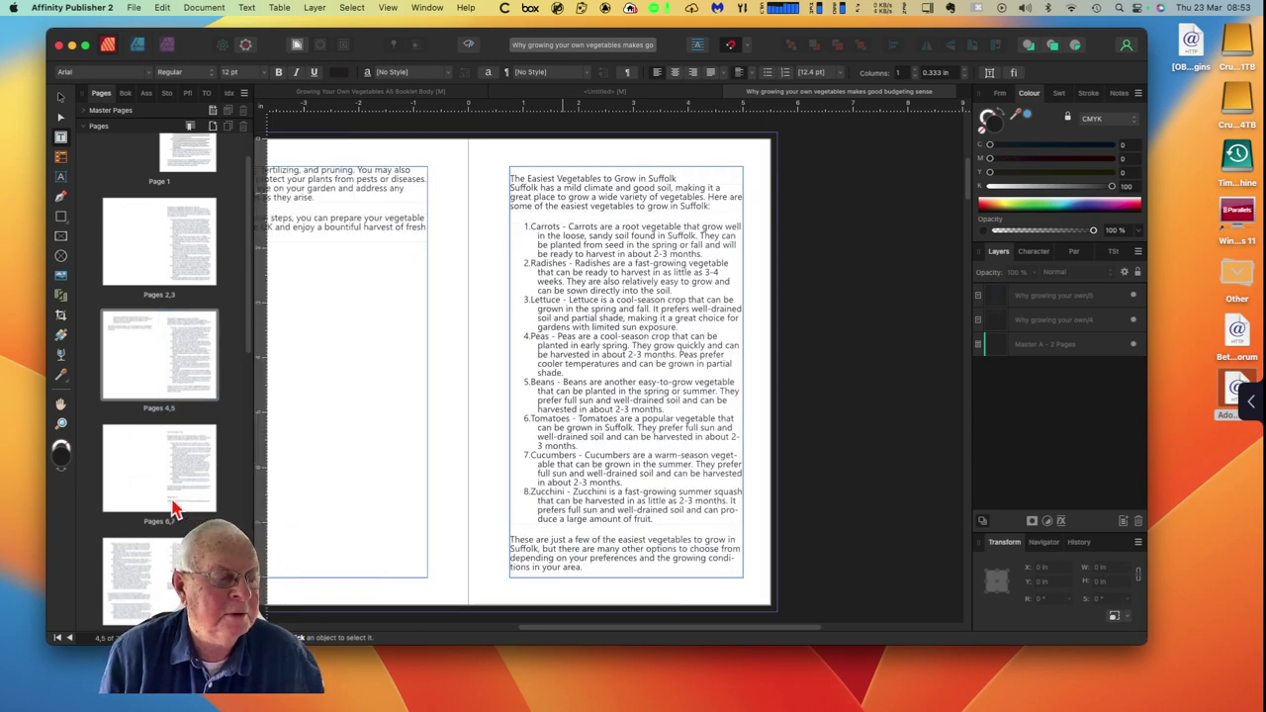
{"action": "left_click", "coordinate": [129, 572]}
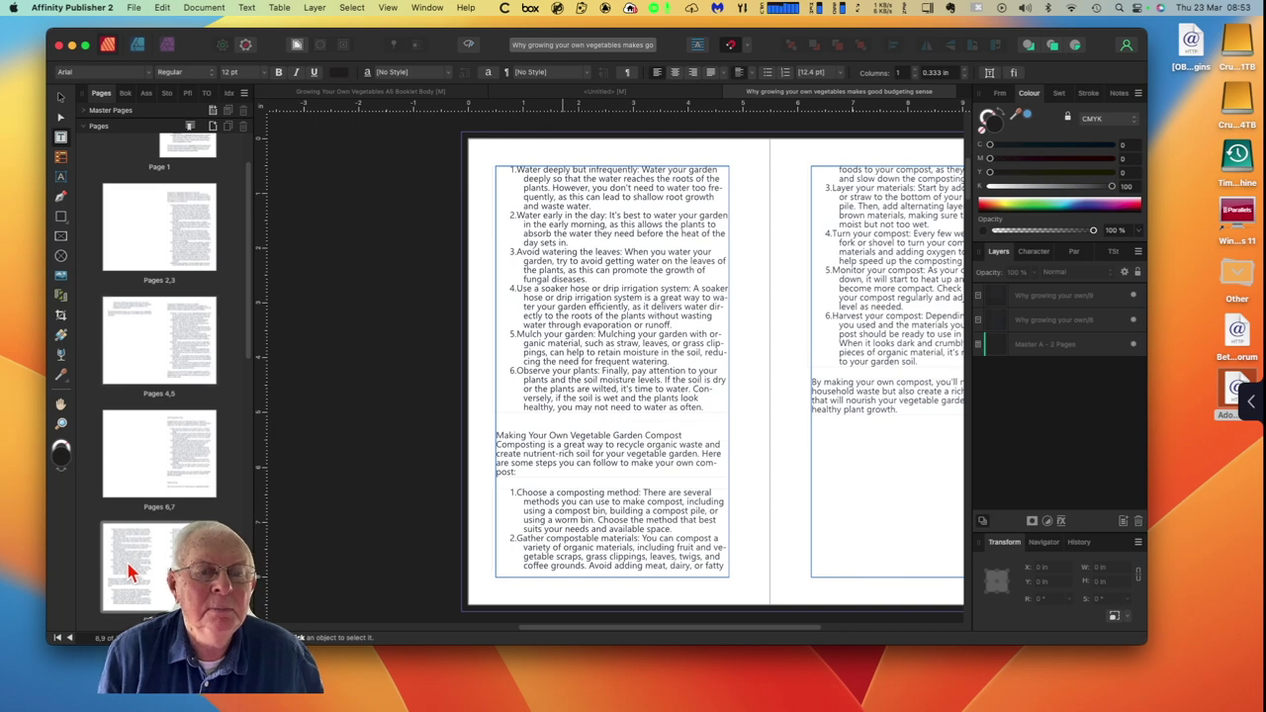
{"action": "left_click", "coordinate": [192, 469]}
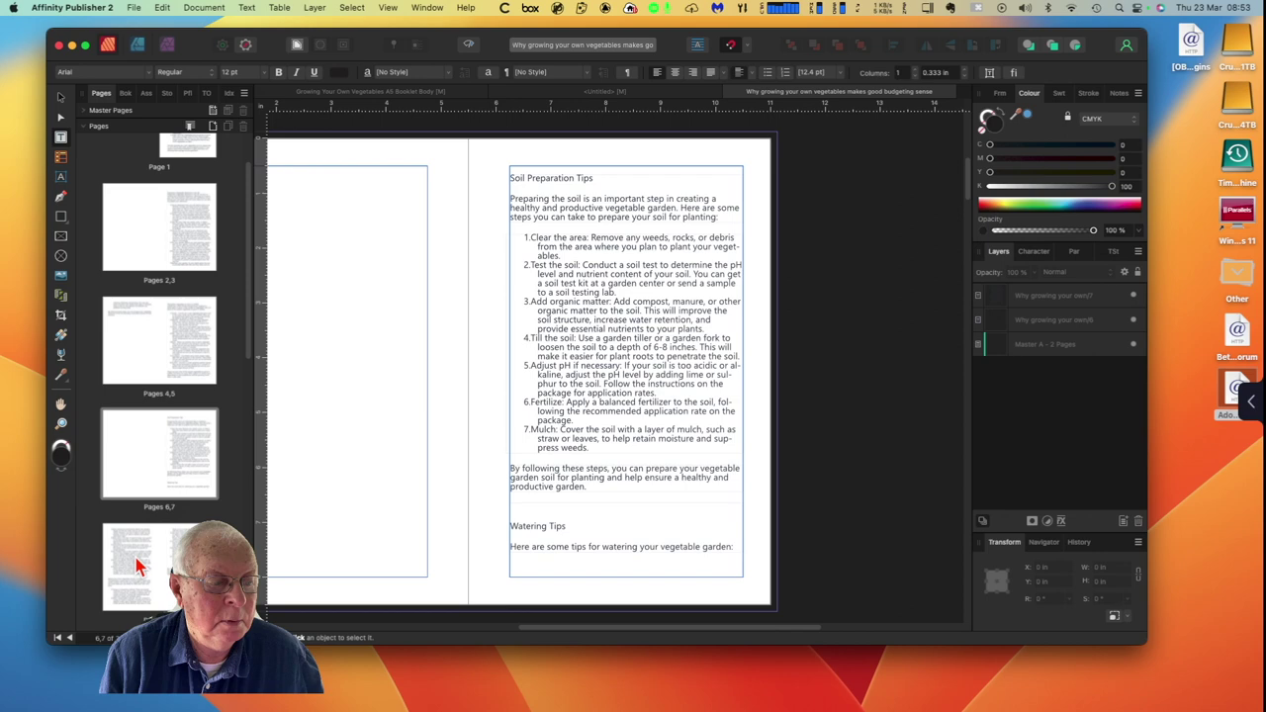
{"action": "scroll", "coordinate": [136, 566], "scroll_direction": "down", "scroll_amount": 5}
Step: On the January garden tasks spread, select 'March' in the heading, then go to the untitled document
{"action": "left_click", "coordinate": [127, 485]}
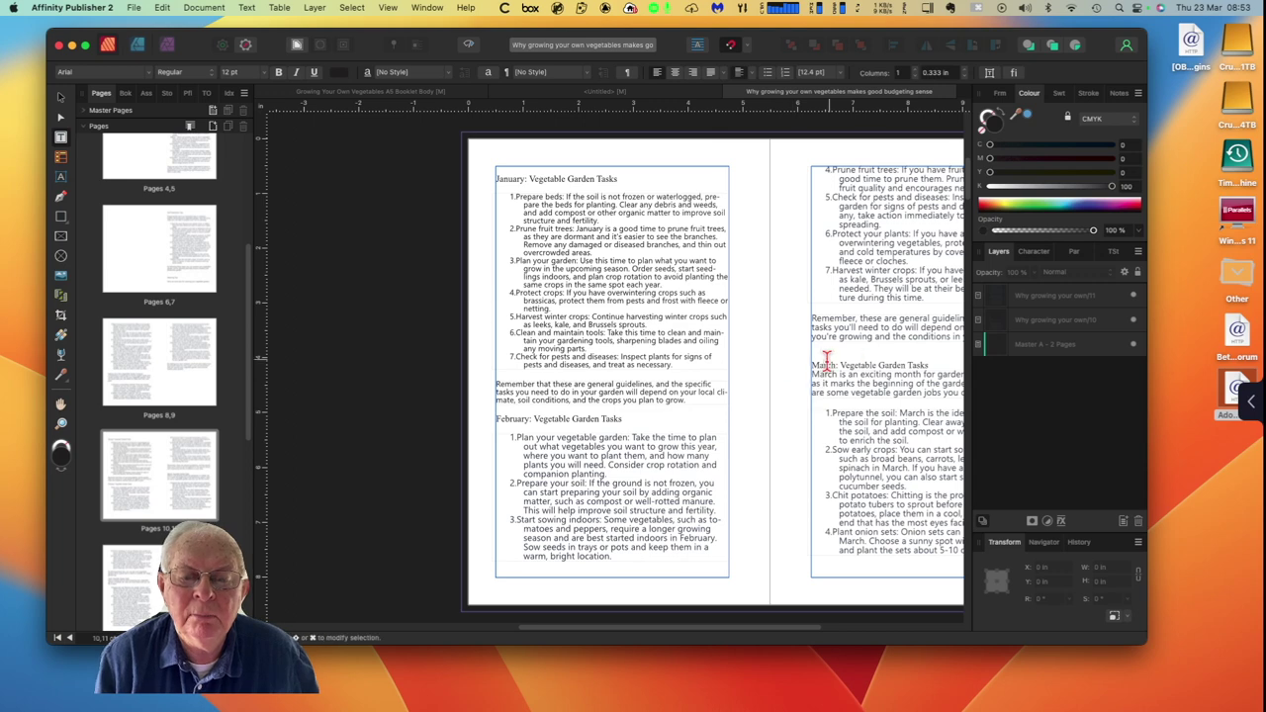
{"action": "left_click_drag", "start_coordinate": [812, 365], "coordinate": [826, 363]}
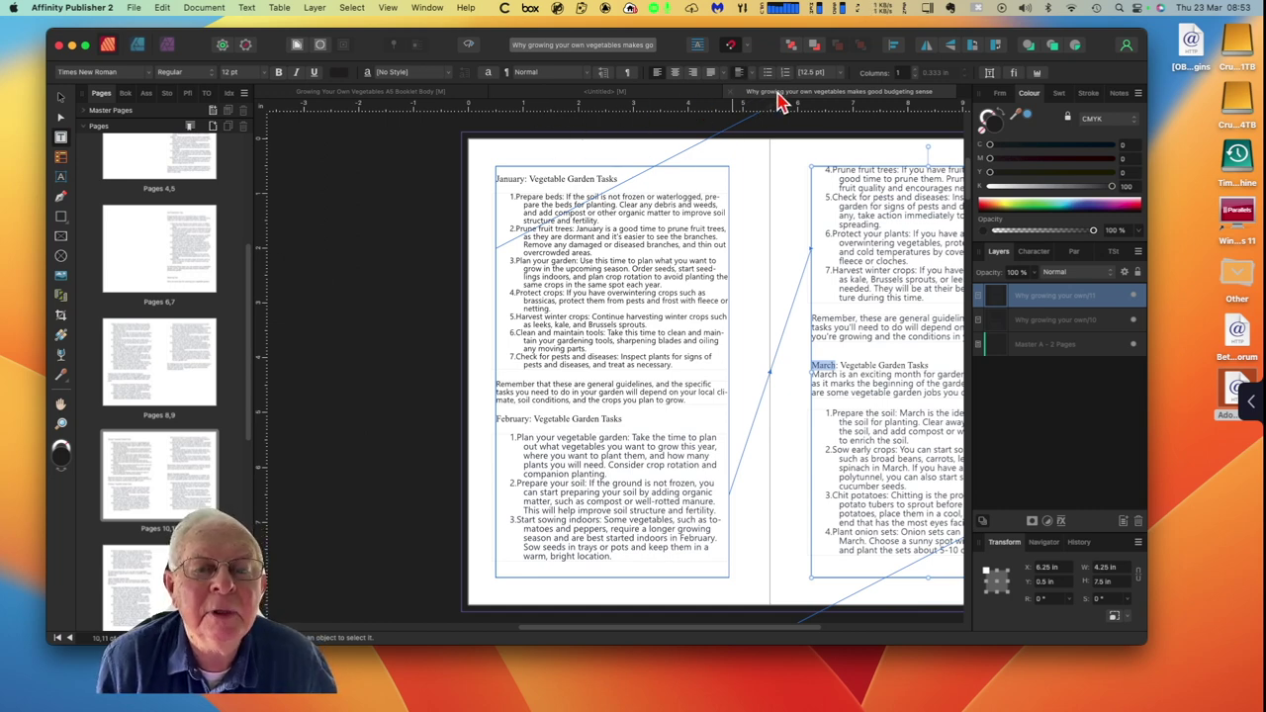
{"action": "left_click", "coordinate": [646, 93]}
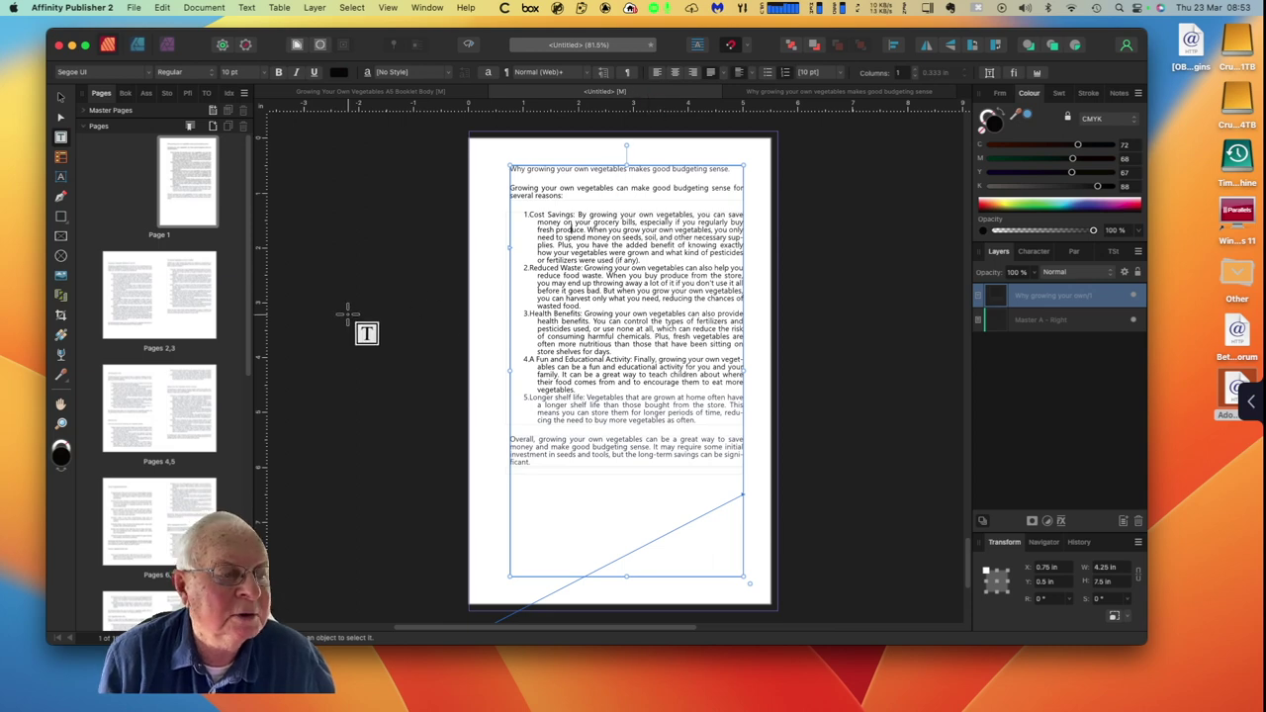
Step: In the Growing Your Own Vegetables A5 Booklet Body, view spread 2,3 and scroll through the master pages
{"action": "left_click", "coordinate": [403, 94]}
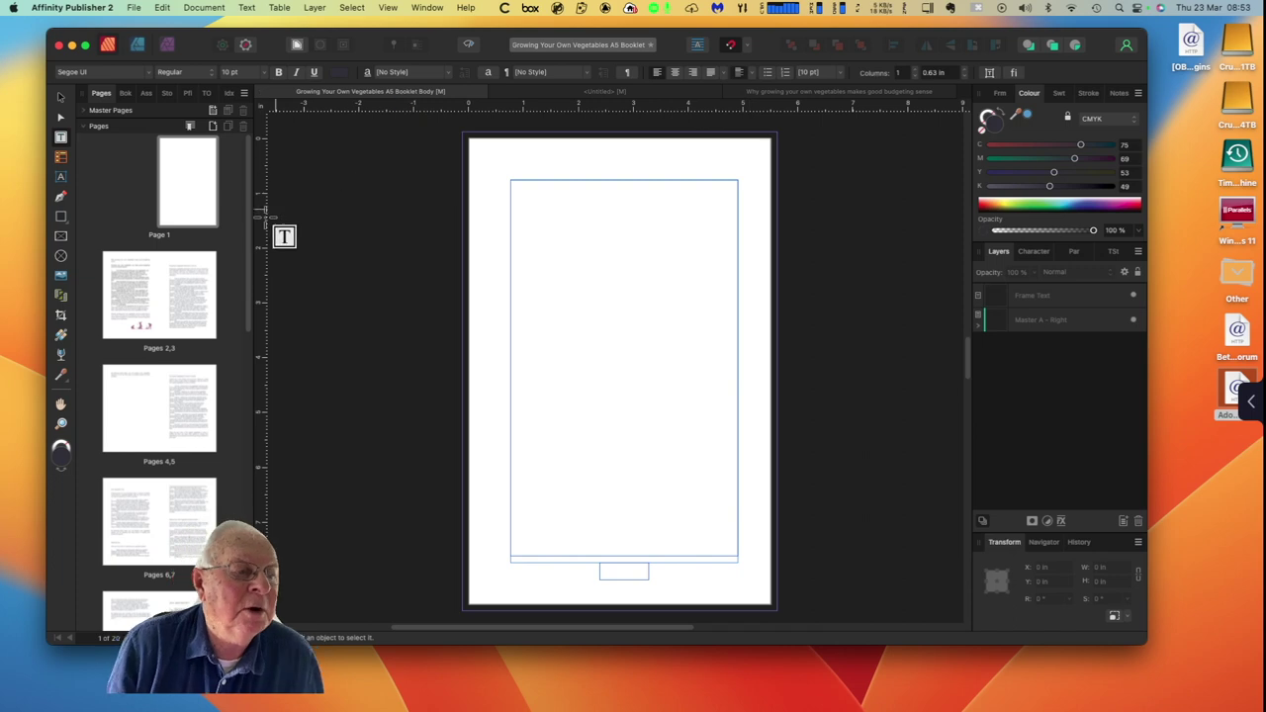
{"action": "left_click", "coordinate": [141, 291]}
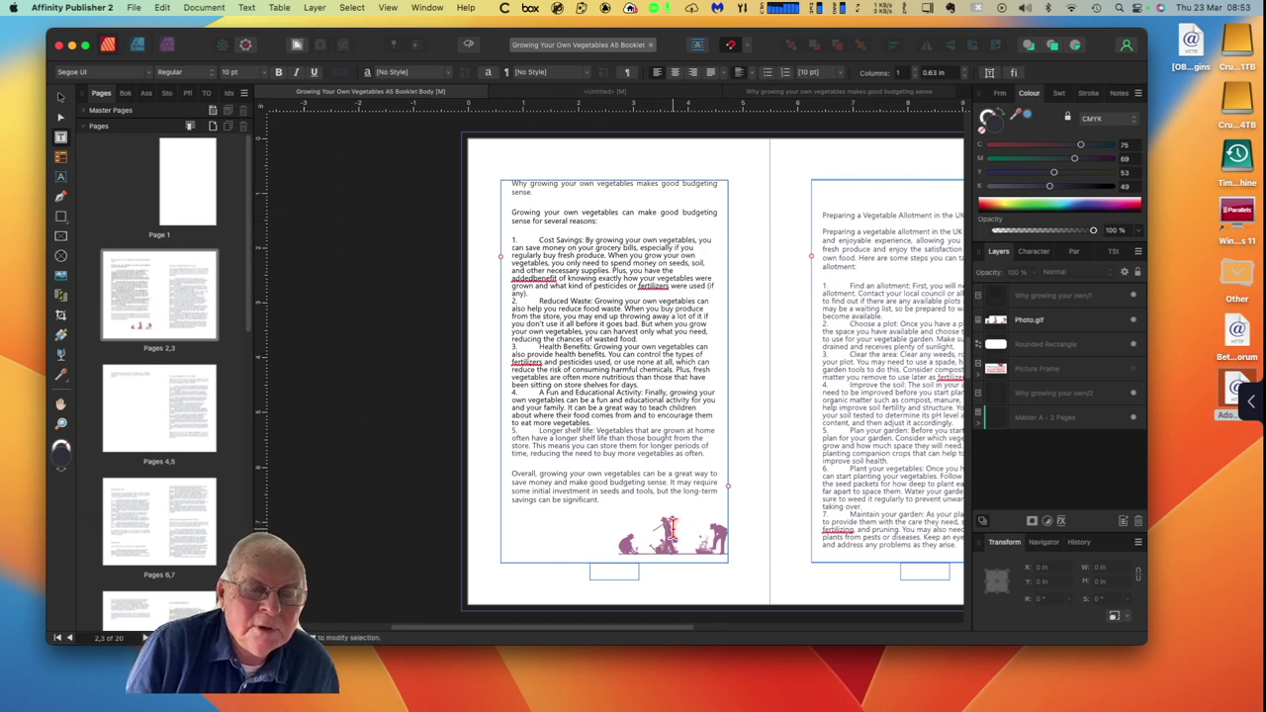
{"action": "left_click", "coordinate": [141, 114]}
{"action": "scroll", "coordinate": [173, 198], "scroll_direction": "down", "scroll_amount": 4}
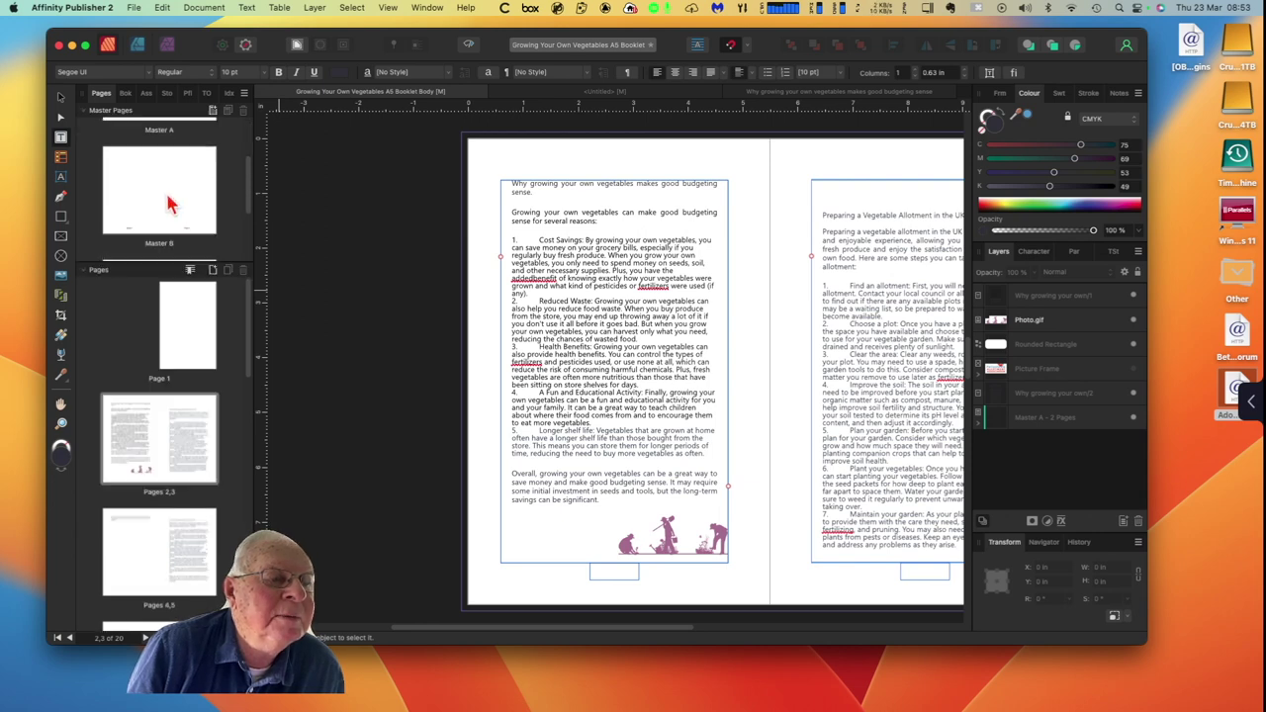
{"action": "scroll", "coordinate": [168, 204], "scroll_direction": "down", "scroll_amount": 1}
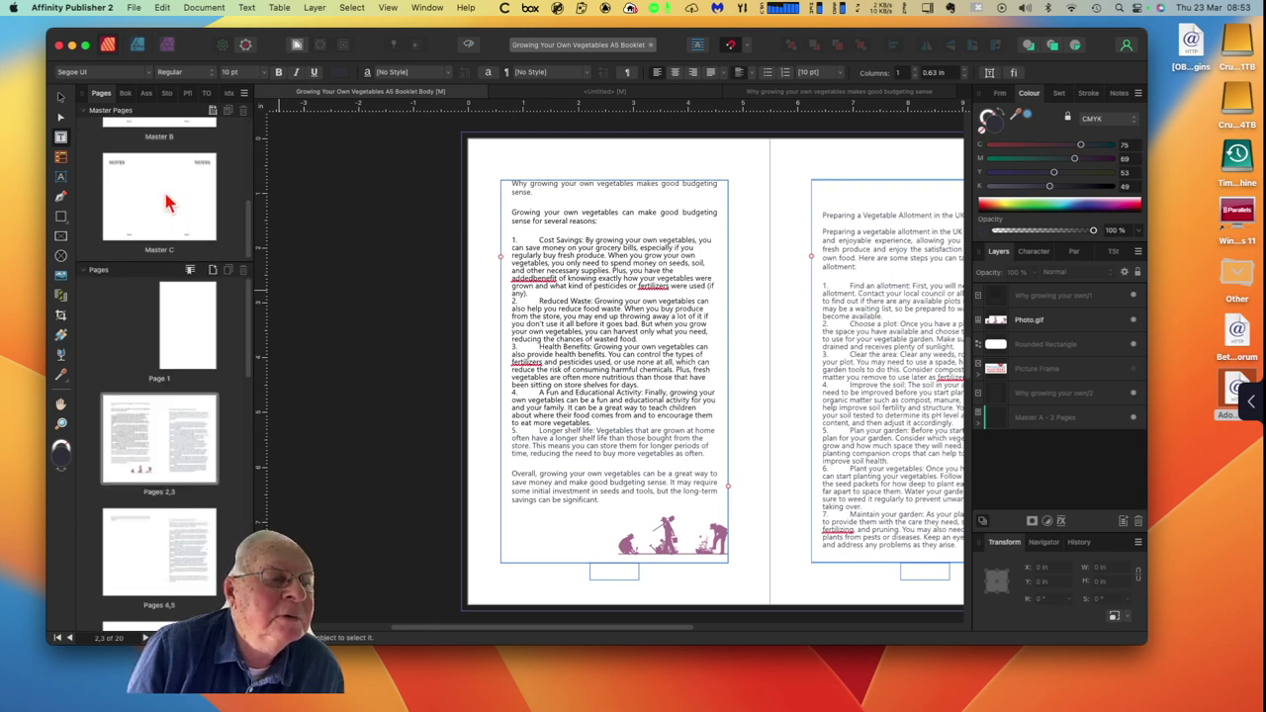
{"action": "scroll", "coordinate": [169, 210], "scroll_direction": "down", "scroll_amount": 3}
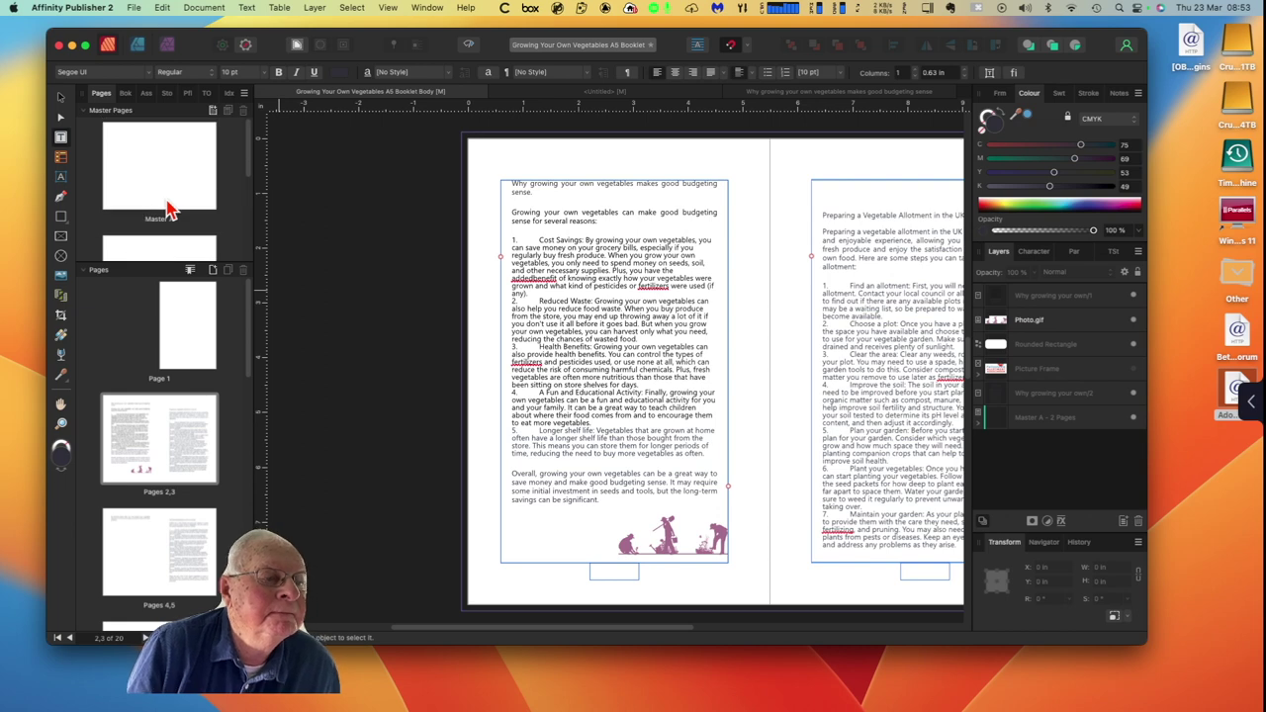
{"action": "scroll", "coordinate": [158, 385], "scroll_direction": "down", "scroll_amount": 10}
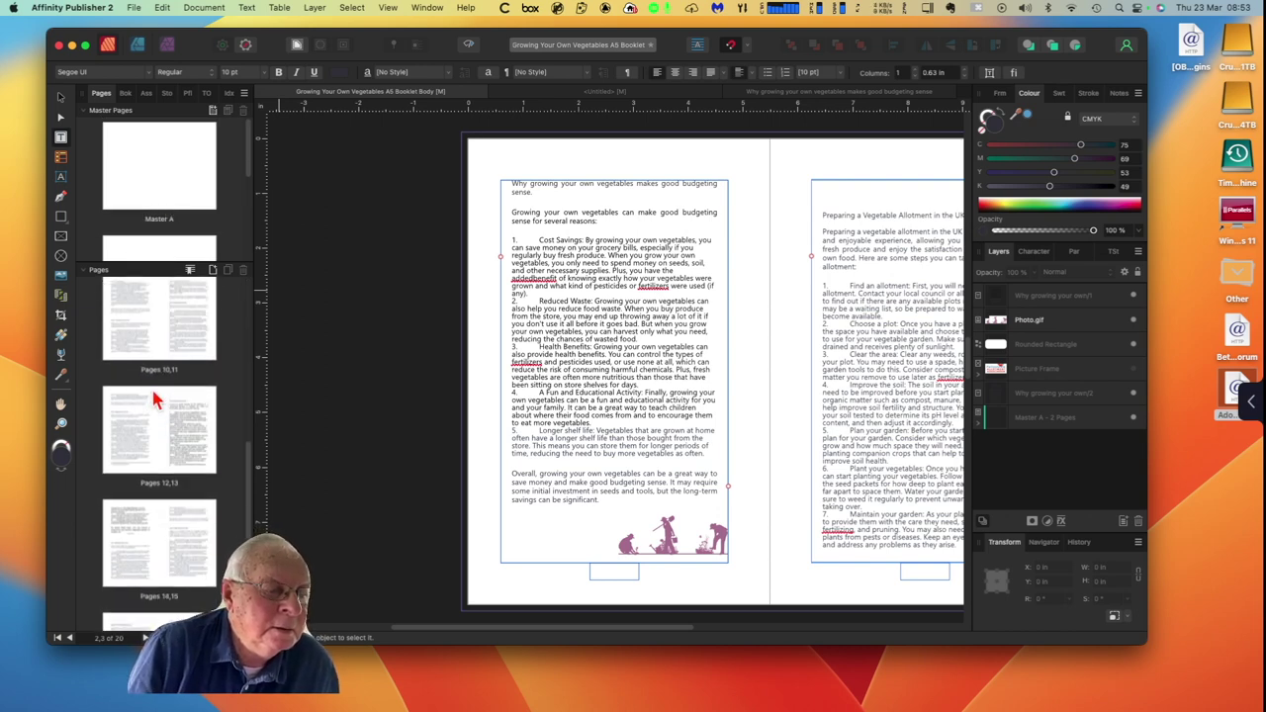
{"action": "scroll", "coordinate": [156, 398], "scroll_direction": "down", "scroll_amount": 5}
{"action": "scroll", "coordinate": [158, 394], "scroll_direction": "up", "scroll_amount": 15}
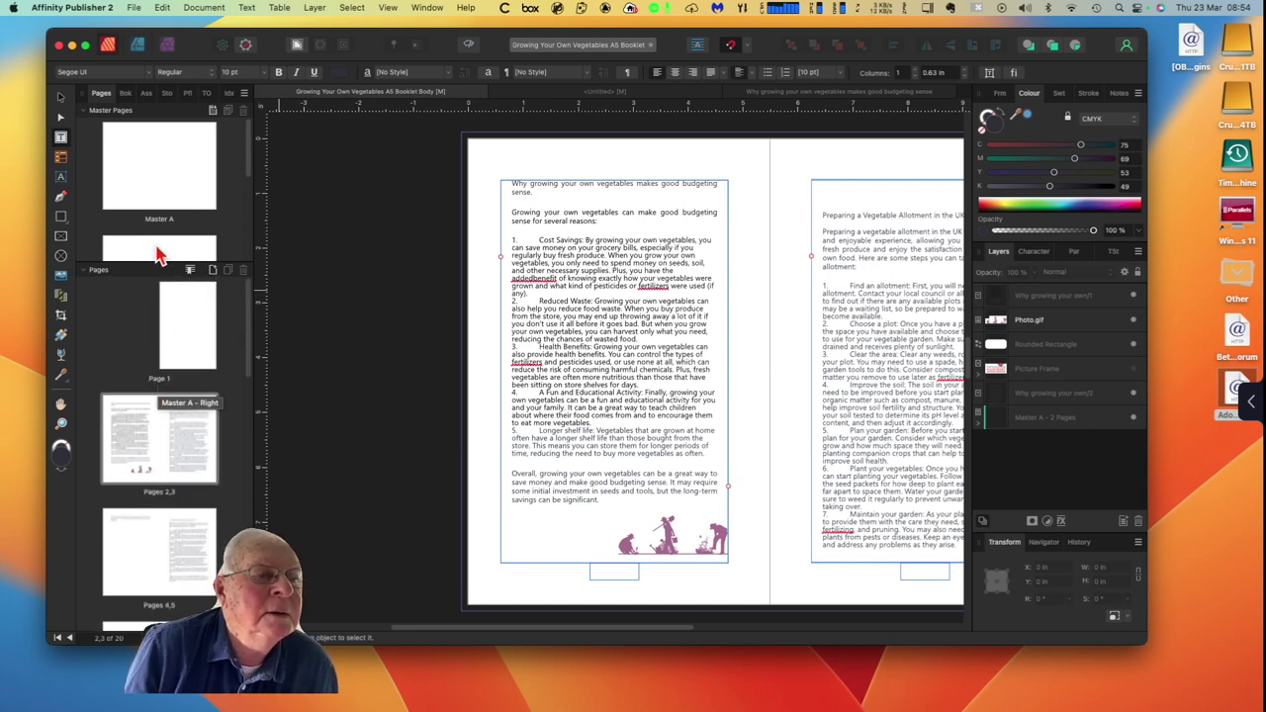
Step: Return via the untitled document to the budgeting-sense document and bring up File > Open Recent
{"action": "left_click", "coordinate": [553, 97]}
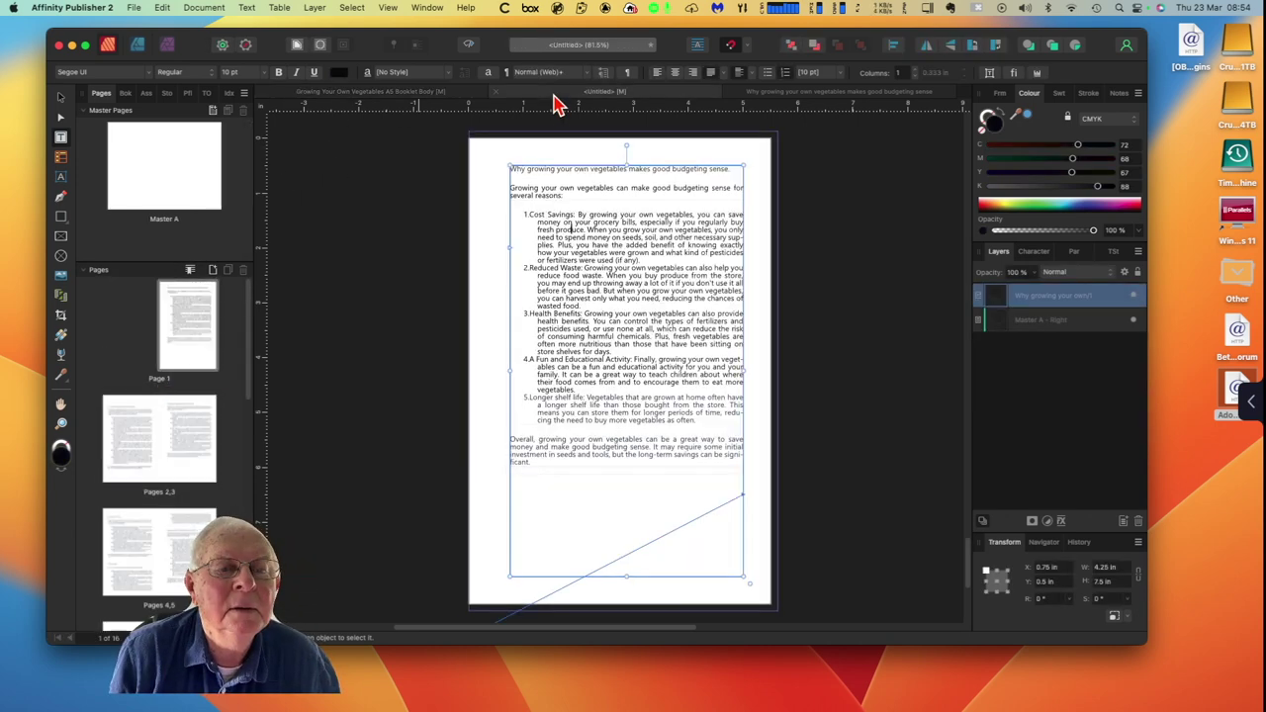
{"action": "left_click", "coordinate": [788, 99]}
{"action": "left_click", "coordinate": [135, 9]}
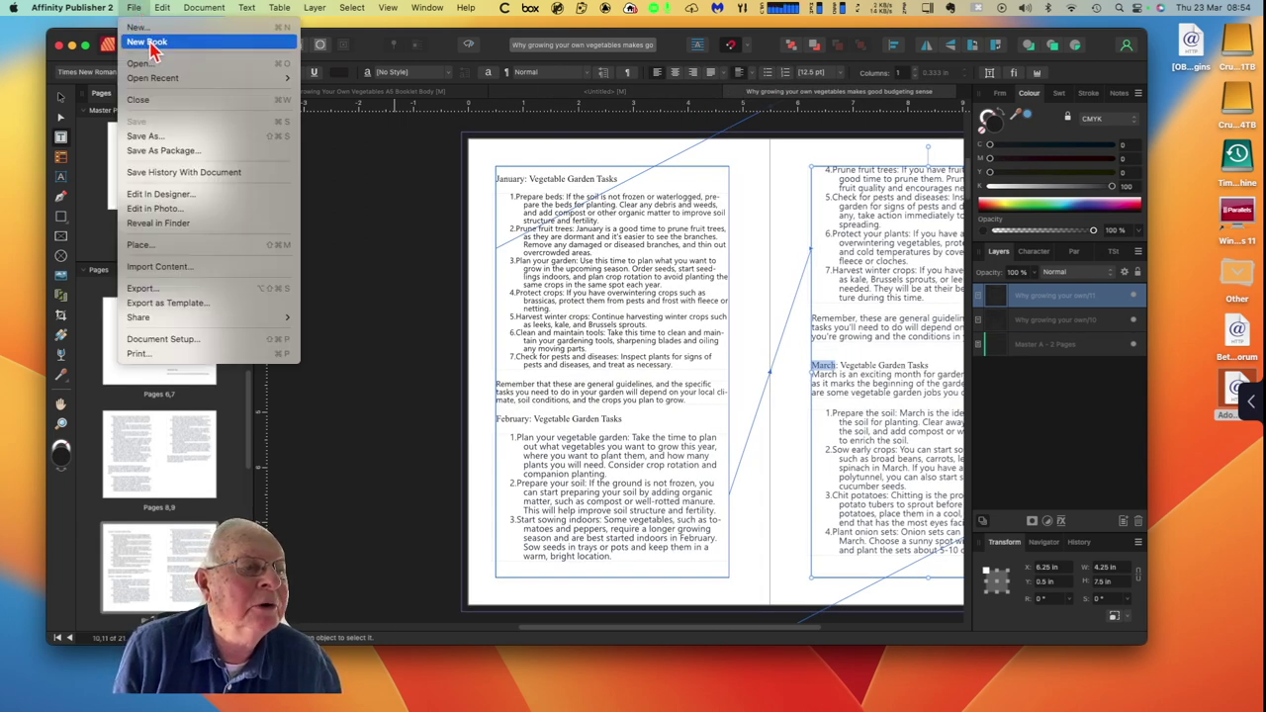
{"action": "mouse_move", "coordinate": [197, 83]}
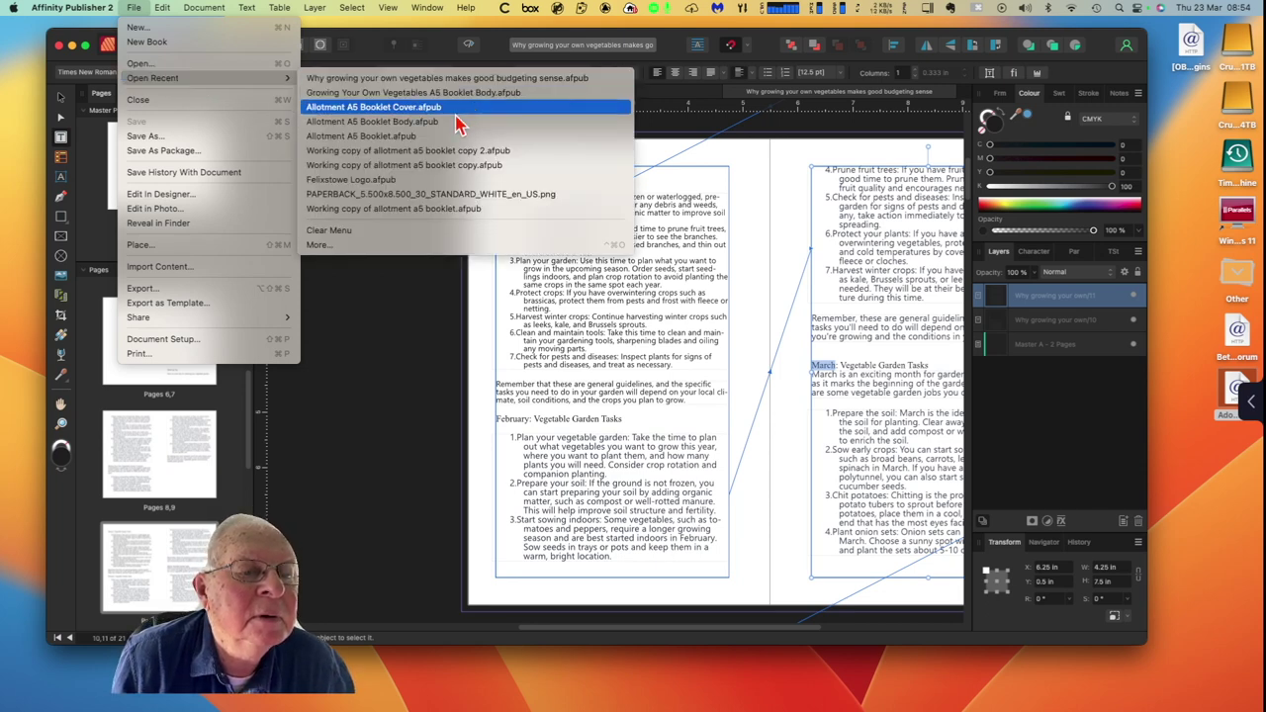
Step: Open Allotment A5 Booklet Body.afpub and view its cover, contents and How to plan an allotment spreads
{"action": "left_click", "coordinate": [389, 121]}
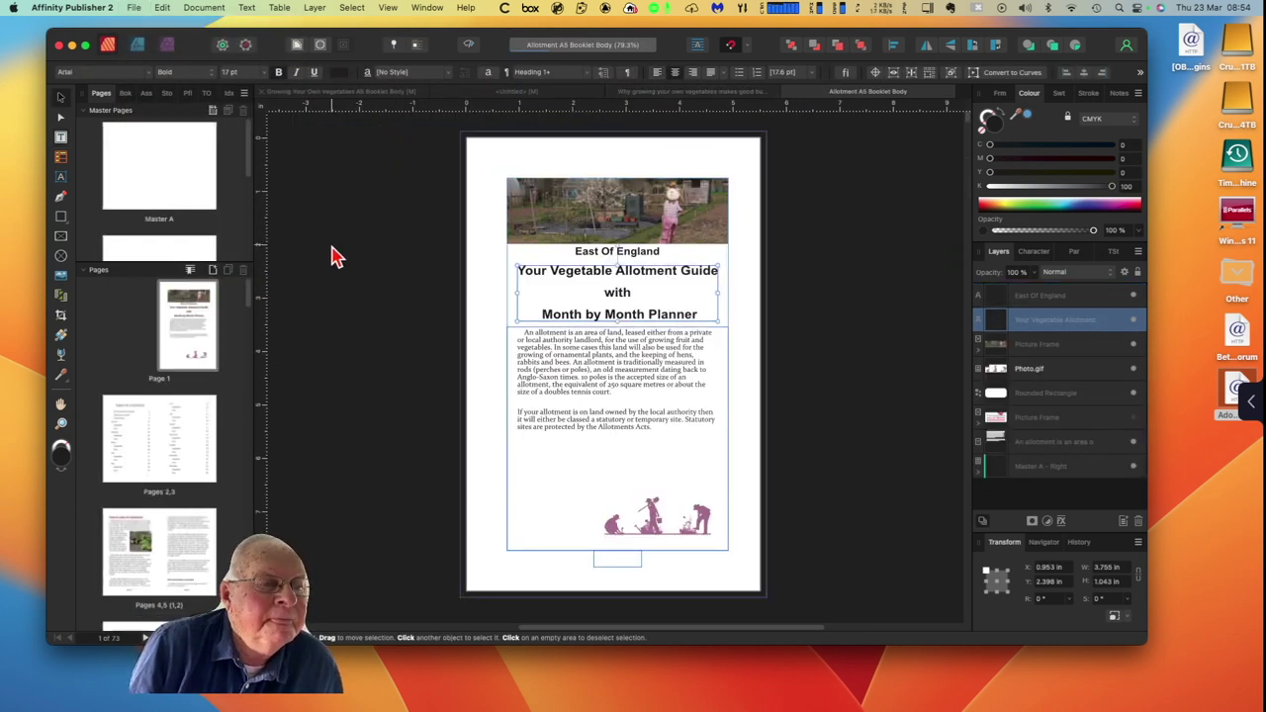
{"action": "left_click", "coordinate": [103, 111]}
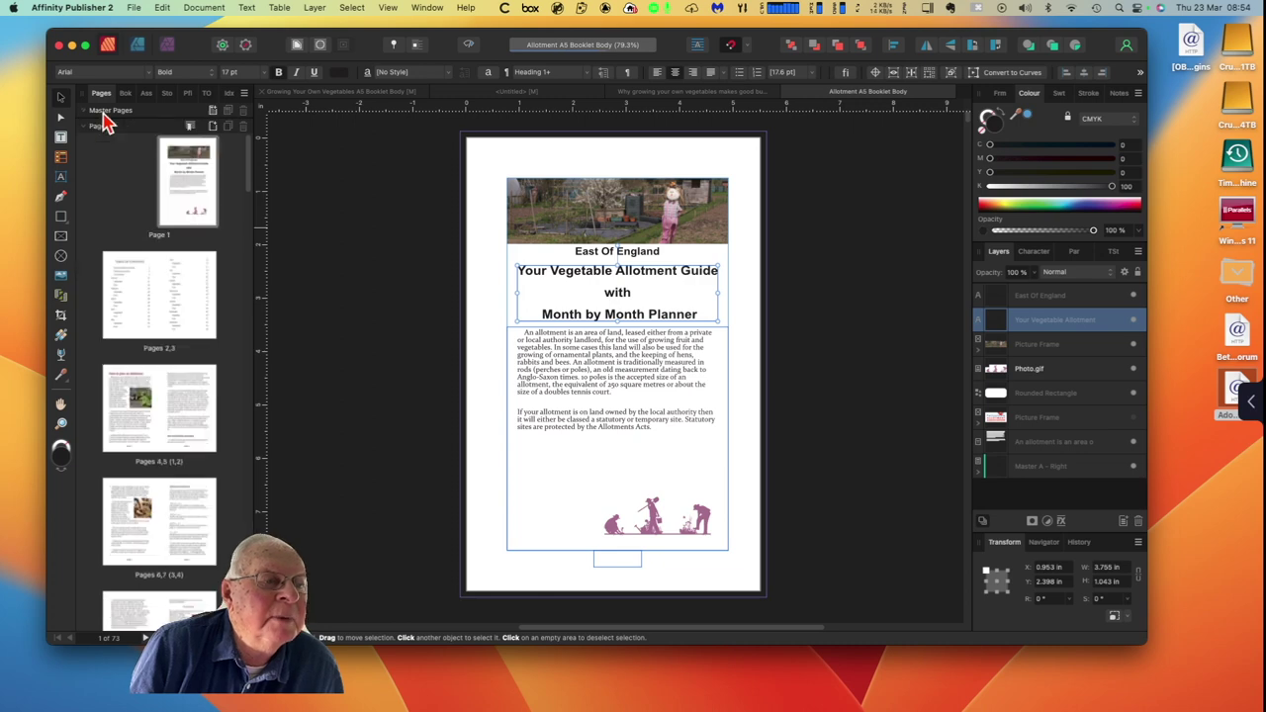
{"action": "left_click", "coordinate": [195, 196]}
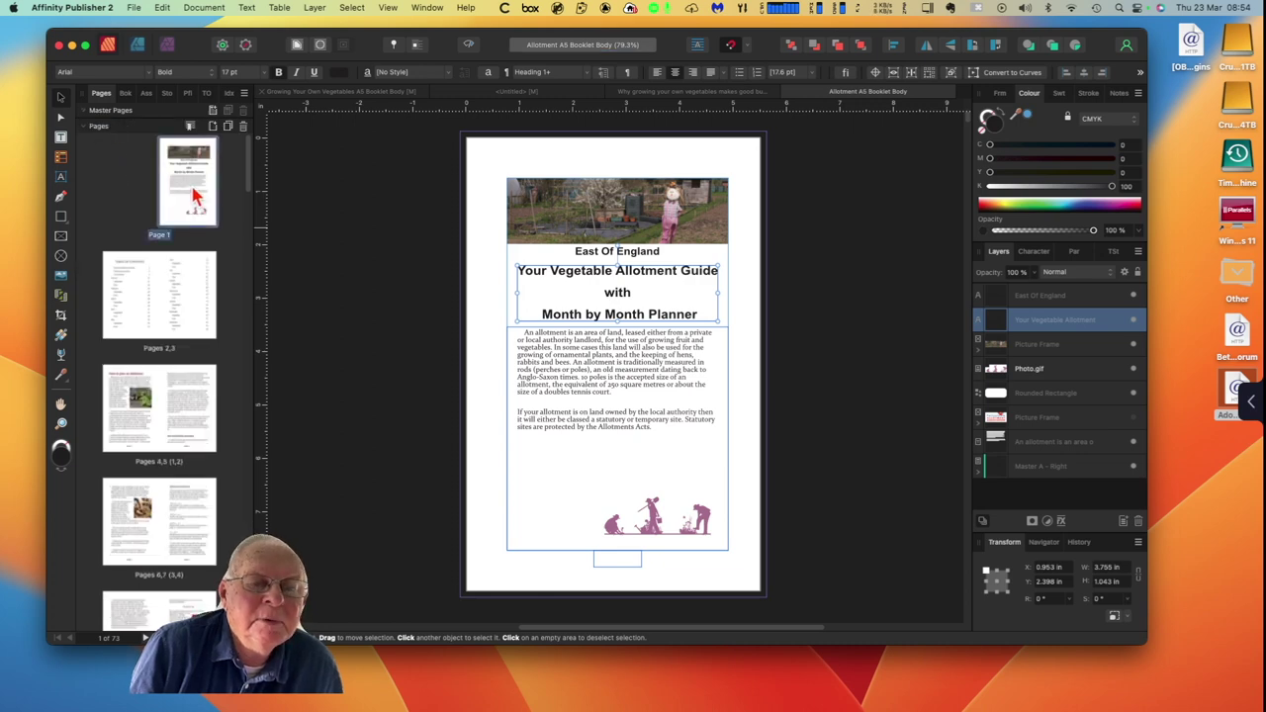
{"action": "left_click", "coordinate": [195, 196]}
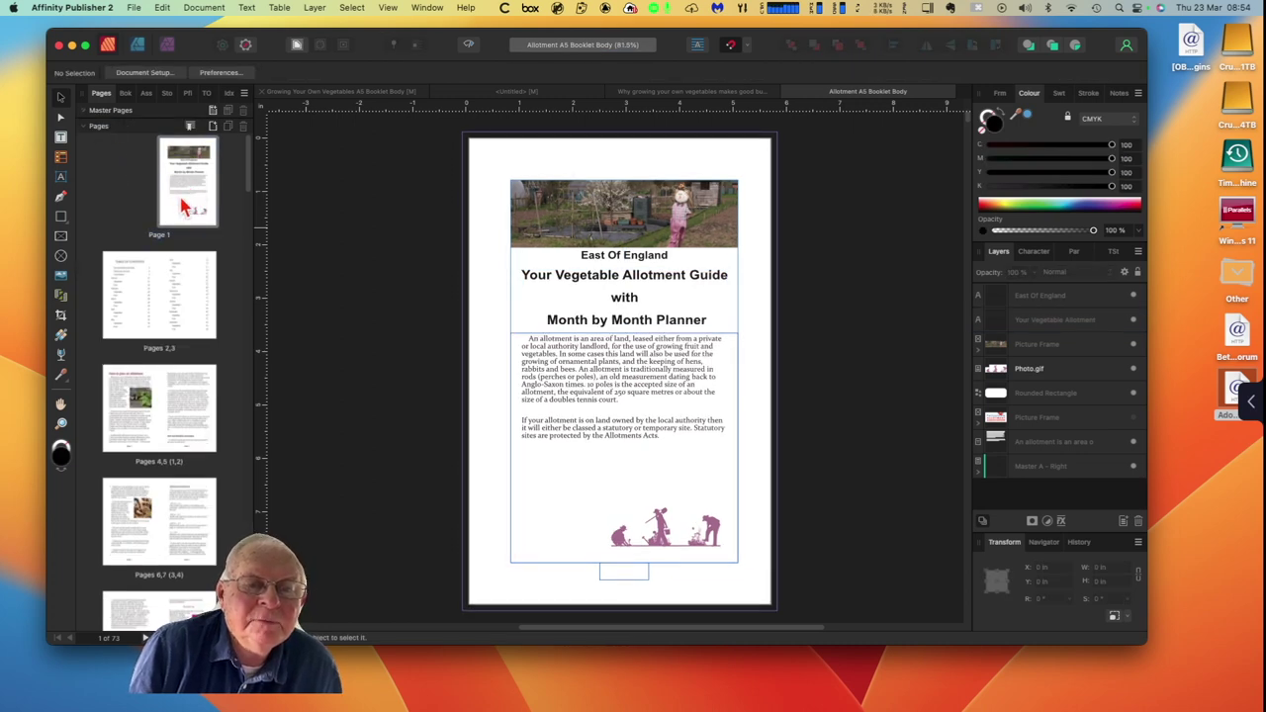
{"action": "left_click", "coordinate": [128, 306]}
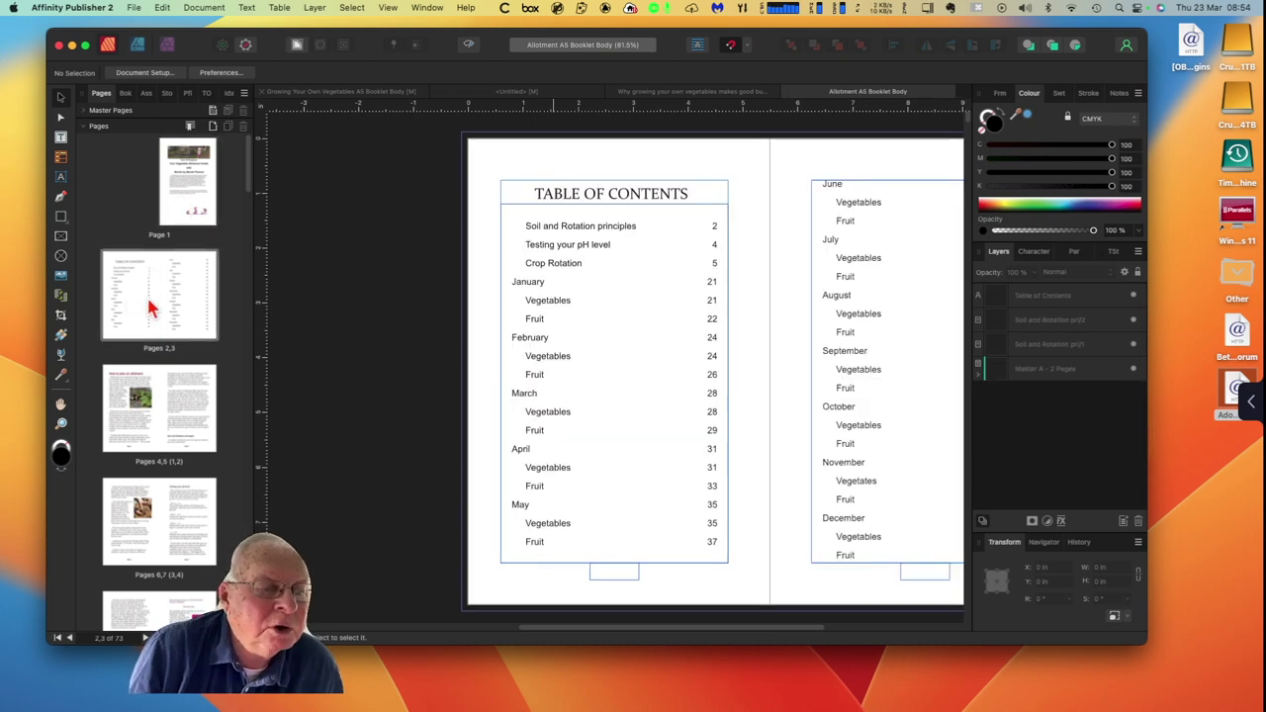
{"action": "left_click", "coordinate": [135, 421]}
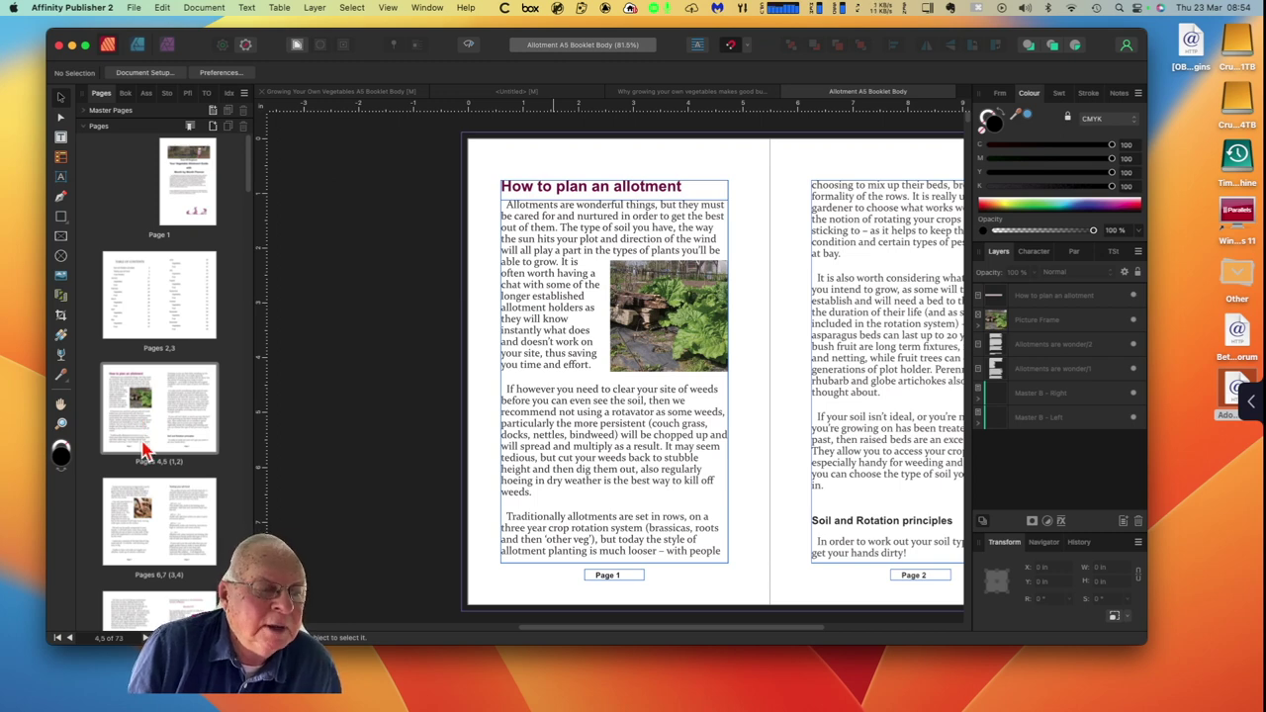
Step: View the soil types, pages 7–8 and Notes spreads, then open Document Setup showing 5.5 × 8.5 in pages
{"action": "scroll", "coordinate": [144, 450], "scroll_direction": "down", "scroll_amount": 2}
{"action": "left_click", "coordinate": [138, 443]}
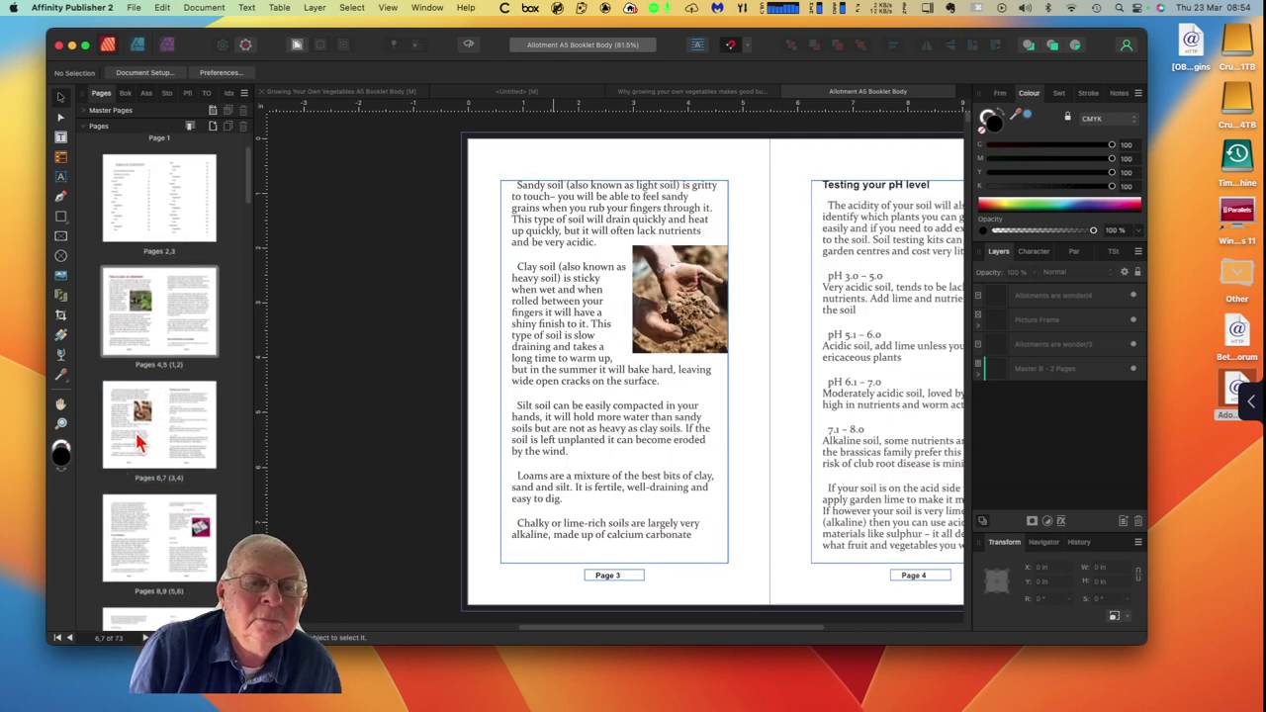
{"action": "scroll", "coordinate": [151, 482], "scroll_direction": "down", "scroll_amount": 3}
{"action": "left_click", "coordinate": [139, 485]}
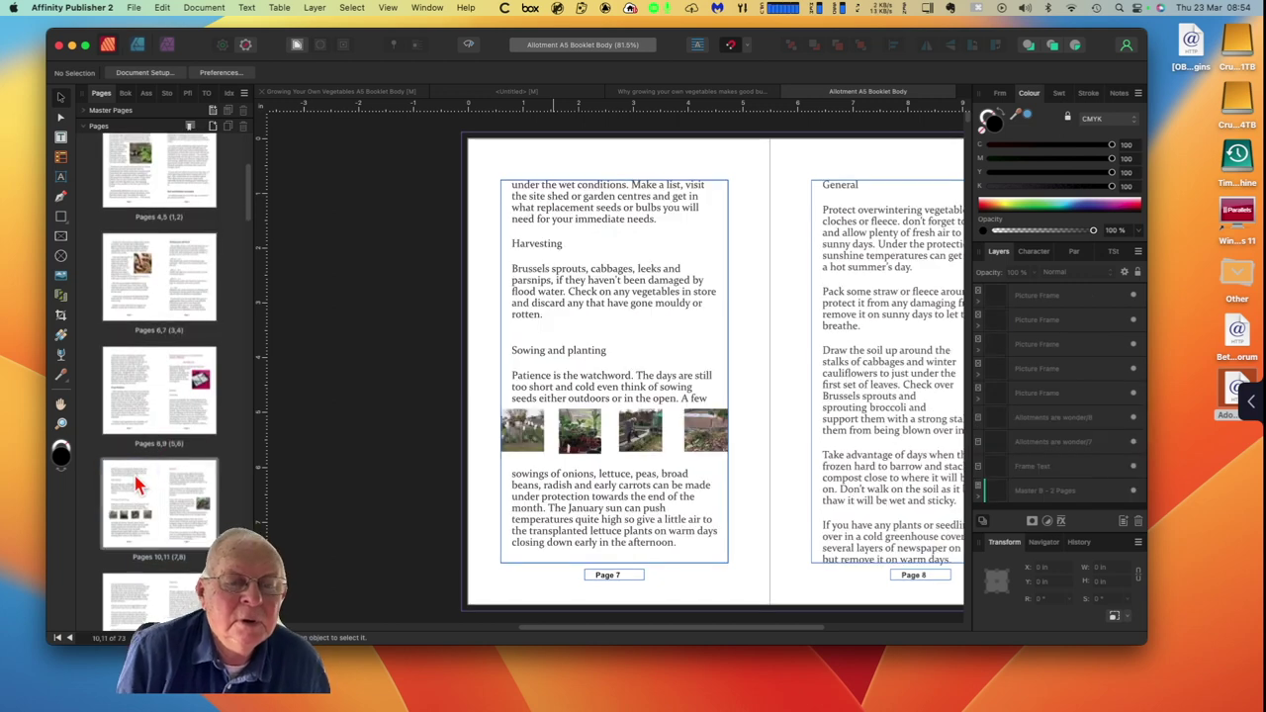
{"action": "scroll", "coordinate": [139, 485], "scroll_direction": "down", "scroll_amount": 3}
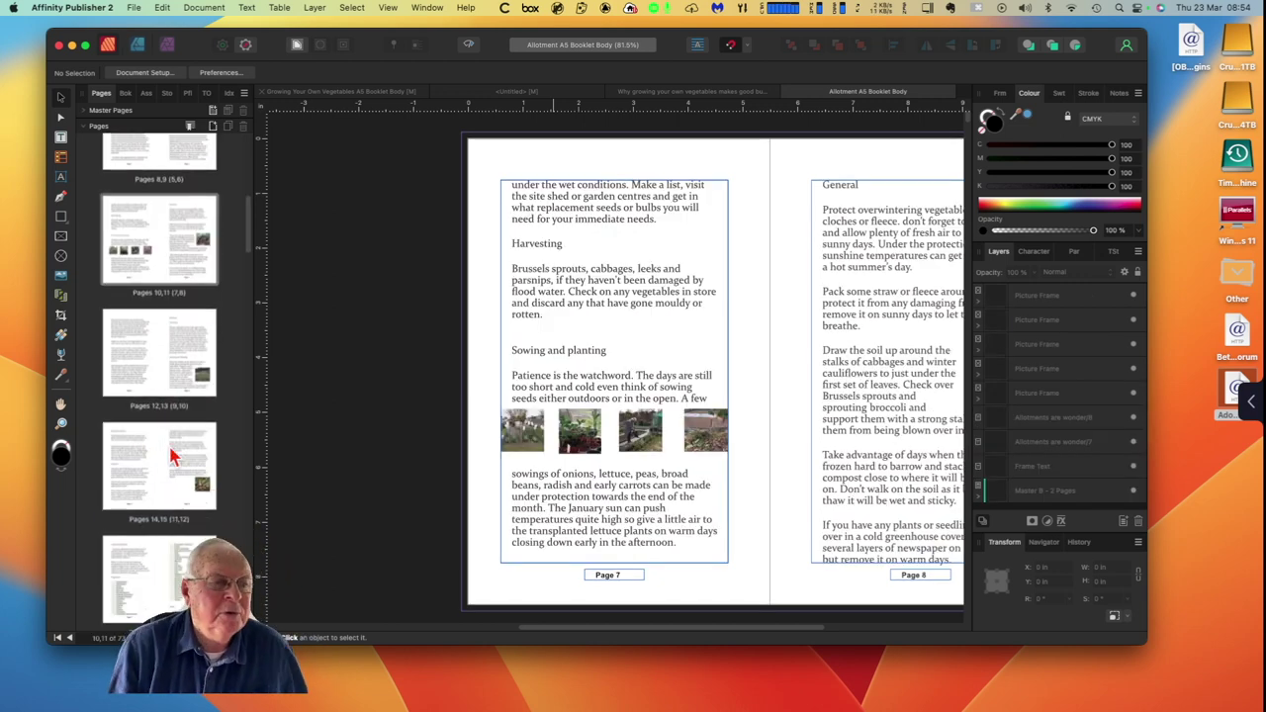
{"action": "scroll", "coordinate": [247, 262], "scroll_direction": "down", "scroll_amount": 2}
{"action": "scroll", "coordinate": [247, 262], "scroll_direction": "down", "scroll_amount": 20}
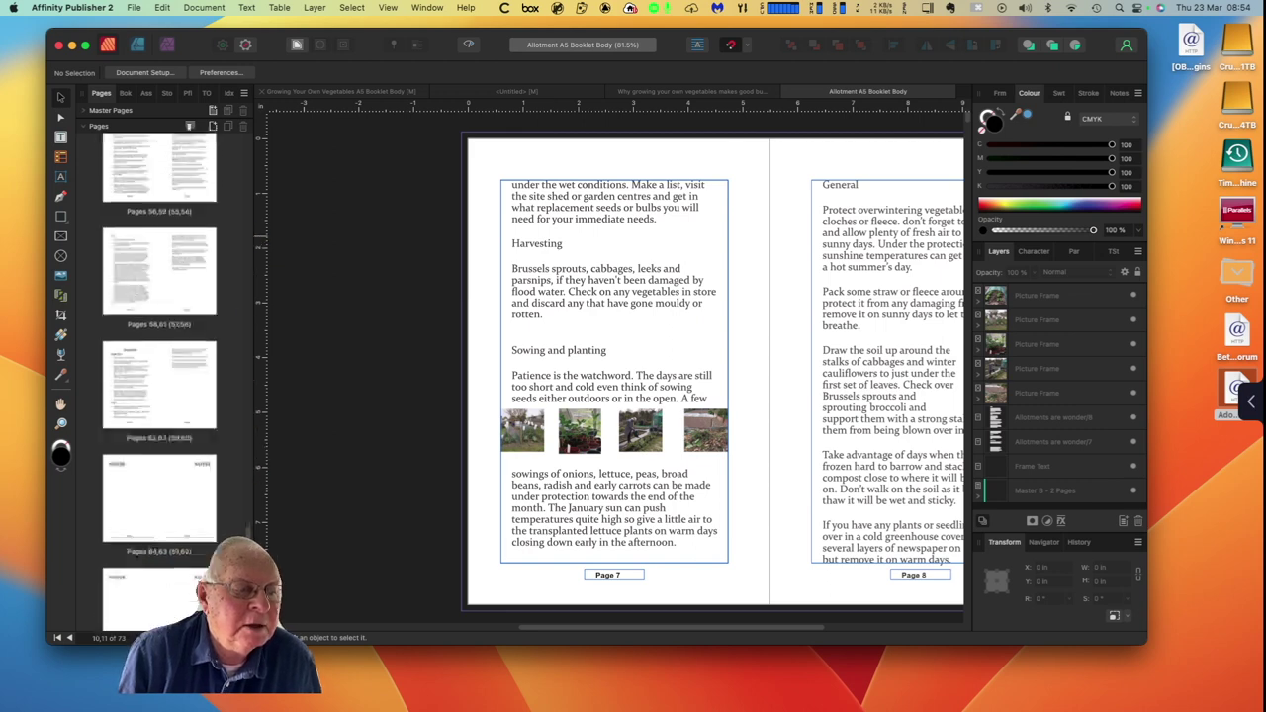
{"action": "left_click", "coordinate": [129, 421]}
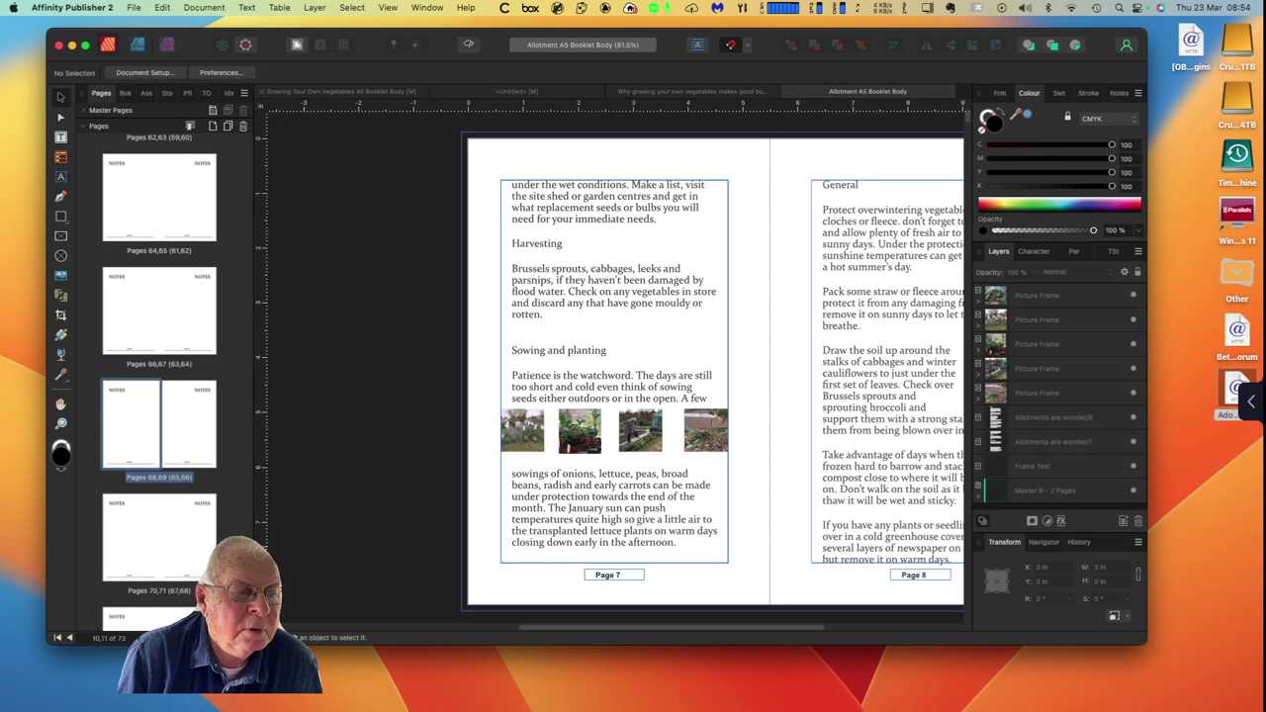
{"action": "left_click_drag", "start_coordinate": [247, 554], "coordinate": [234, 122]}
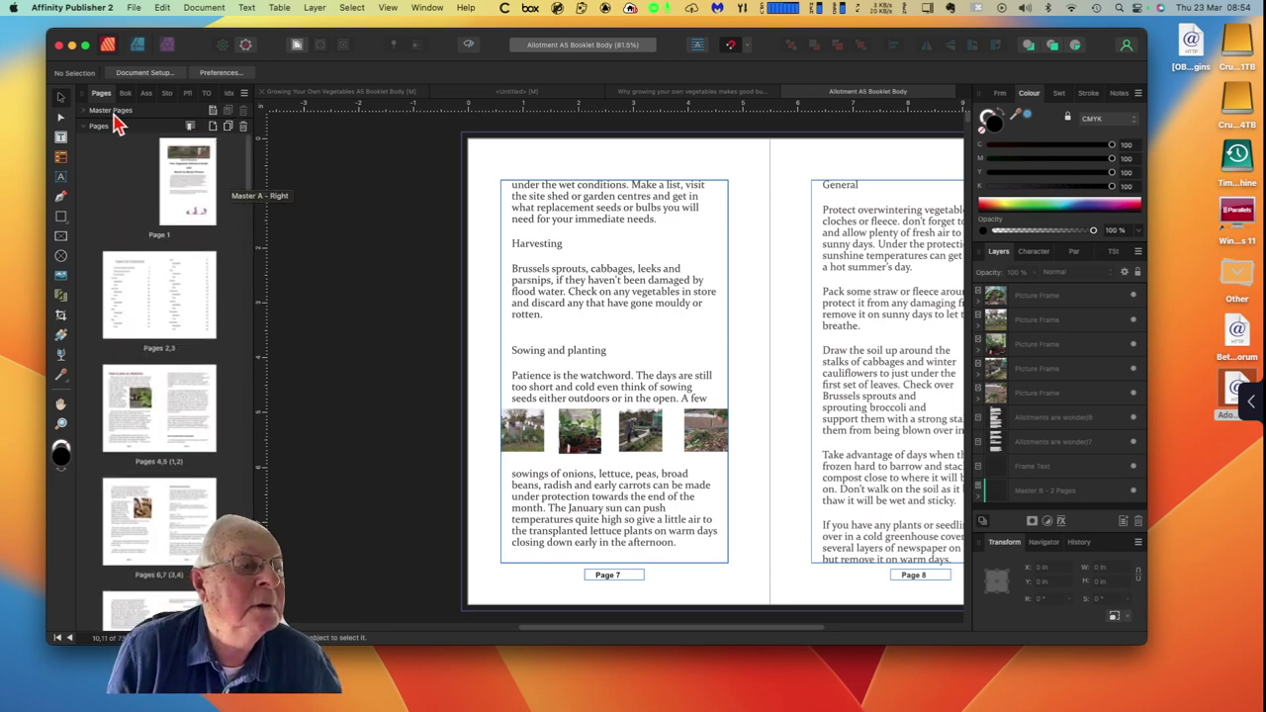
{"action": "left_click", "coordinate": [144, 73]}
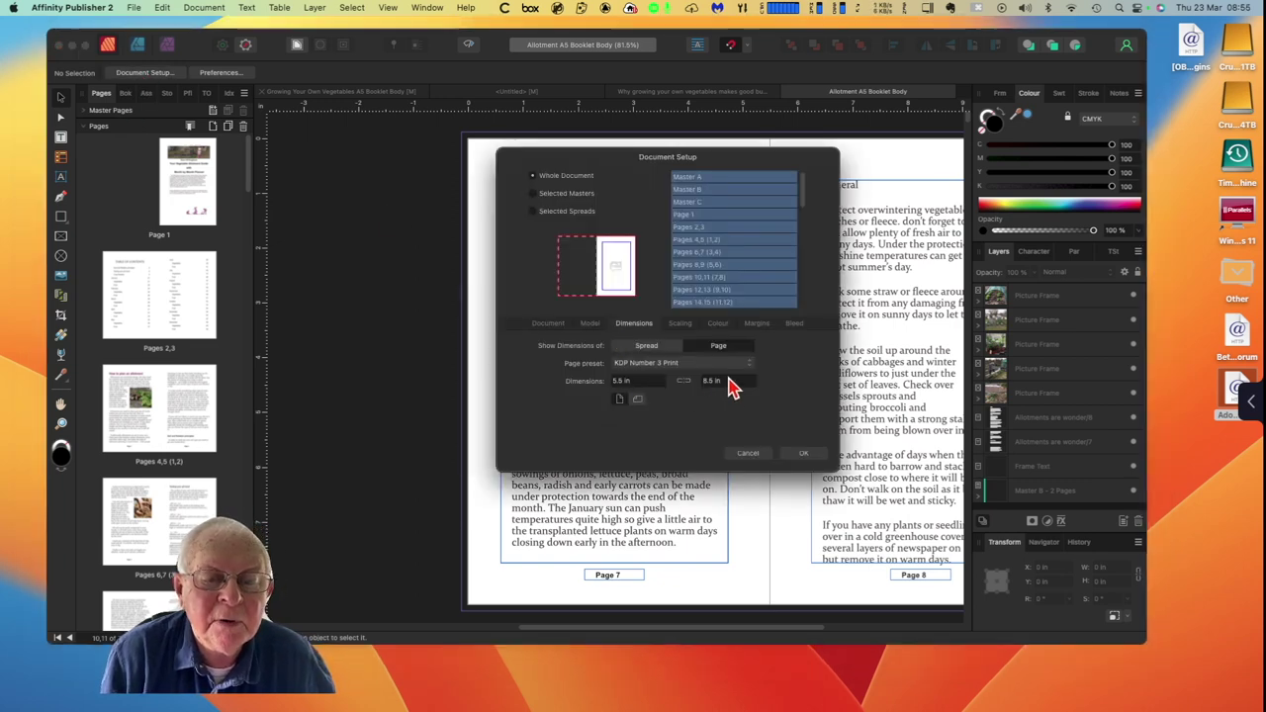
Step: Check the 0.76 in margins and 0.118 in bleed, then cancel Document Setup unchanged
{"action": "left_click", "coordinate": [756, 324]}
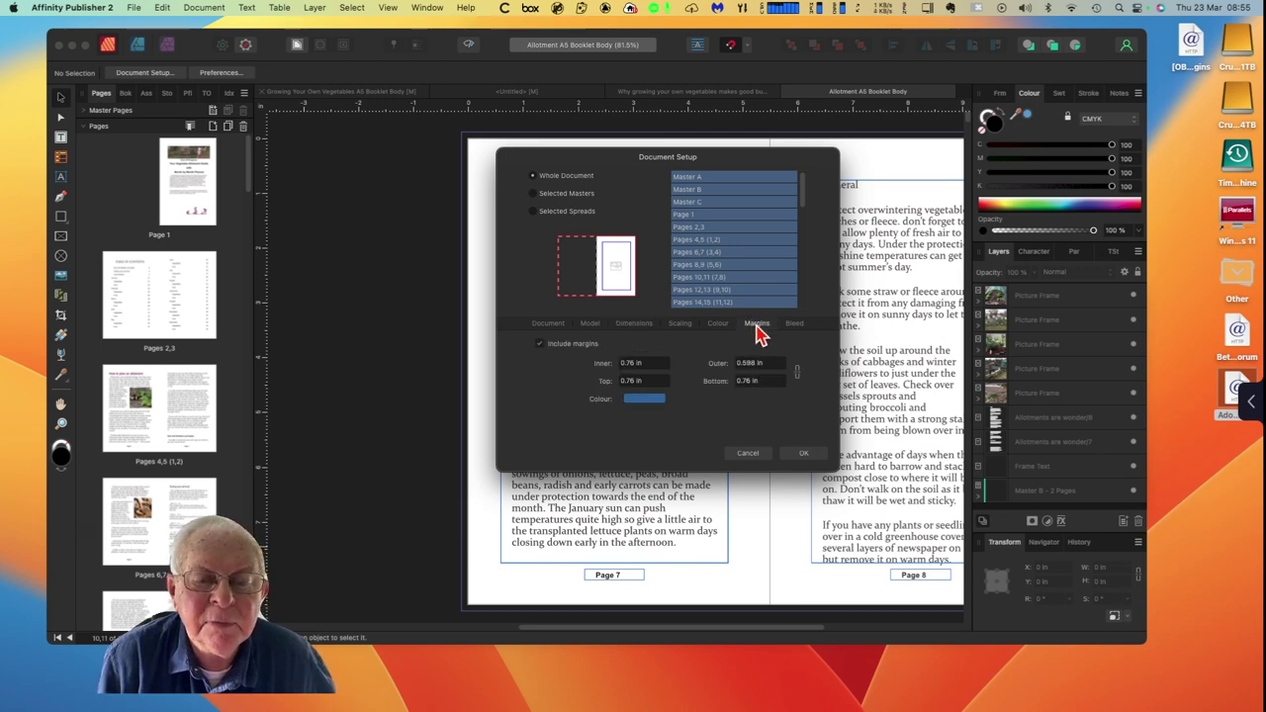
{"action": "left_click", "coordinate": [794, 326]}
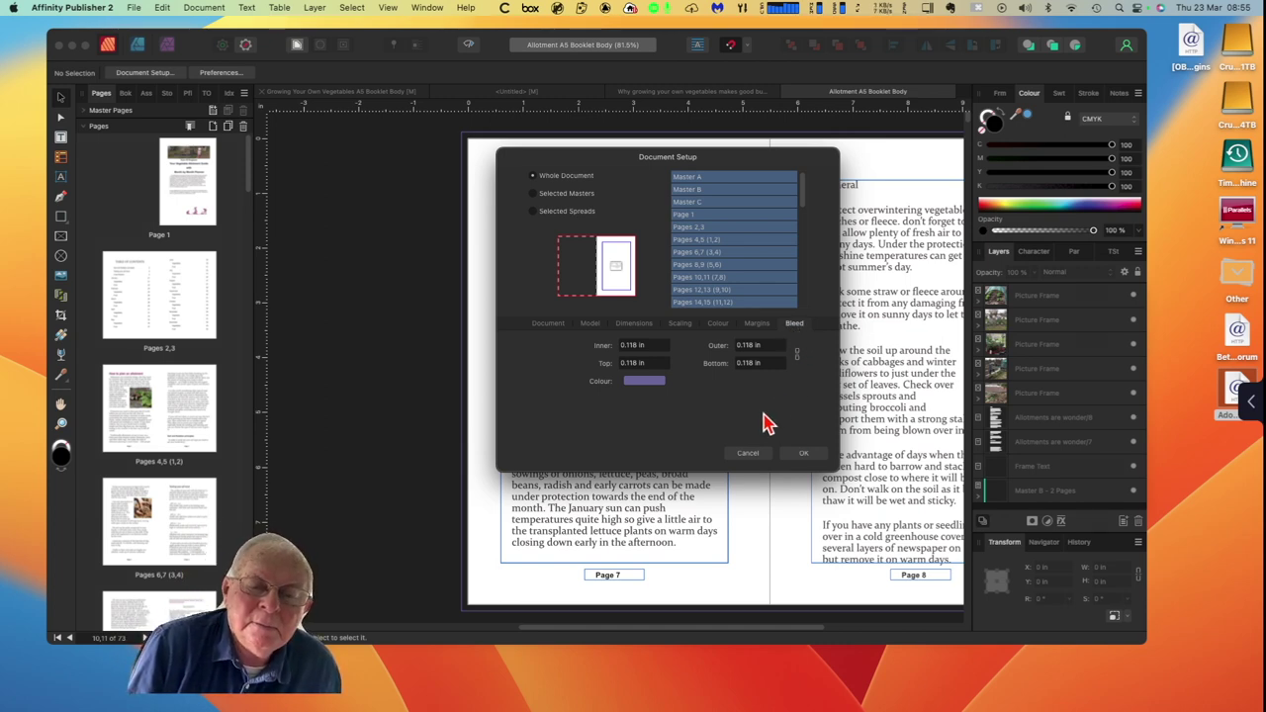
{"action": "left_click", "coordinate": [748, 455]}
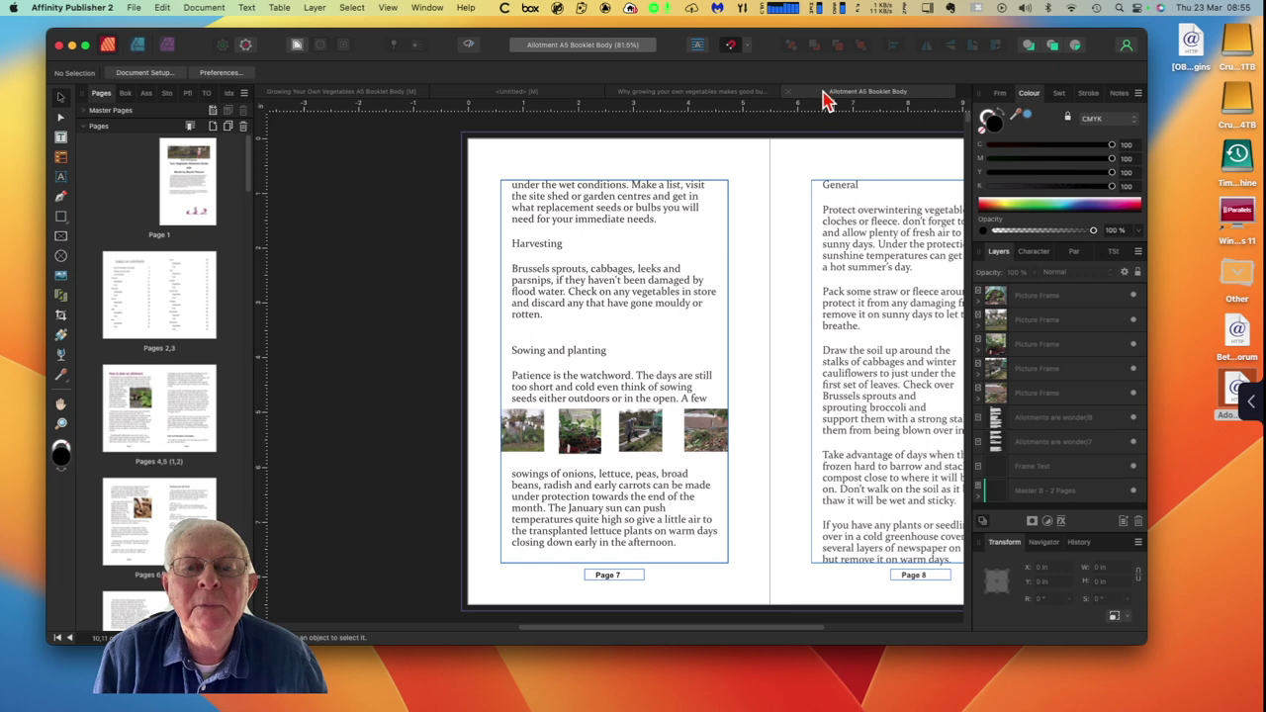
Step: Close the Allotment booklet, then close the Untitled document without saving
{"action": "left_click", "coordinate": [790, 95]}
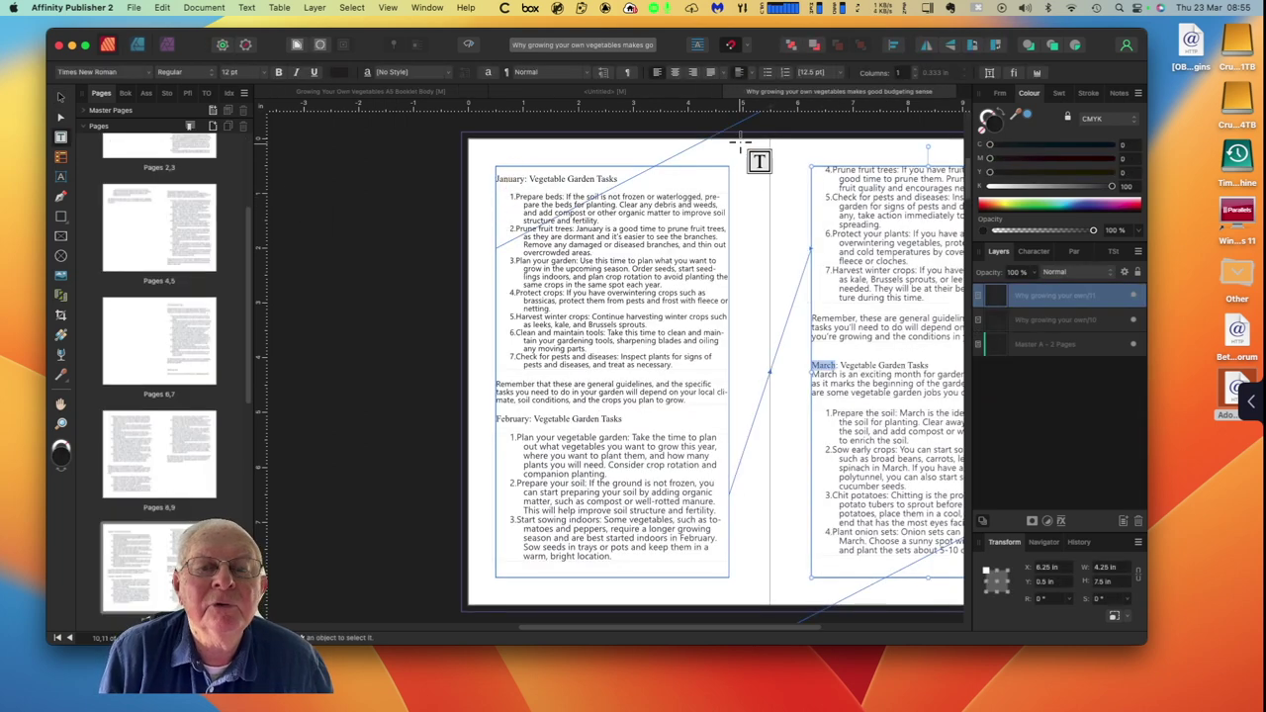
{"action": "left_click", "coordinate": [591, 95]}
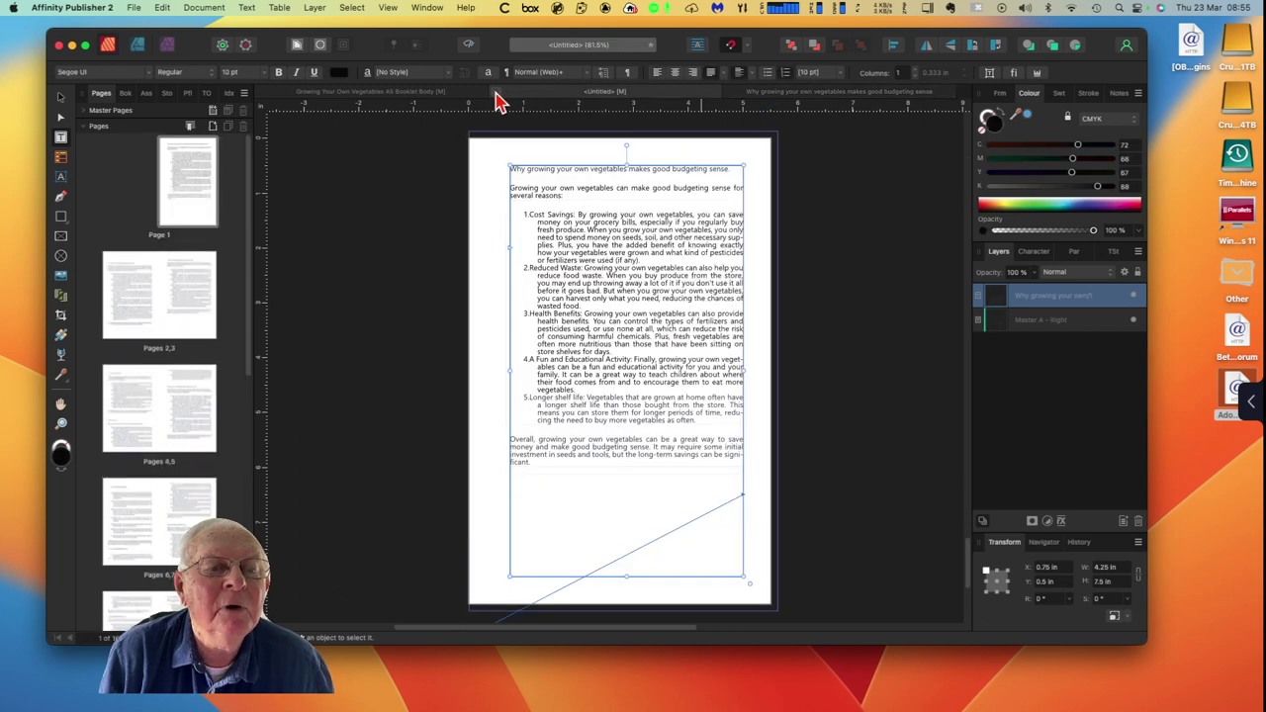
{"action": "left_click", "coordinate": [498, 96]}
{"action": "left_click", "coordinate": [631, 283]}
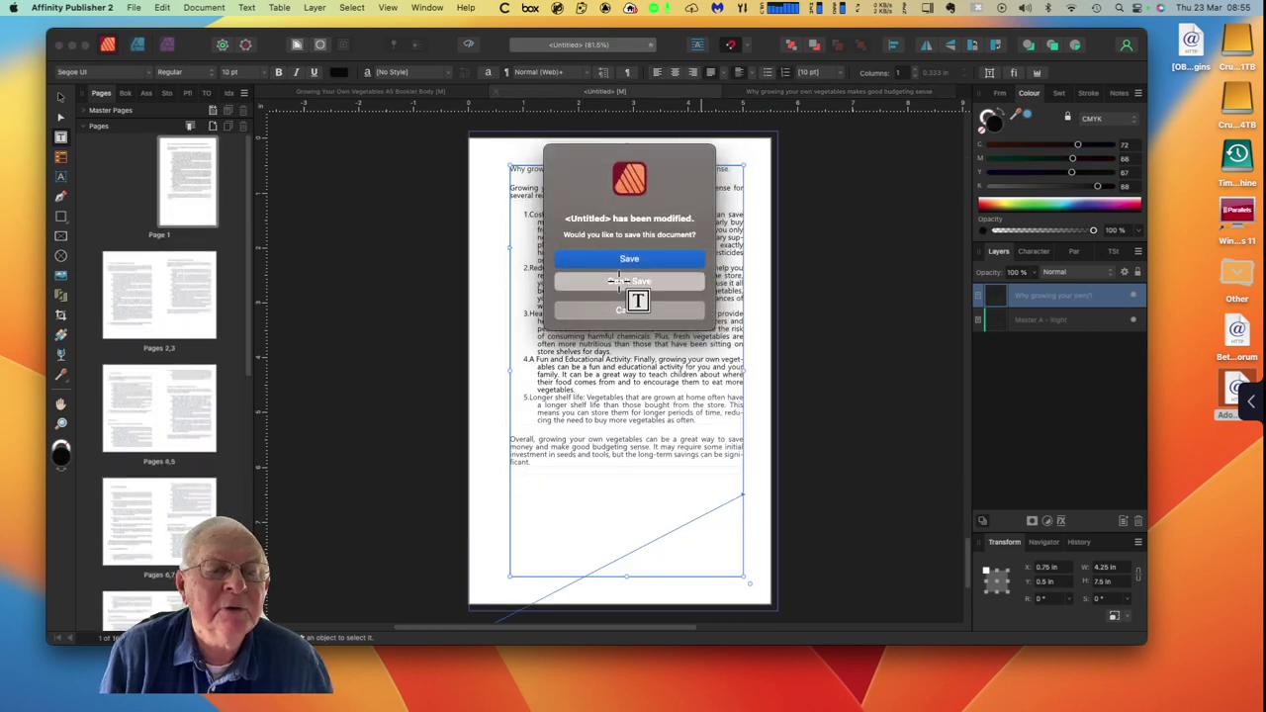
Step: Save the Growing Your Own Vegetables booklet, show Page 1, and switch to whole-object selection
{"action": "left_click", "coordinate": [471, 93]}
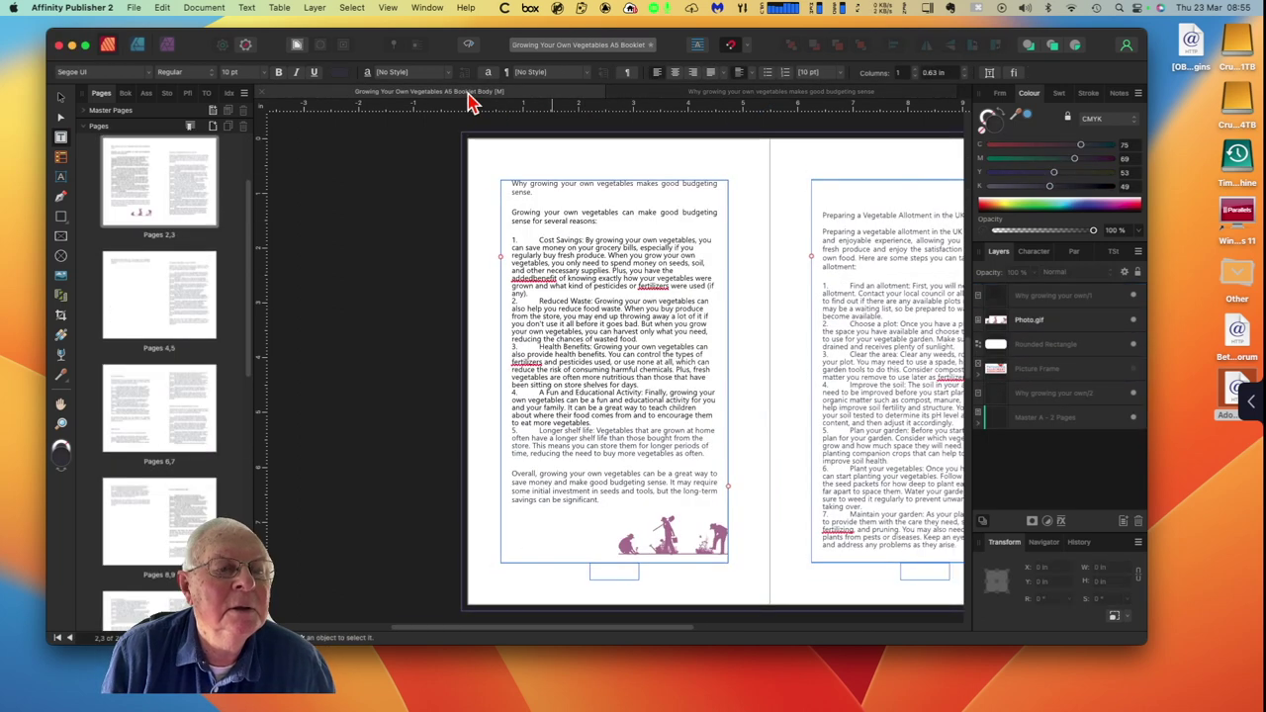
{"action": "scroll", "coordinate": [170, 297], "scroll_direction": "down", "scroll_amount": 2}
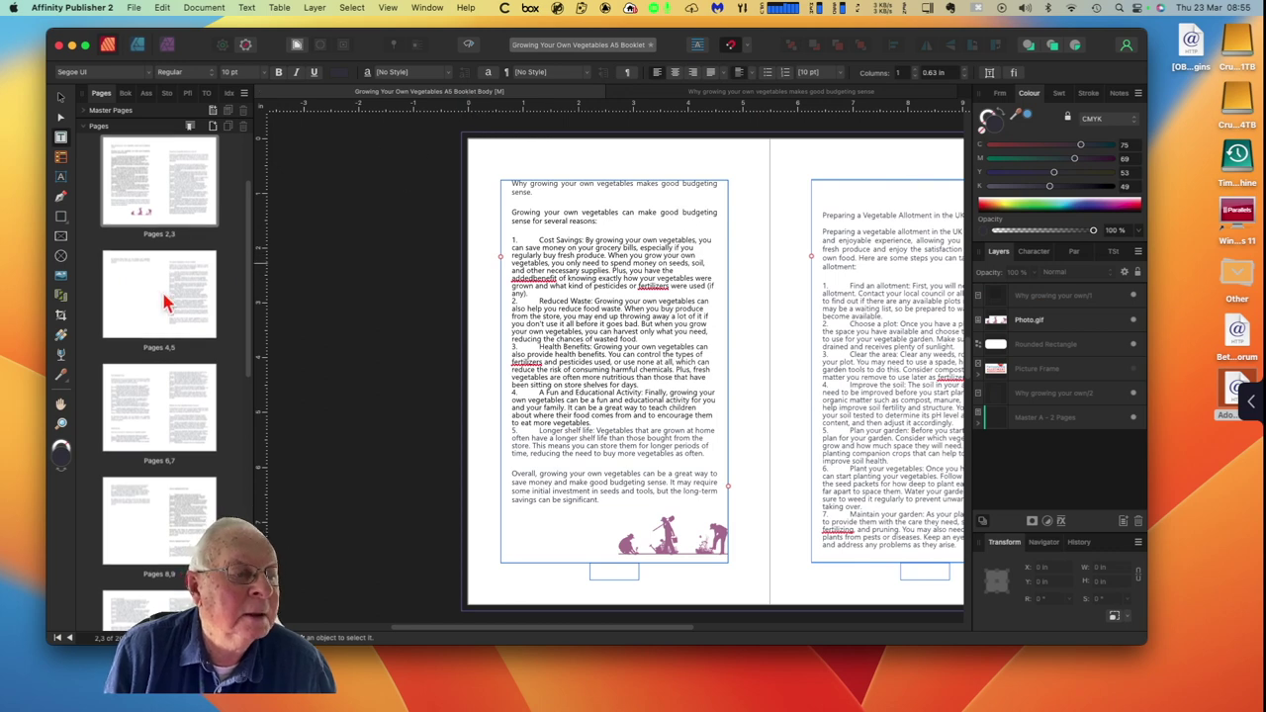
{"action": "scroll", "coordinate": [339, 268], "scroll_direction": "up", "scroll_amount": 3}
{"action": "scroll", "coordinate": [345, 266], "scroll_direction": "up", "scroll_amount": 5}
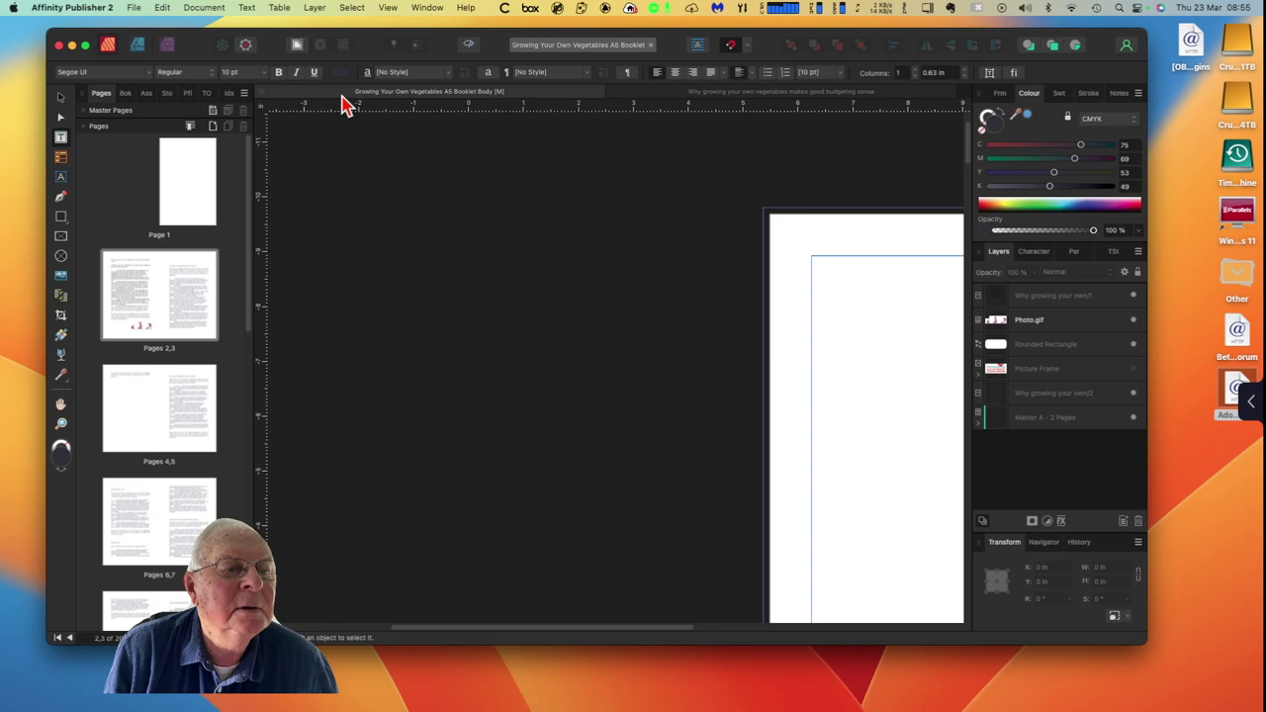
{"action": "left_click", "coordinate": [135, 8]}
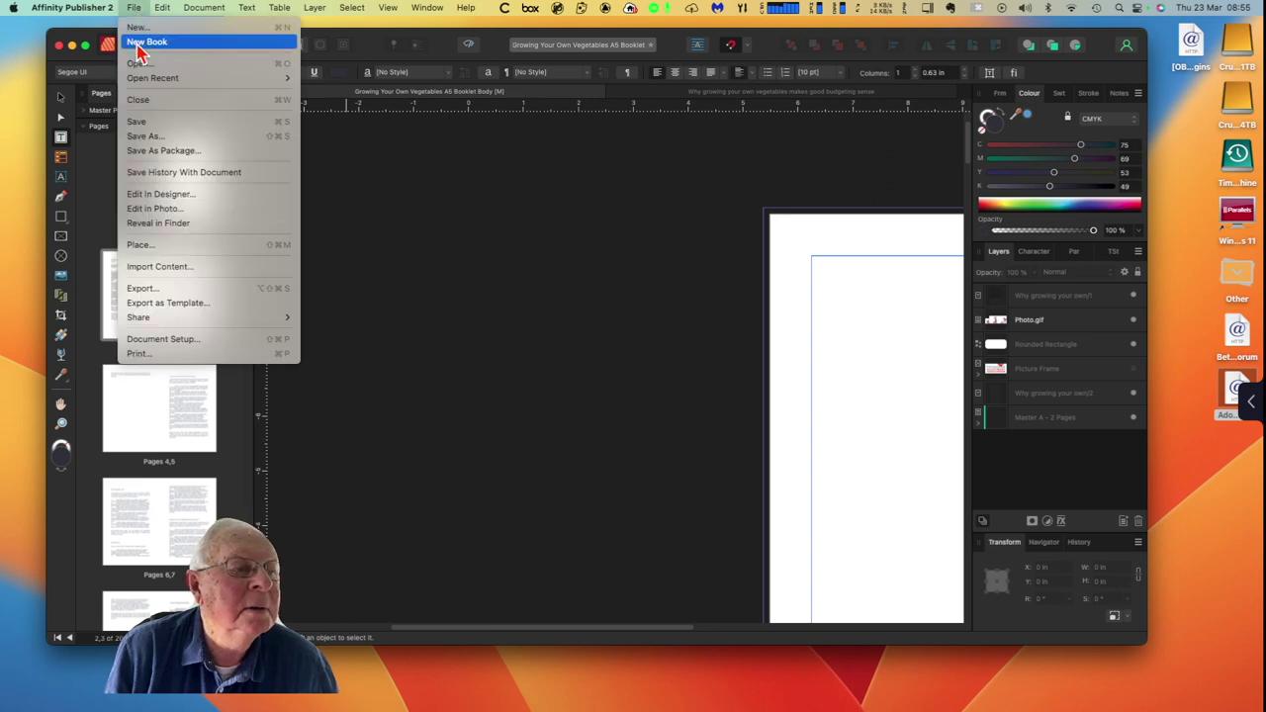
{"action": "left_click", "coordinate": [151, 125]}
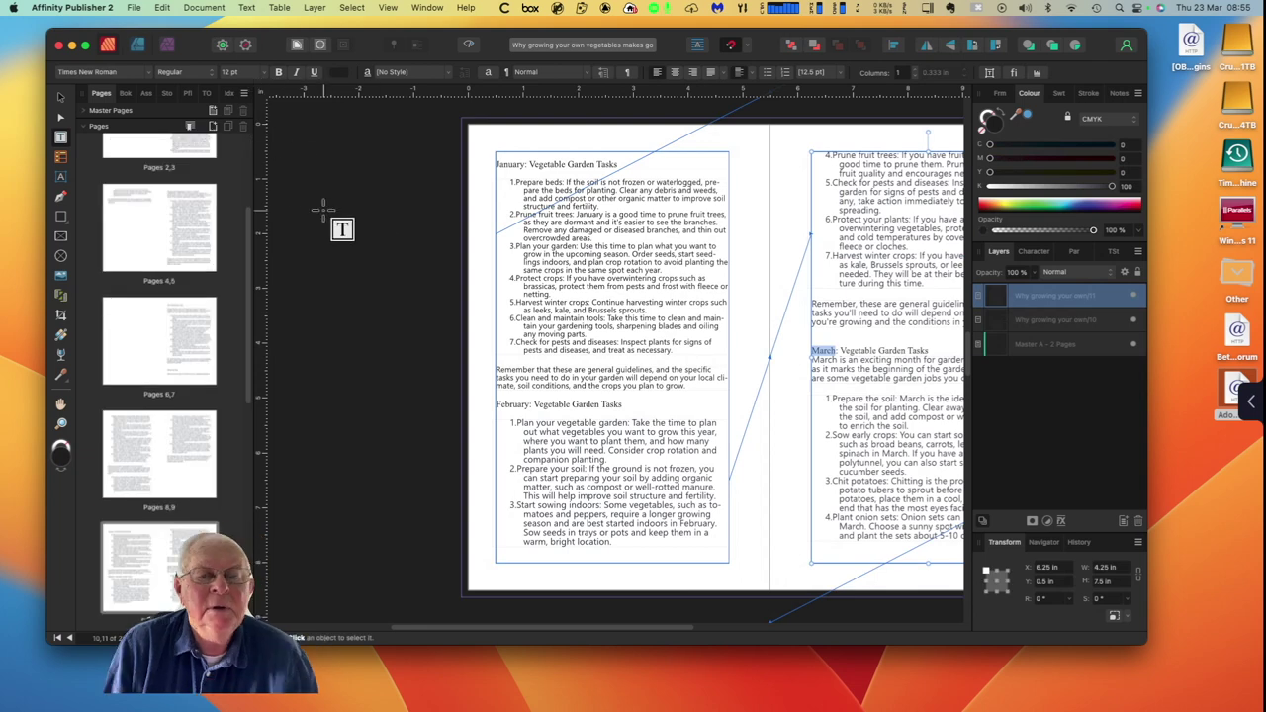
{"action": "scroll", "coordinate": [185, 210], "scroll_direction": "up", "scroll_amount": 3}
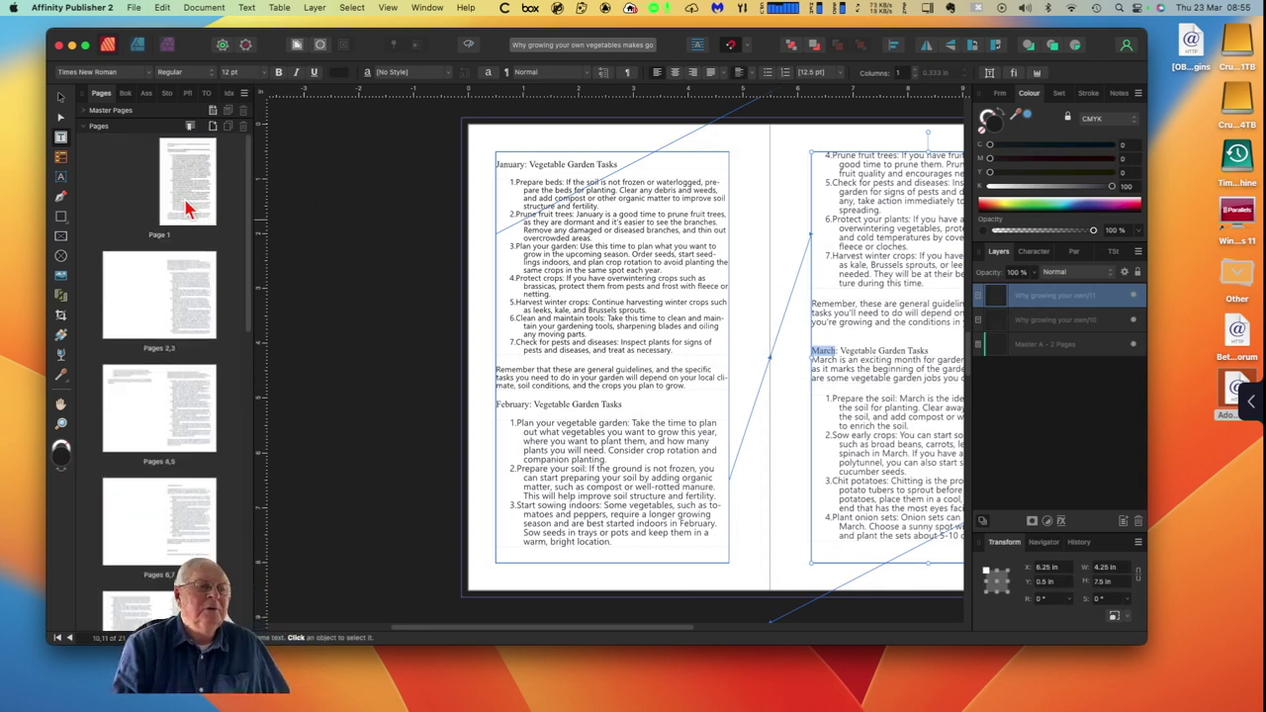
{"action": "left_click", "coordinate": [188, 210]}
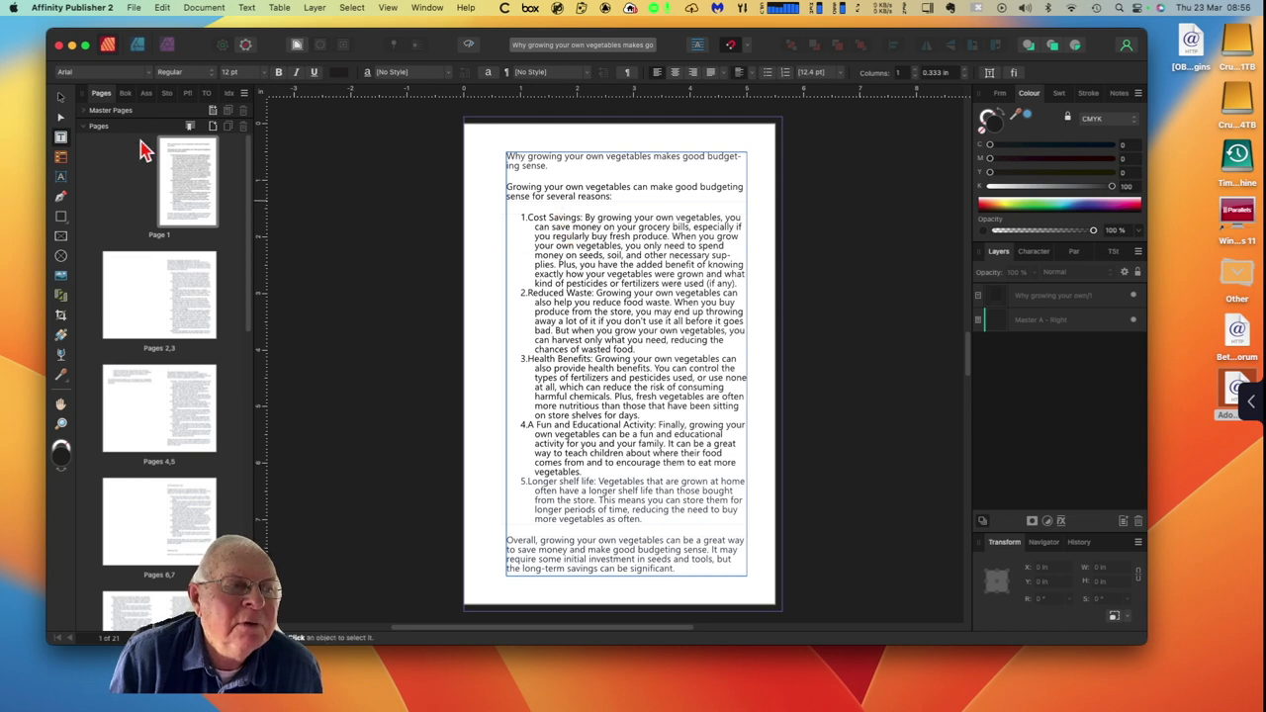
{"action": "left_click", "coordinate": [60, 97]}
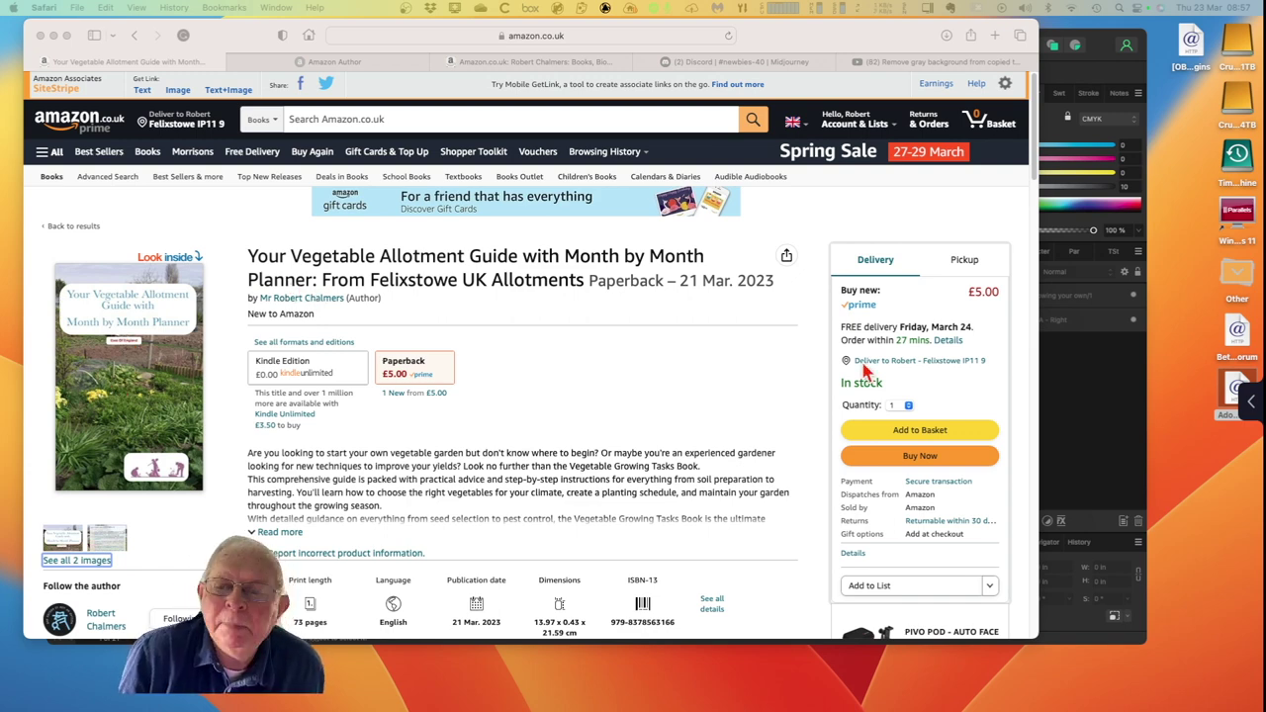
Step: Return from Affinity Publisher to Safari and open the allotment guide's Kindle Edition listing
{"action": "left_click", "coordinate": [1087, 382]}
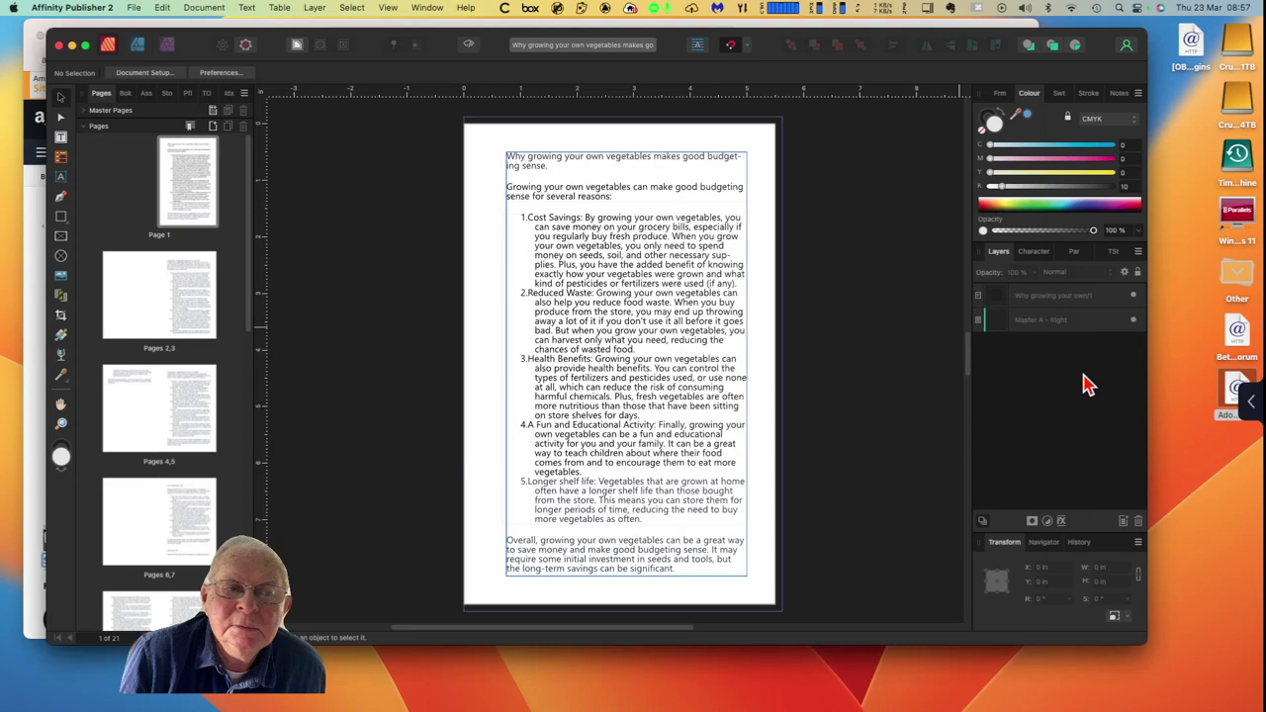
{"action": "left_click", "coordinate": [38, 307]}
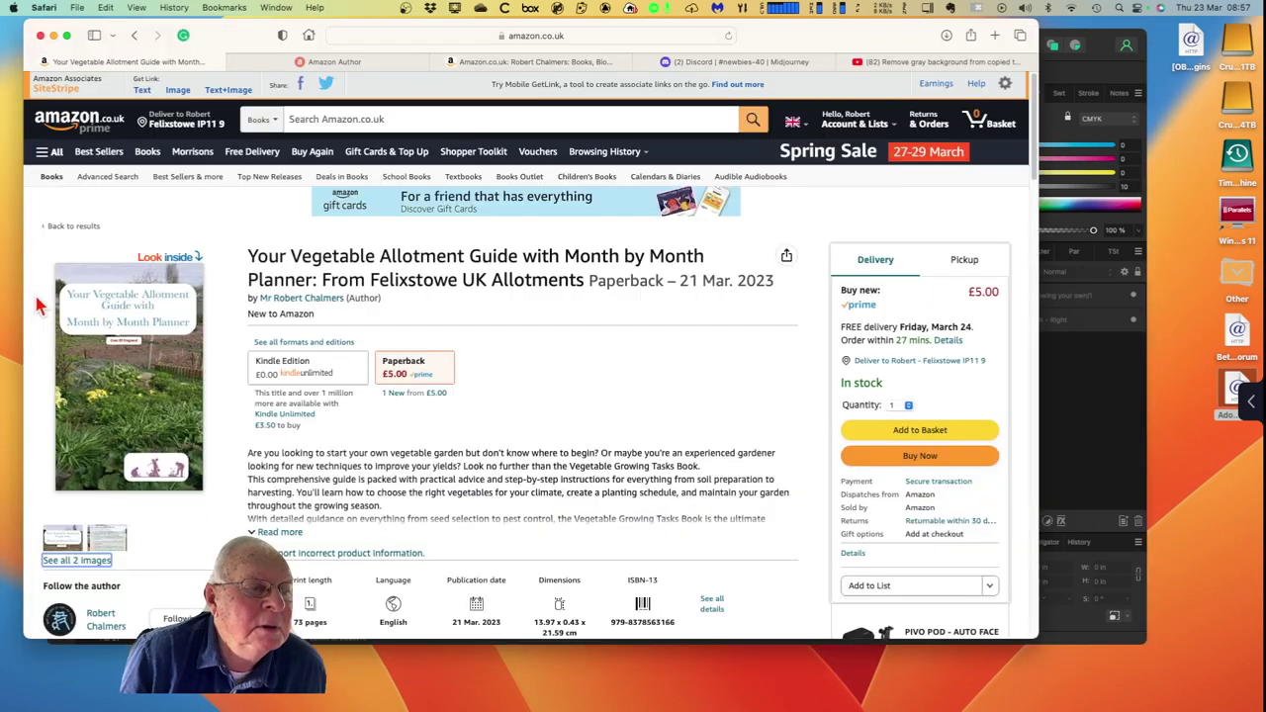
{"action": "left_click", "coordinate": [303, 372]}
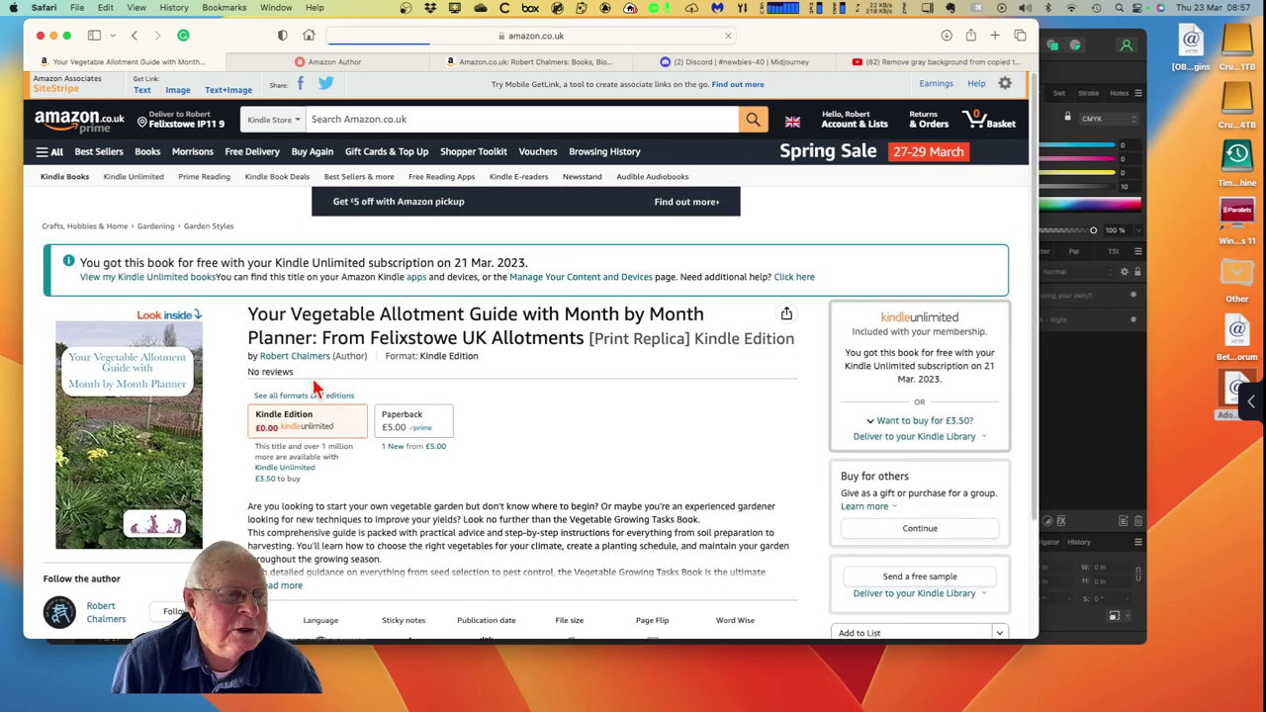
{"action": "left_click", "coordinate": [180, 327]}
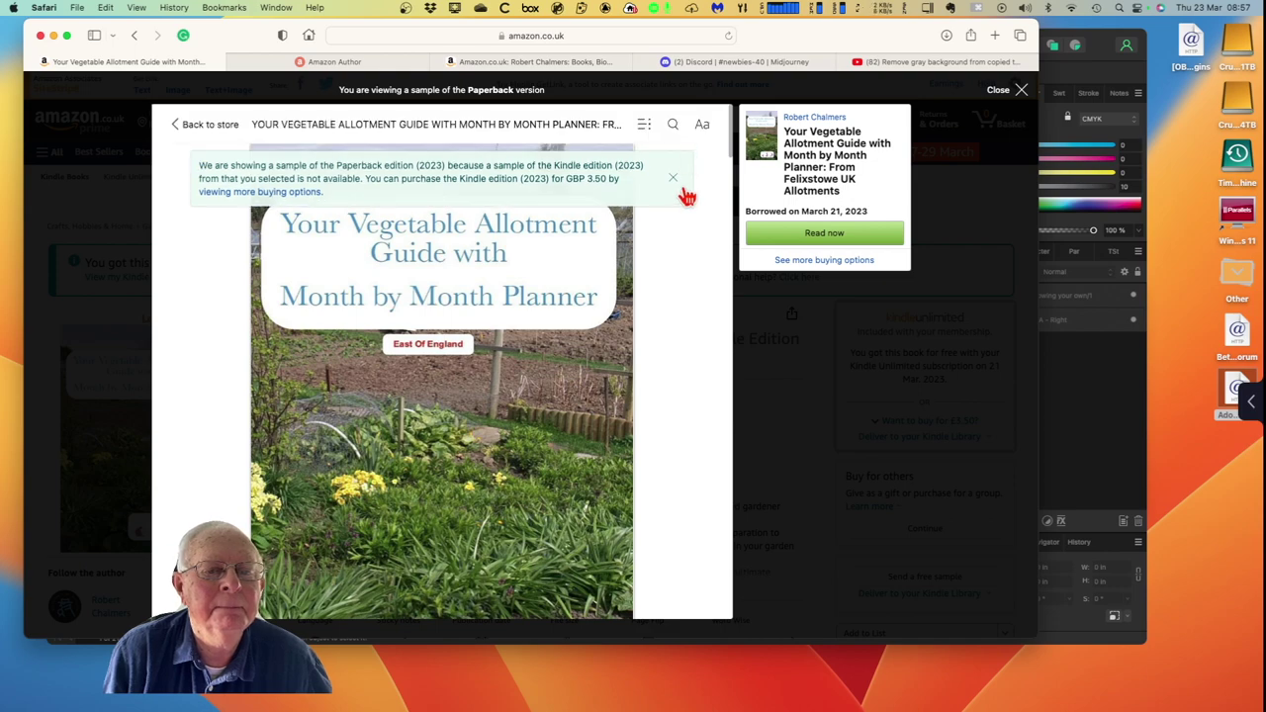
{"action": "left_click", "coordinate": [678, 188]}
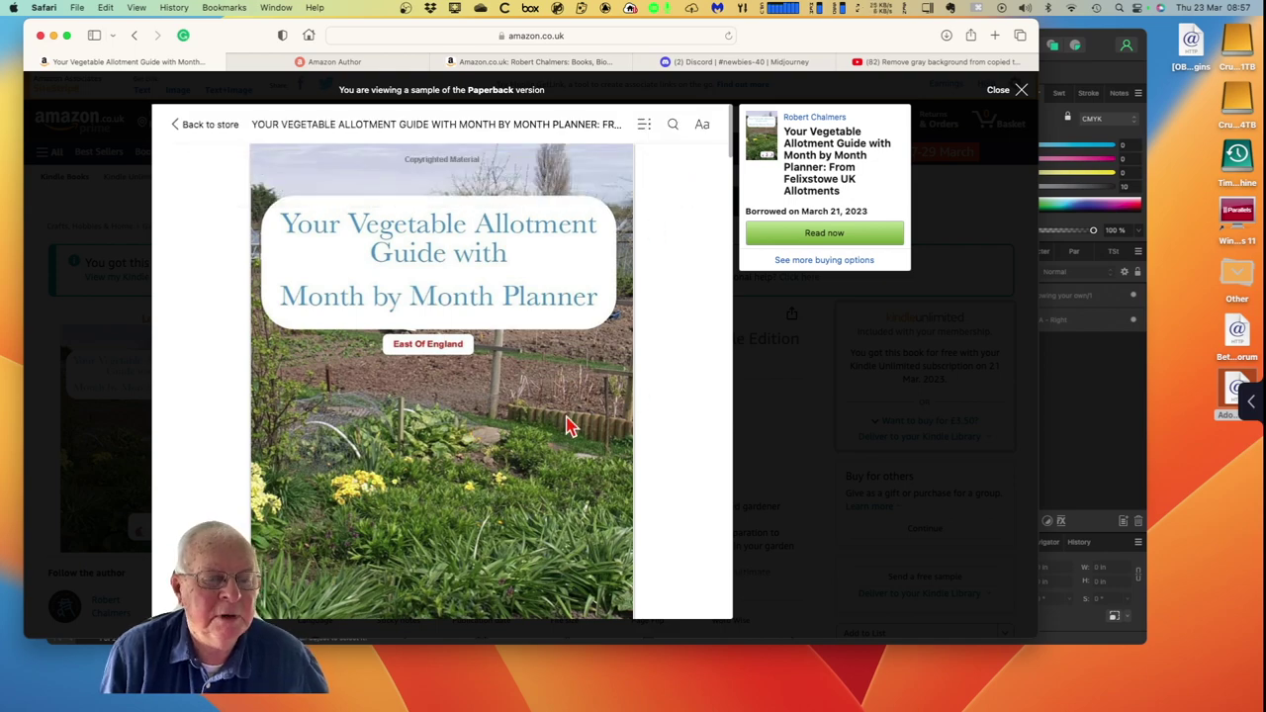
{"action": "scroll", "coordinate": [624, 420], "scroll_direction": "down", "scroll_amount": 5}
{"action": "scroll", "coordinate": [580, 401], "scroll_direction": "down", "scroll_amount": 10}
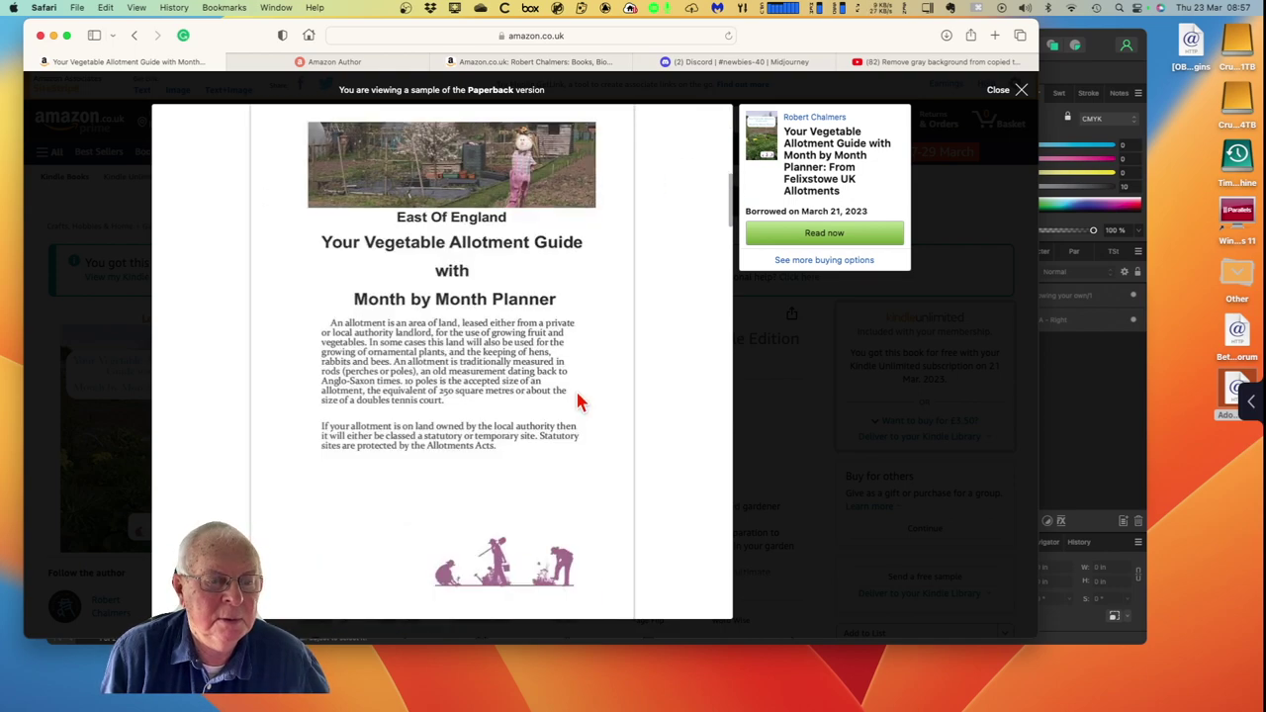
{"action": "scroll", "coordinate": [580, 398], "scroll_direction": "down", "scroll_amount": 15}
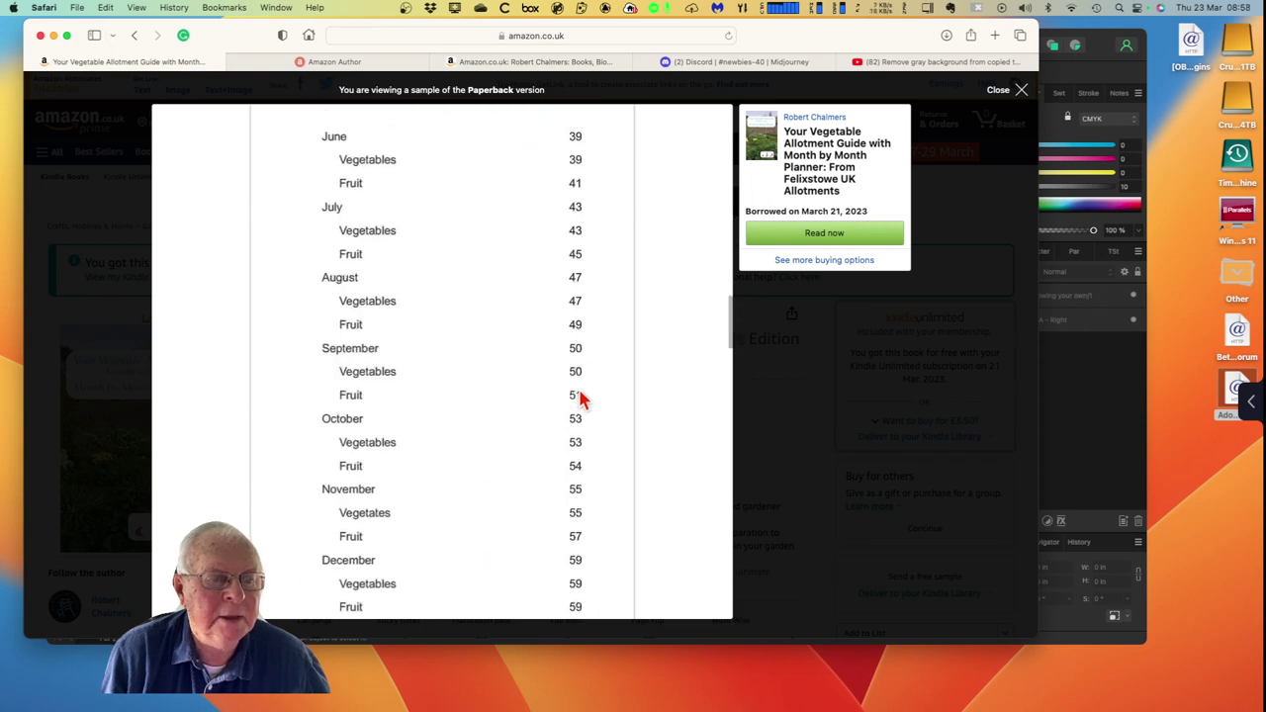
{"action": "scroll", "coordinate": [580, 401], "scroll_direction": "down", "scroll_amount": 2}
{"action": "scroll", "coordinate": [576, 400], "scroll_direction": "up", "scroll_amount": 10}
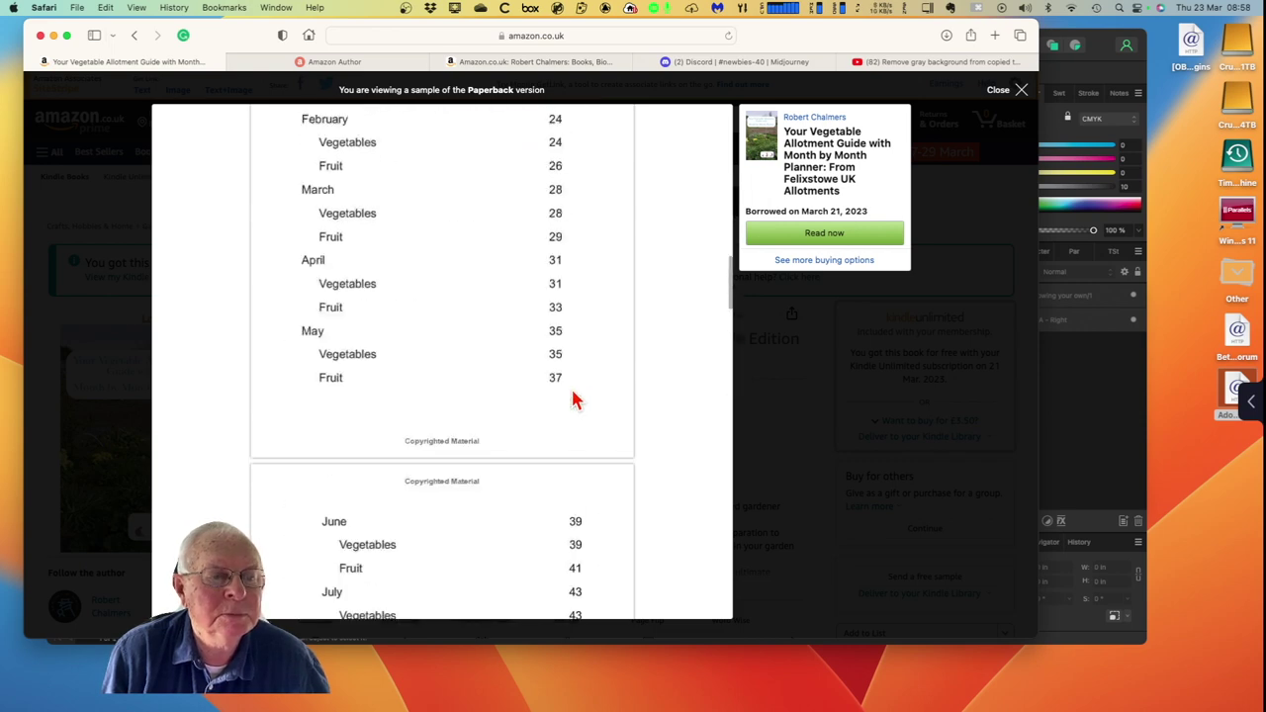
{"action": "scroll", "coordinate": [574, 400], "scroll_direction": "down", "scroll_amount": 5}
{"action": "scroll", "coordinate": [573, 400], "scroll_direction": "down", "scroll_amount": 5}
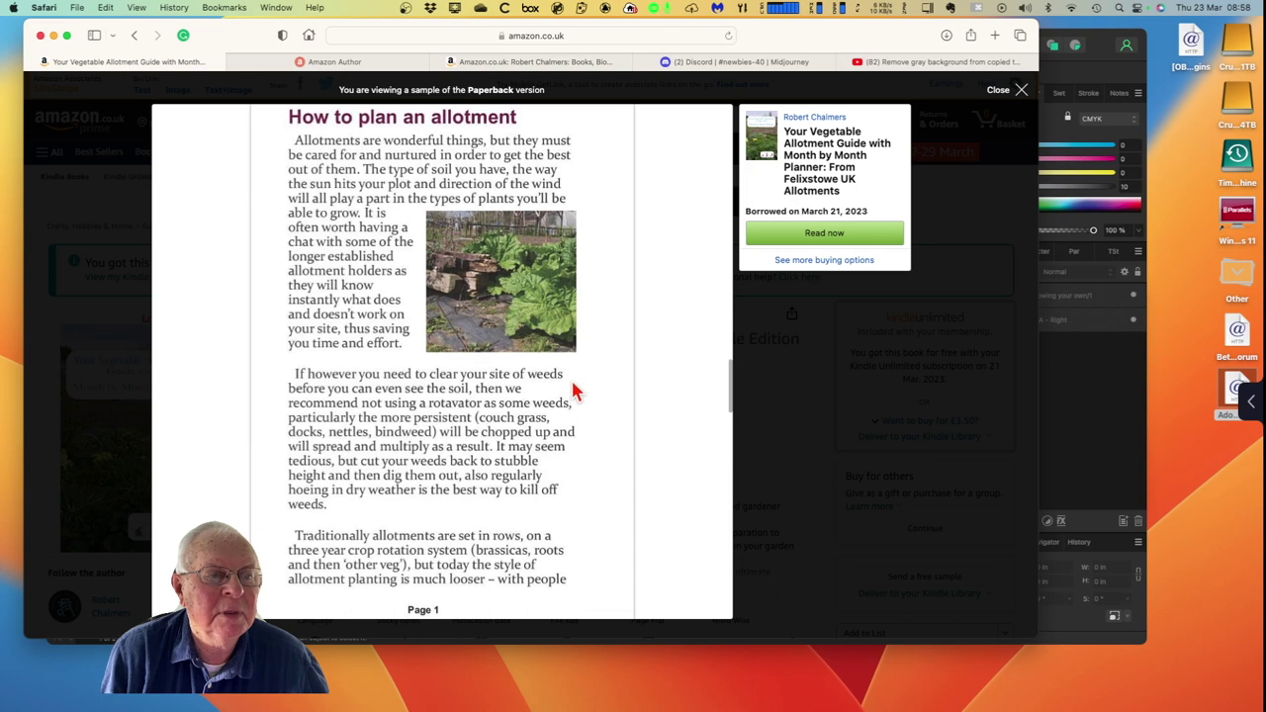
{"action": "scroll", "coordinate": [576, 396], "scroll_direction": "down", "scroll_amount": 10}
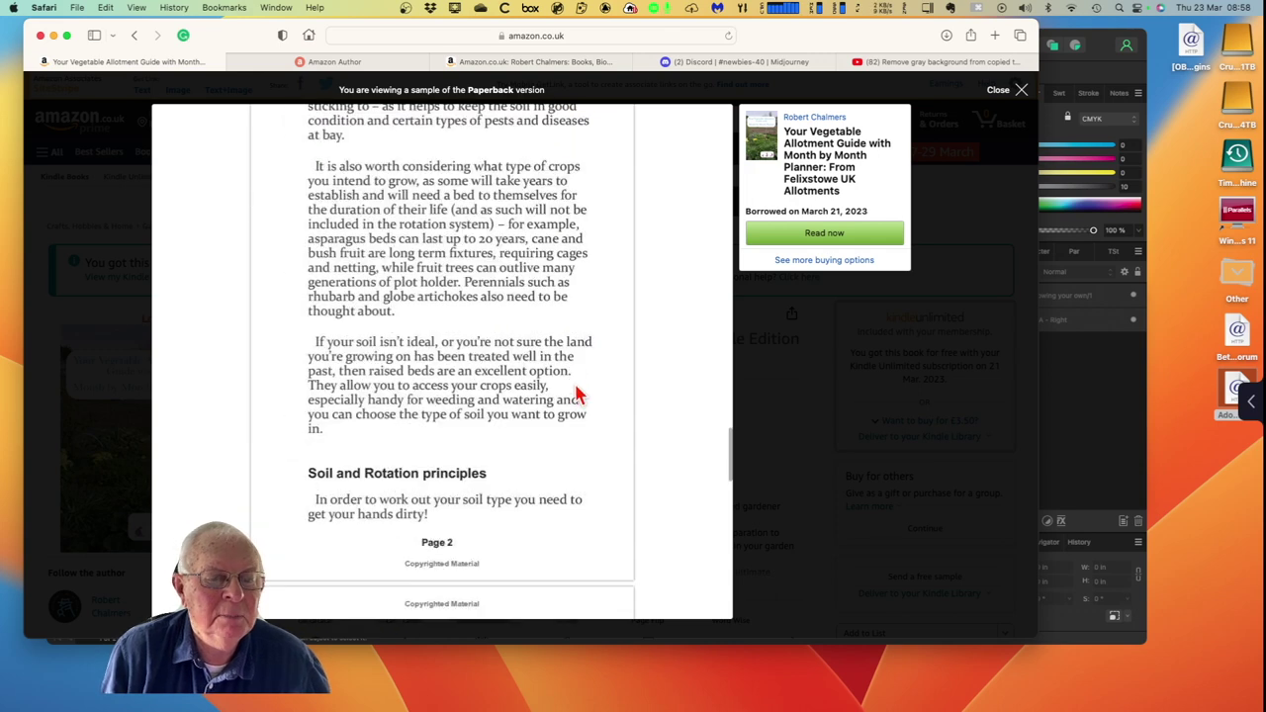
{"action": "scroll", "coordinate": [577, 393], "scroll_direction": "down", "scroll_amount": 15}
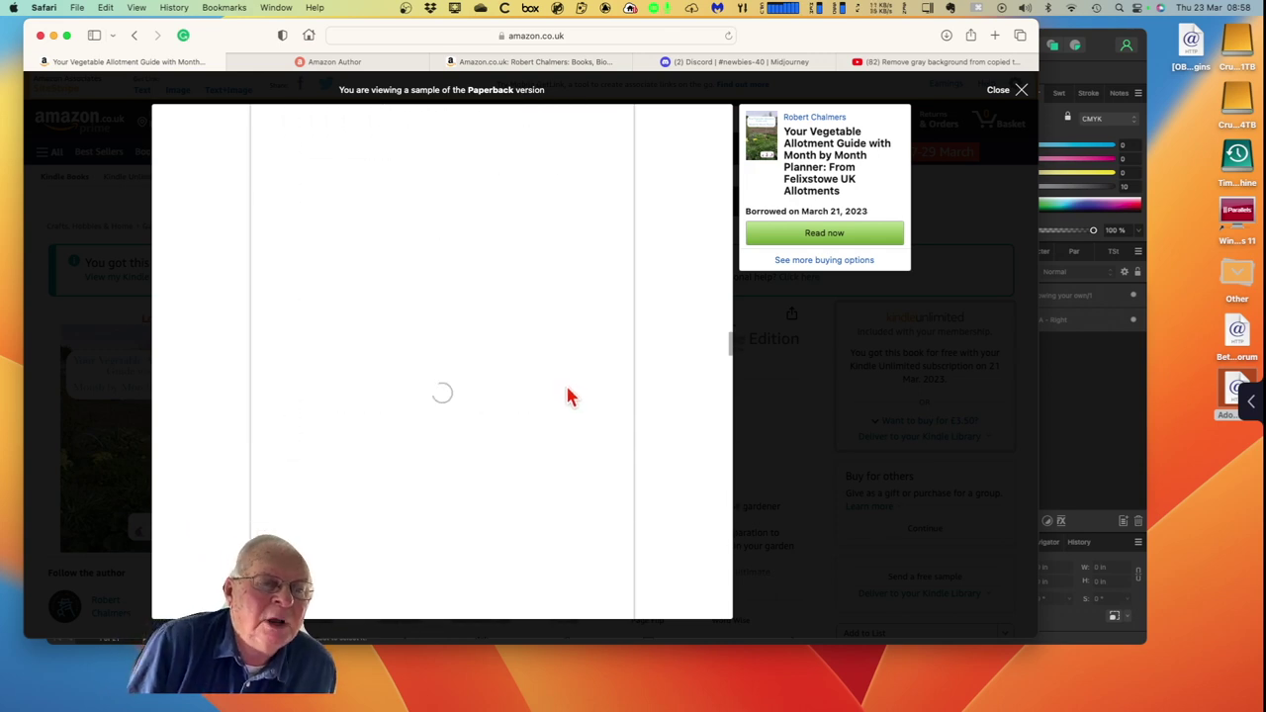
{"action": "scroll", "coordinate": [569, 396], "scroll_direction": "up", "scroll_amount": 15}
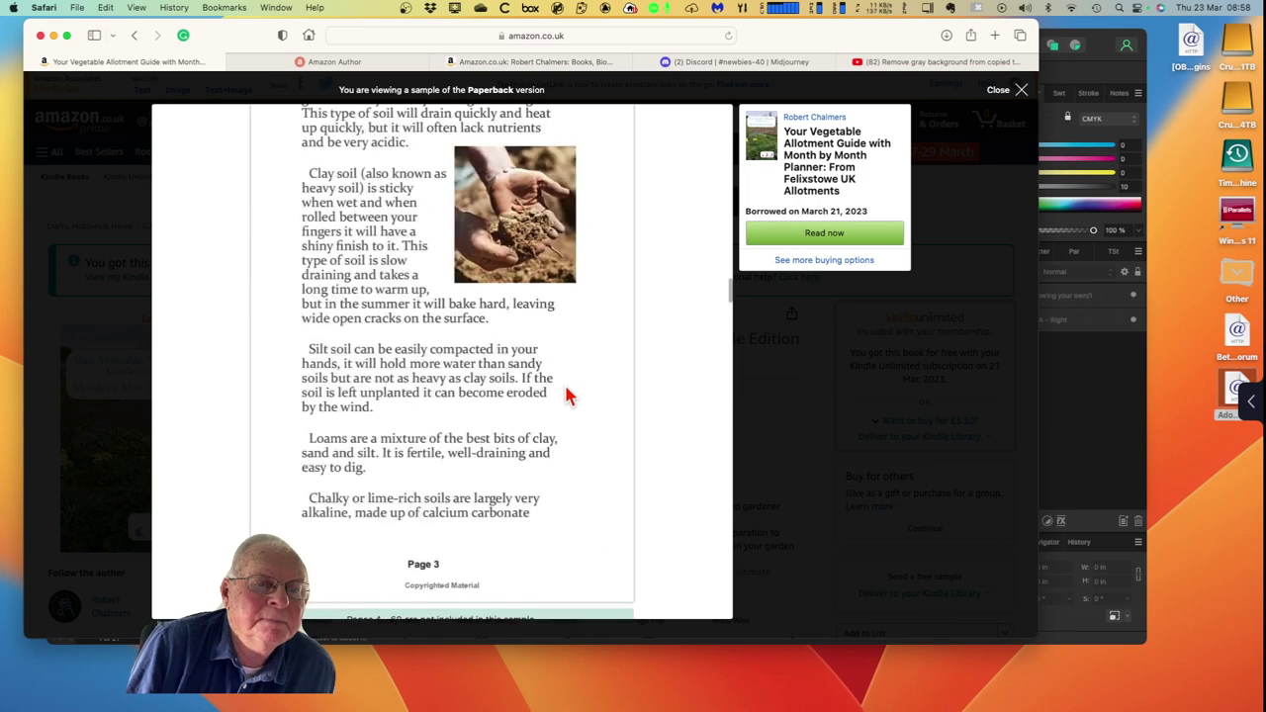
{"action": "scroll", "coordinate": [569, 395], "scroll_direction": "up", "scroll_amount": 15}
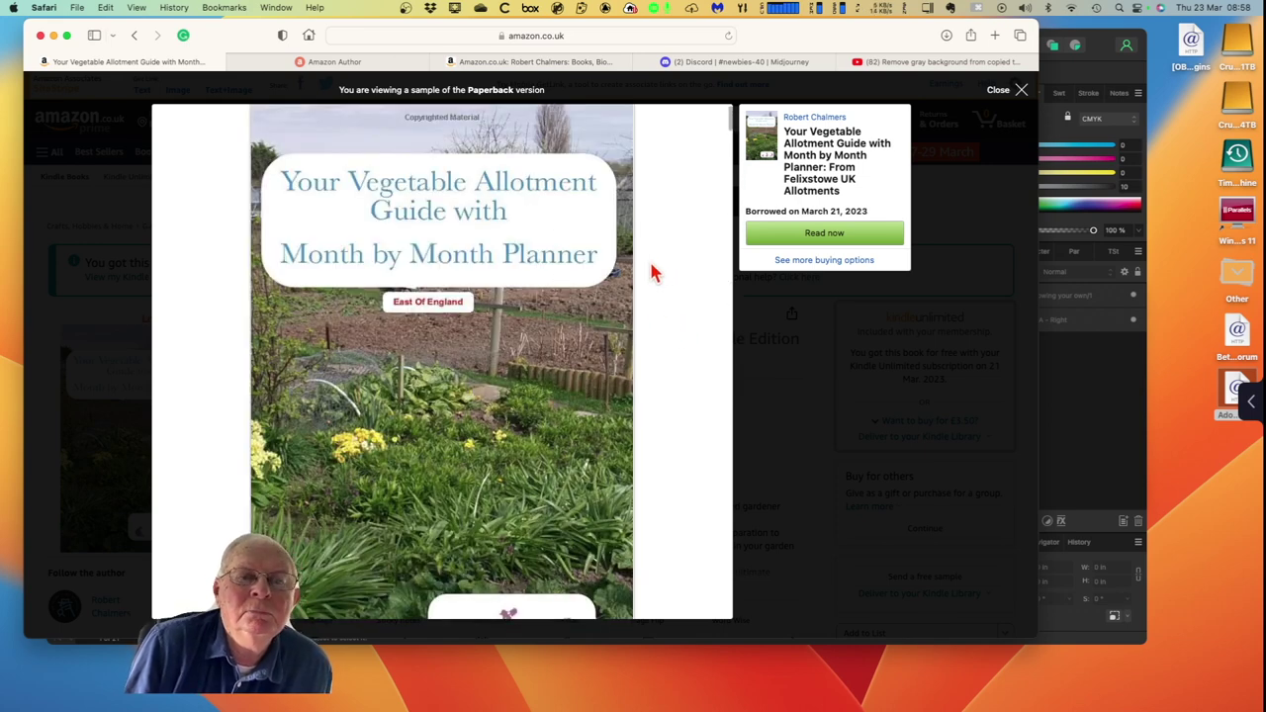
{"action": "left_click", "coordinate": [1001, 95]}
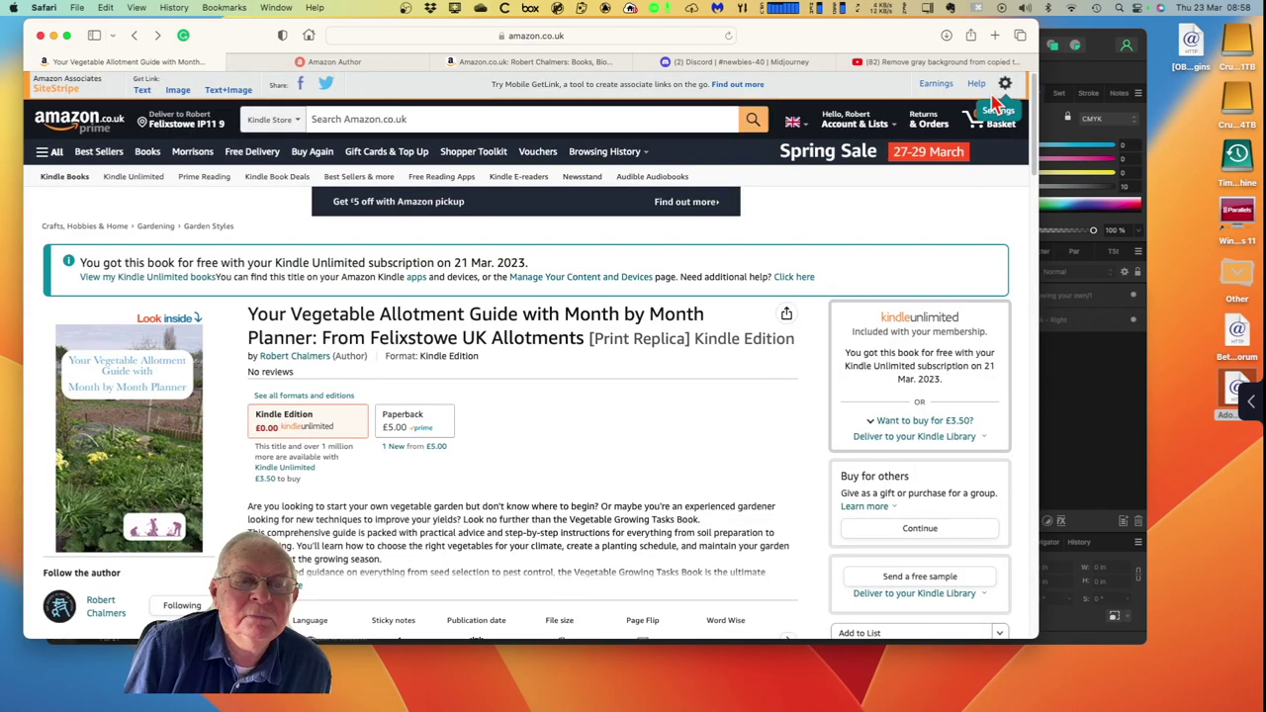